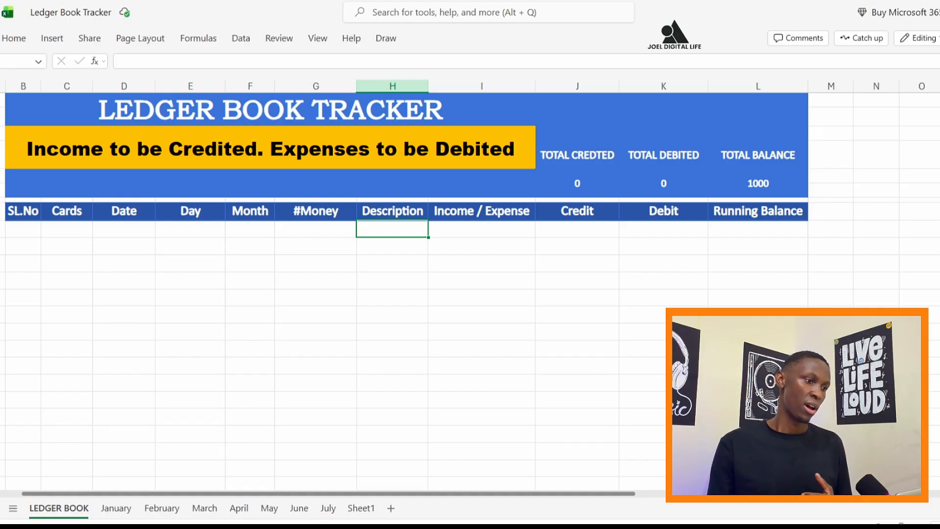
Examine the ledger's title area and column headers, and the January and July transaction sheets that feed it
{"action": "left_click", "coordinate": [142, 109]}
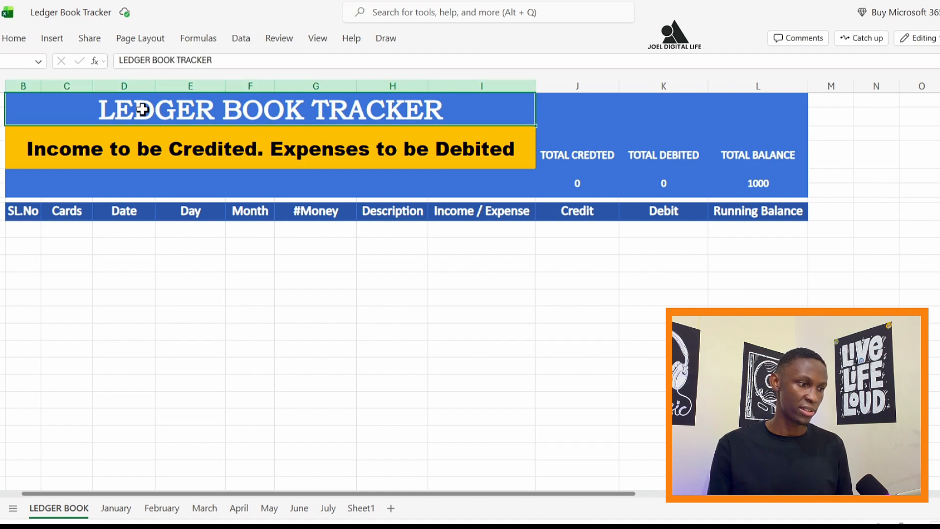
{"action": "left_click", "coordinate": [158, 164]}
{"action": "left_click", "coordinate": [264, 183]}
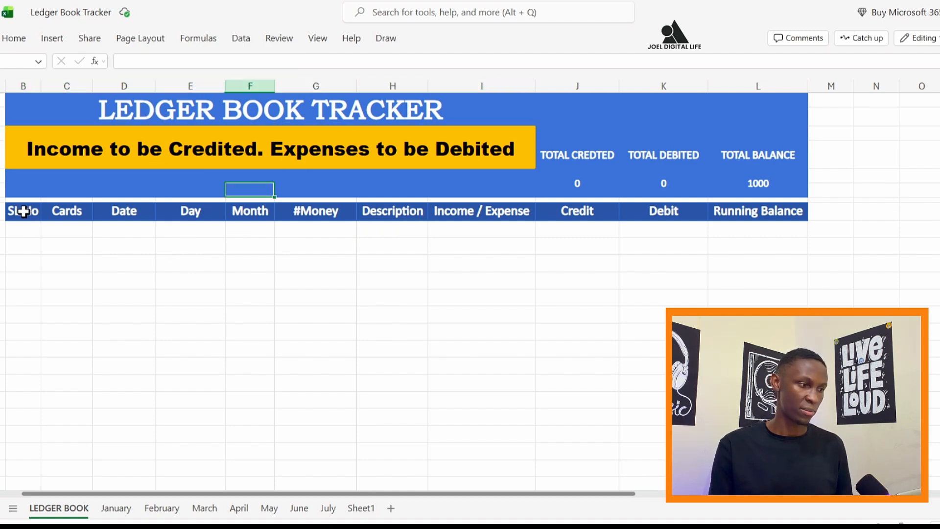
{"action": "left_click_drag", "start_coordinate": [23, 211], "coordinate": [777, 210]}
{"action": "left_click", "coordinate": [756, 247]}
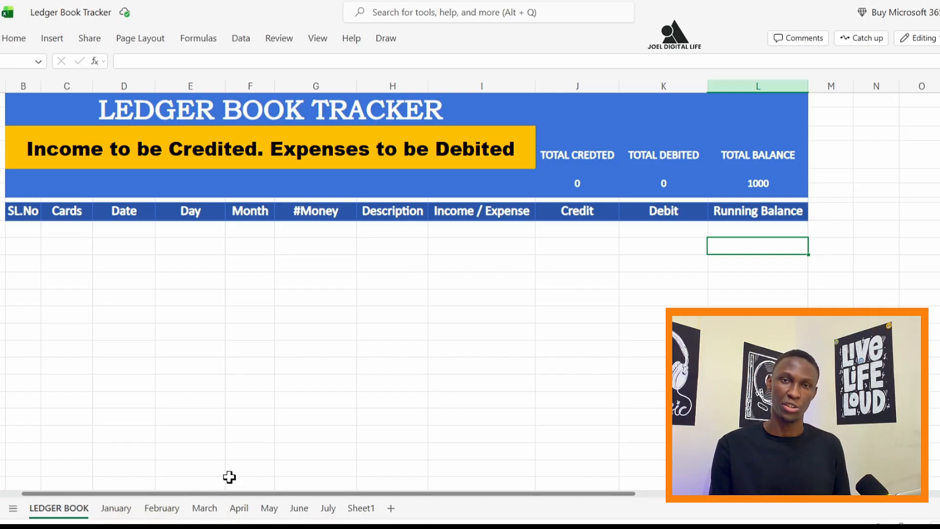
{"action": "left_click", "coordinate": [116, 509]}
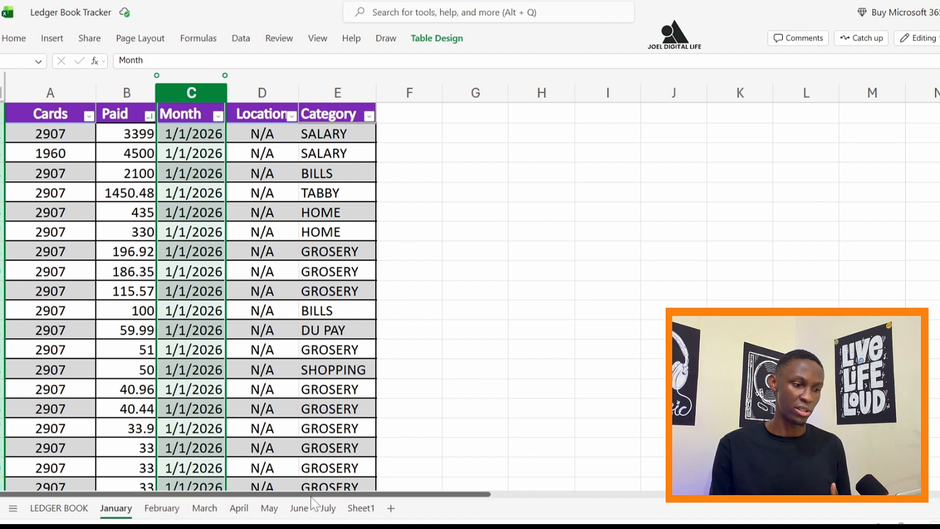
{"action": "left_click", "coordinate": [327, 507]}
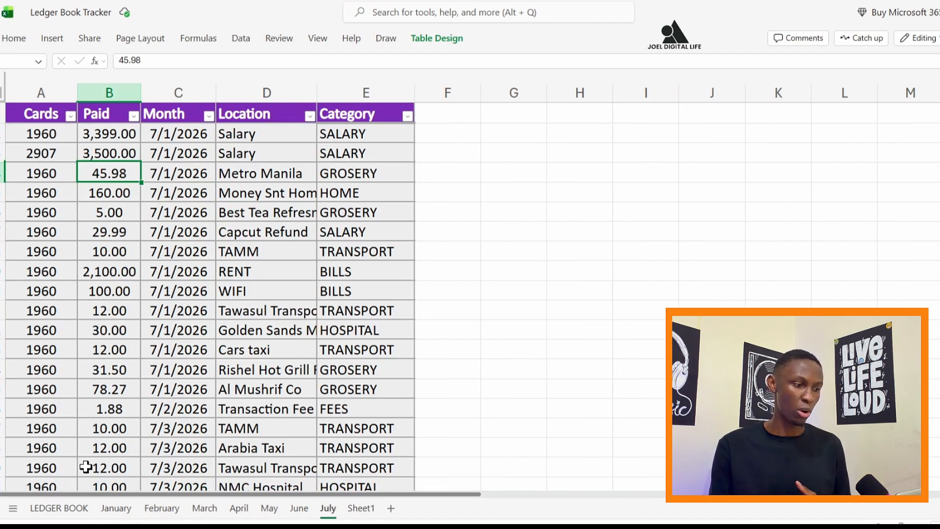
{"action": "left_click", "coordinate": [61, 507]}
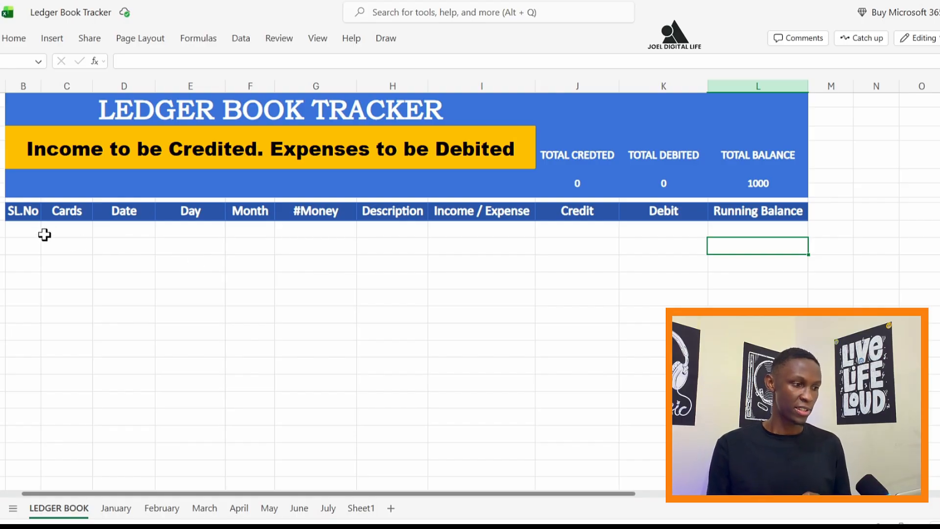
Examine the Cards column and its filter choices in the January and February transaction tables
{"action": "left_click", "coordinate": [74, 232]}
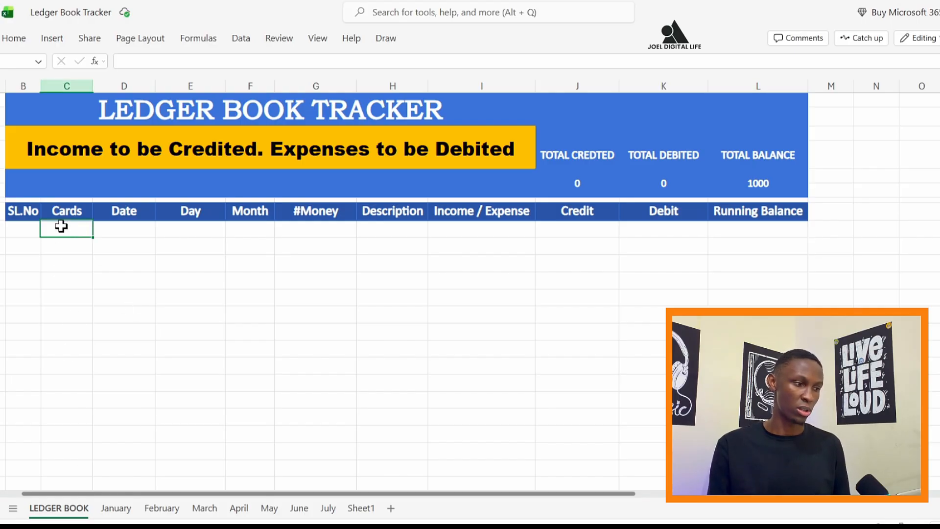
{"action": "left_click", "coordinate": [115, 509]}
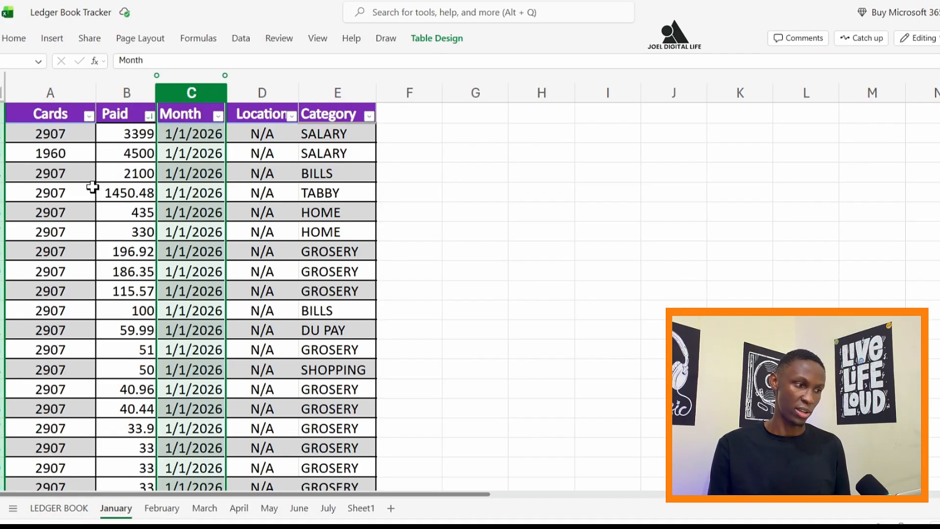
{"action": "left_click", "coordinate": [64, 130]}
{"action": "left_click", "coordinate": [62, 154]}
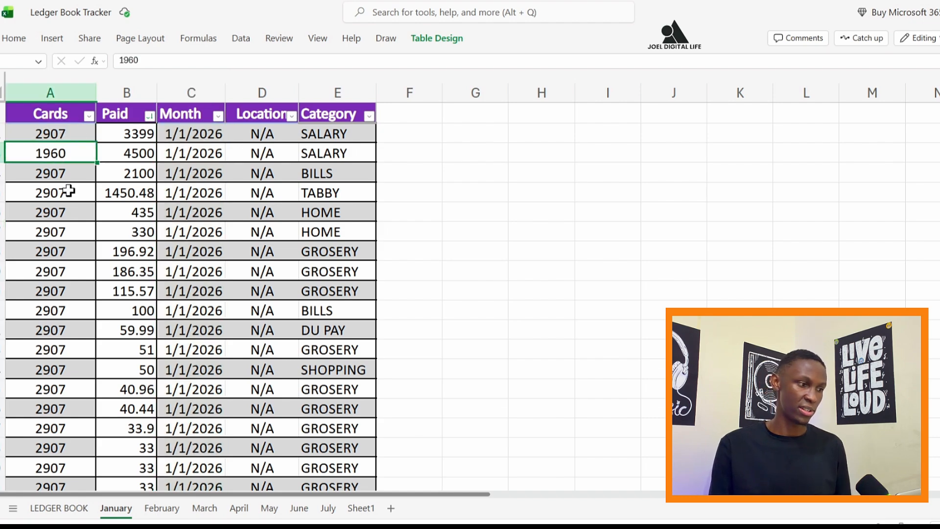
{"action": "left_click", "coordinate": [89, 116]}
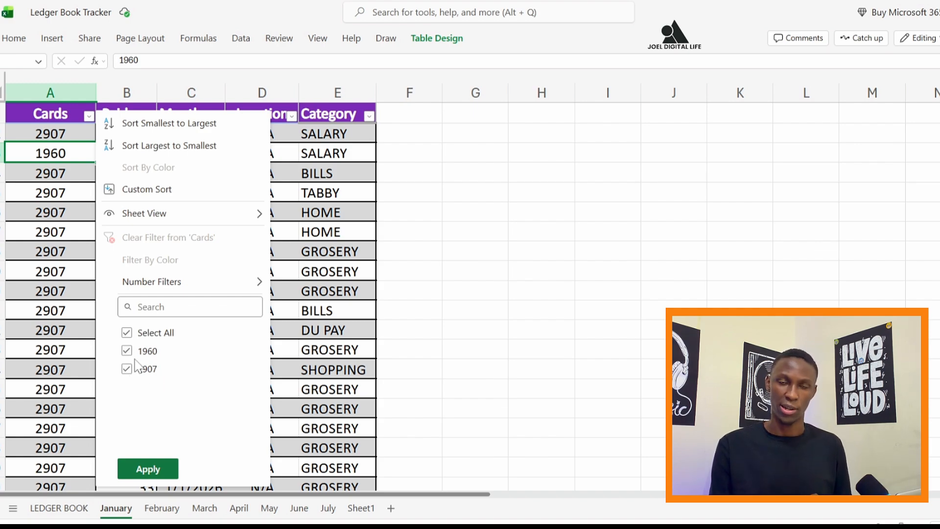
{"action": "left_click", "coordinate": [340, 366]}
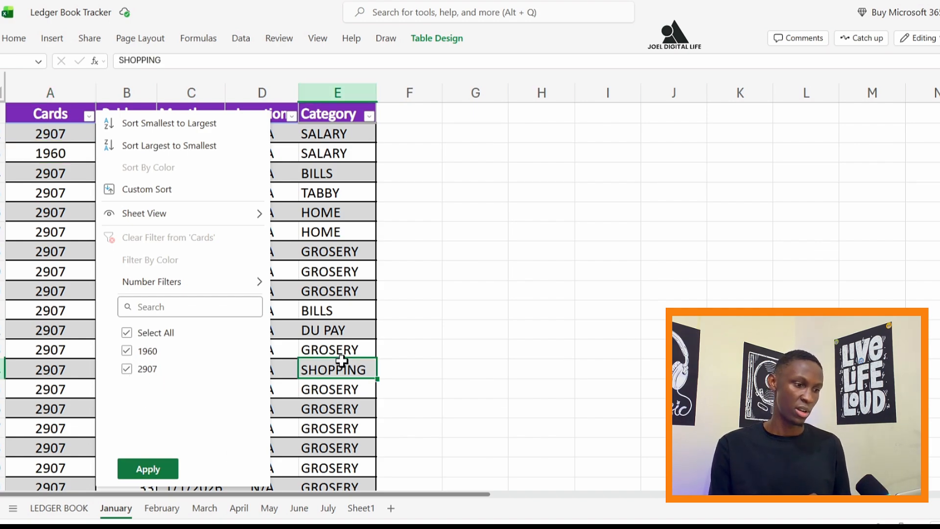
{"action": "left_click", "coordinate": [162, 508]}
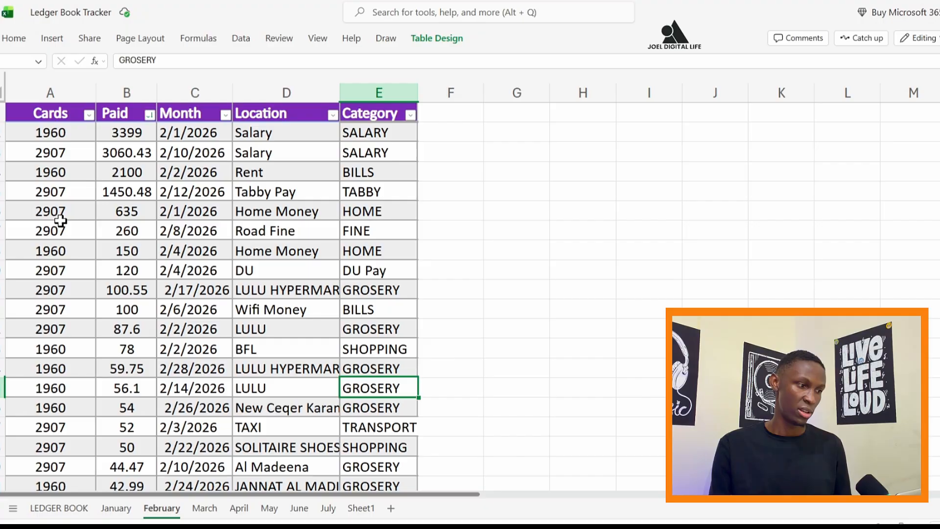
{"action": "left_click", "coordinate": [88, 116]}
{"action": "left_click", "coordinate": [286, 307]}
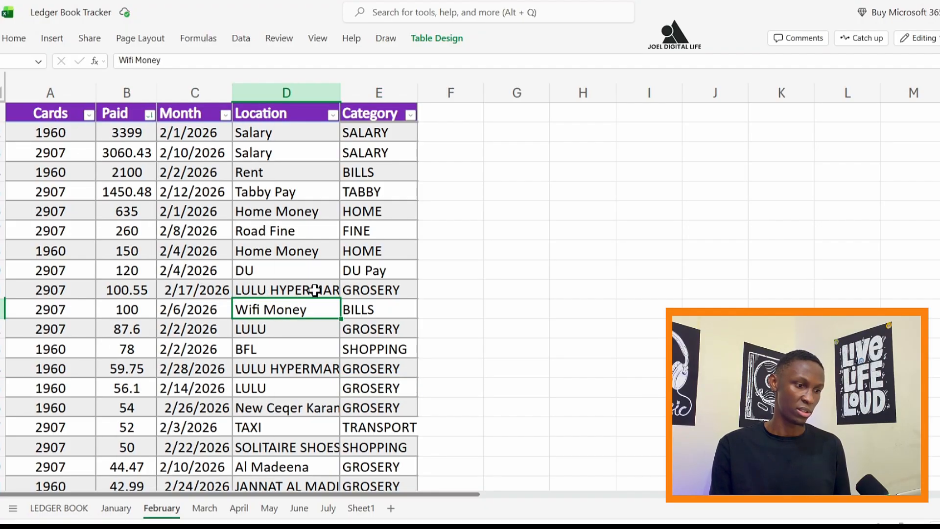
Start a CHOOSECOLS formula in the first cell under the Cards header of the LEDGER BOOK sheet
{"action": "left_click", "coordinate": [76, 512]}
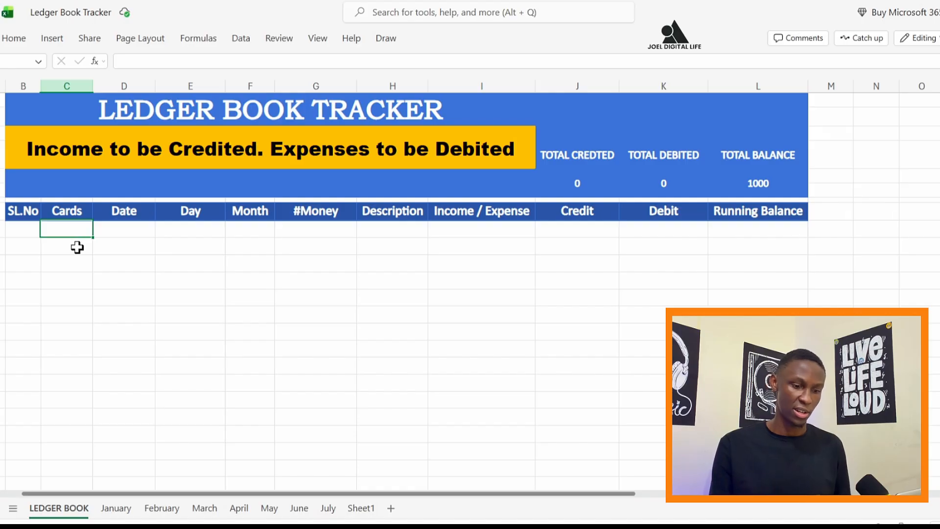
{"action": "type", "text": "="}
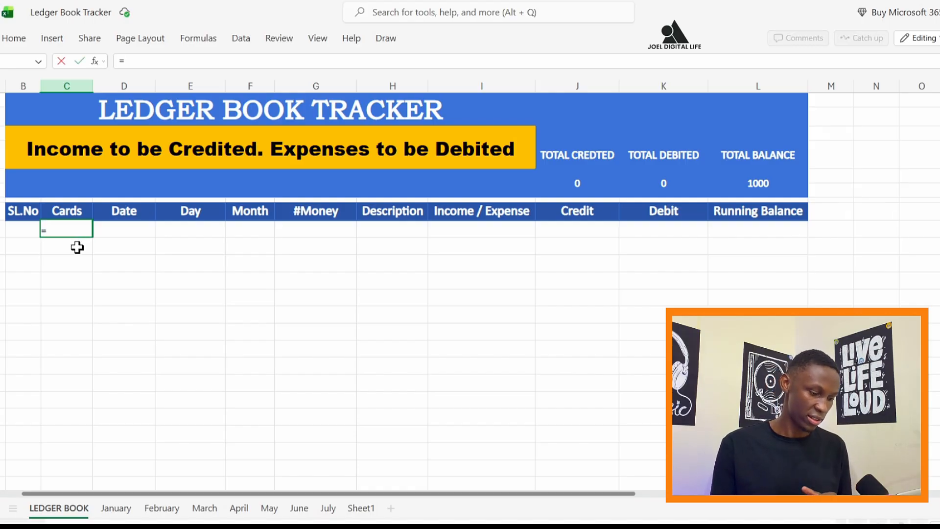
{"action": "type", "text": "ch"}
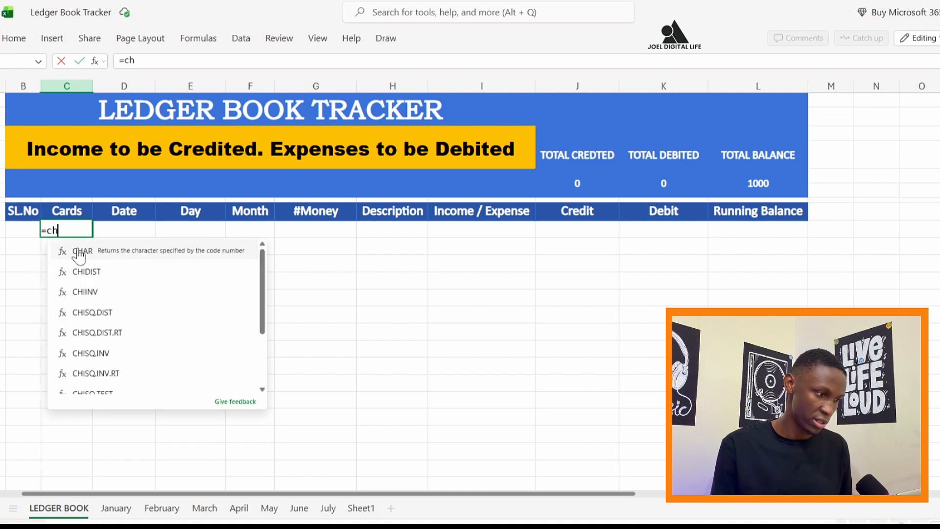
{"action": "type", "text": "o"}
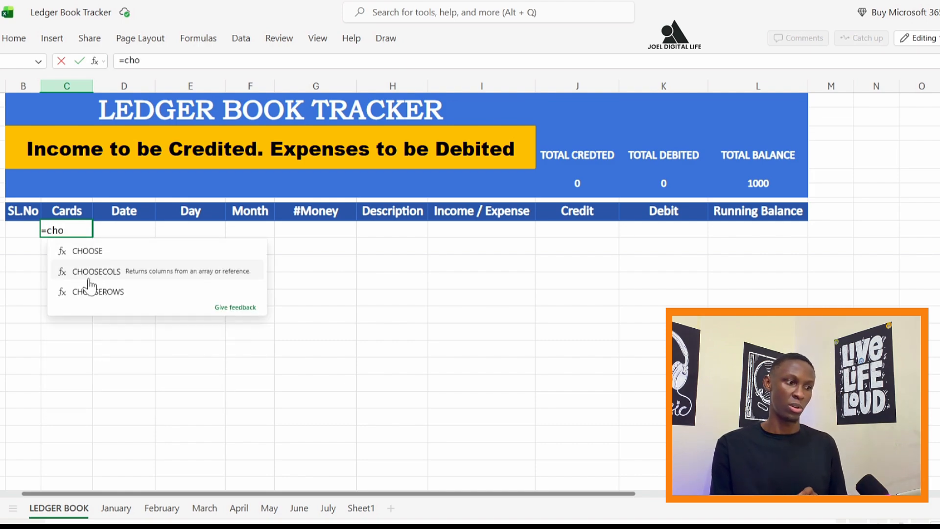
{"action": "left_click", "coordinate": [91, 272]}
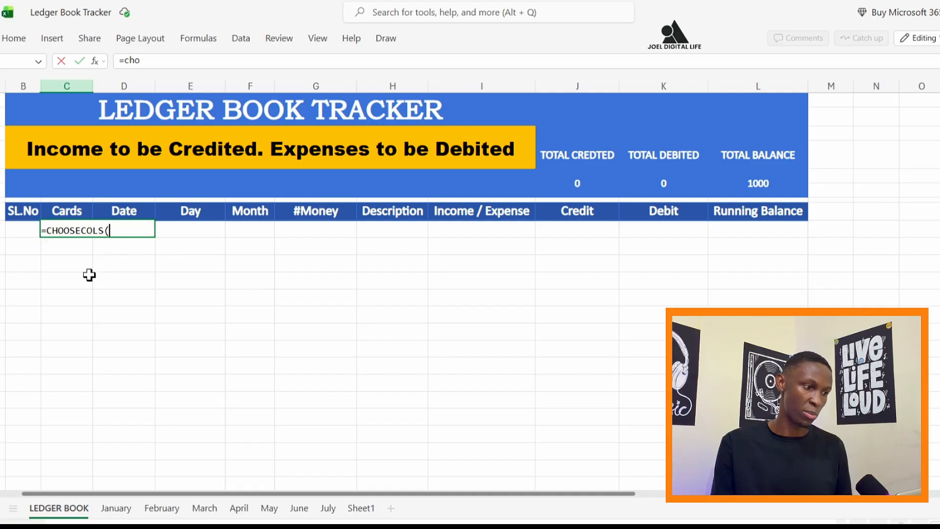
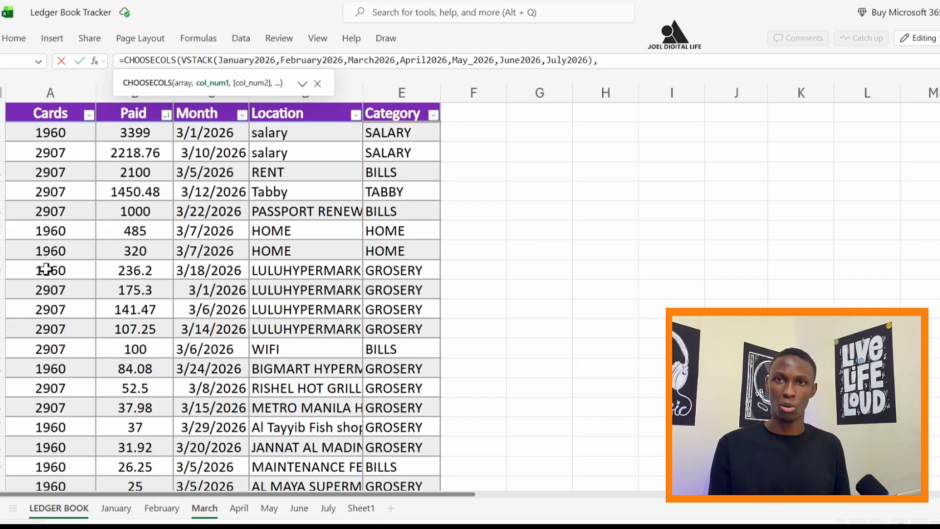
Check the Cards column's position in the April and May tables, and complete the stacked CHOOSECOLS formula with column number 1
{"action": "left_click", "coordinate": [238, 508]}
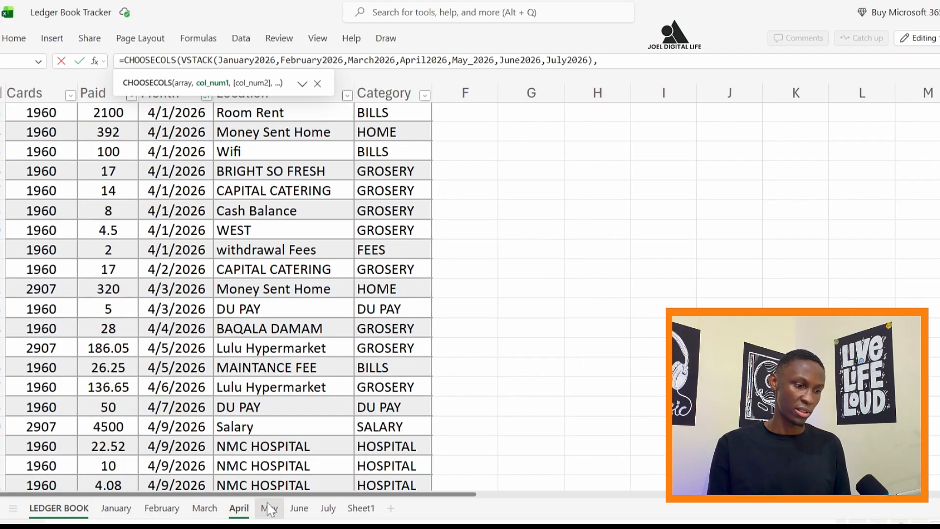
{"action": "left_click", "coordinate": [269, 508]}
{"action": "scroll", "coordinate": [69, 230], "scroll_direction": "up", "scroll_amount": 2}
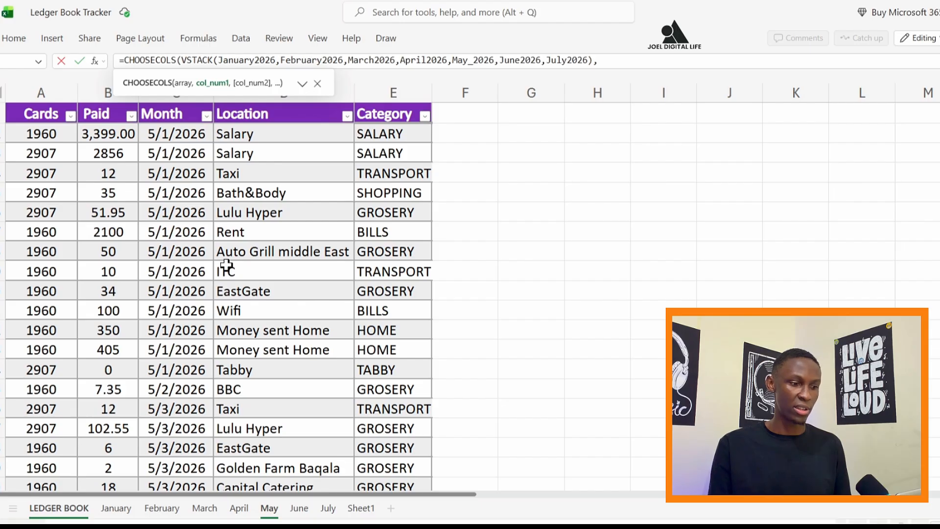
{"action": "left_click", "coordinate": [239, 508]}
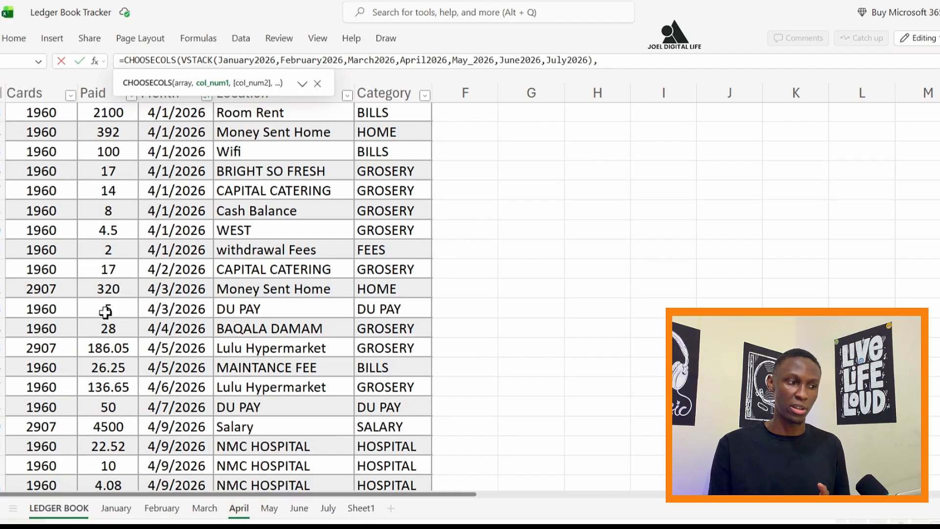
{"action": "scroll", "coordinate": [104, 294], "scroll_direction": "up", "scroll_amount": 2}
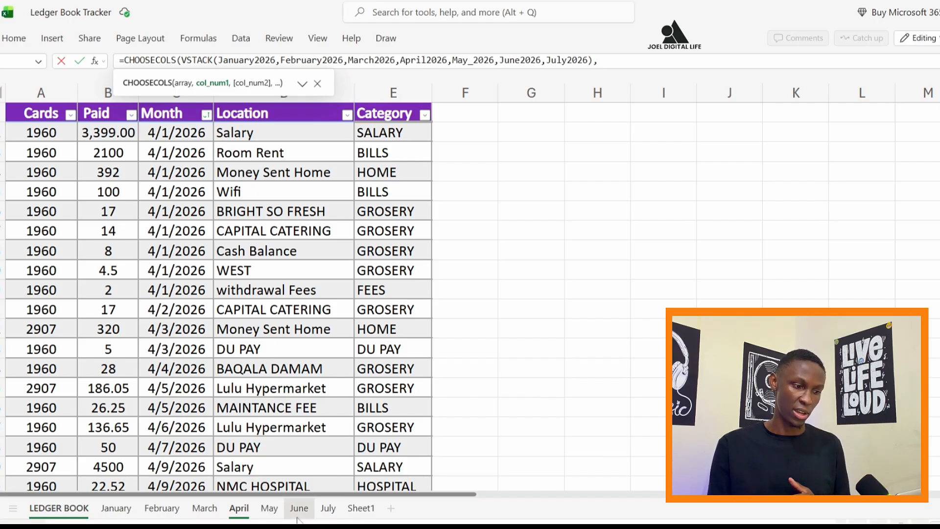
{"action": "left_click", "coordinate": [58, 508]}
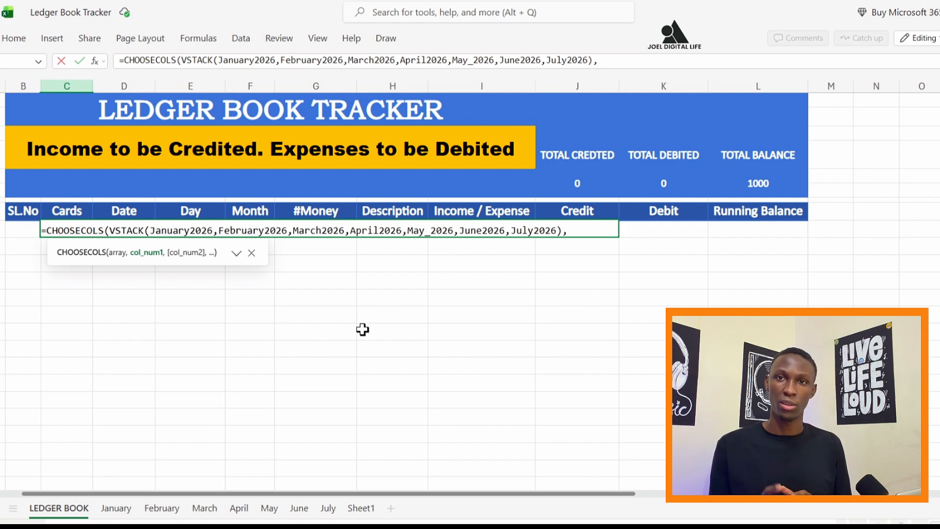
{"action": "type", "text": "1"}
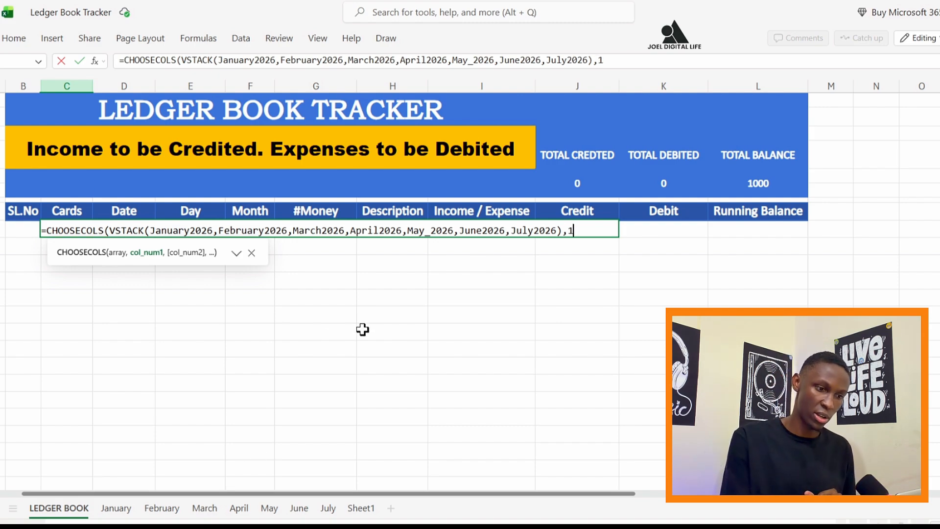
{"action": "type", "text": ")"}
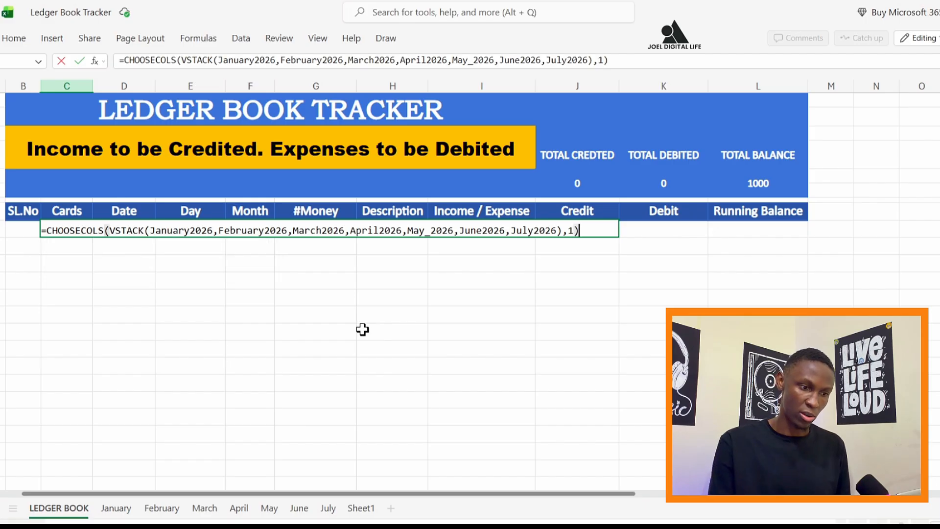
{"action": "key", "text": "Return"}
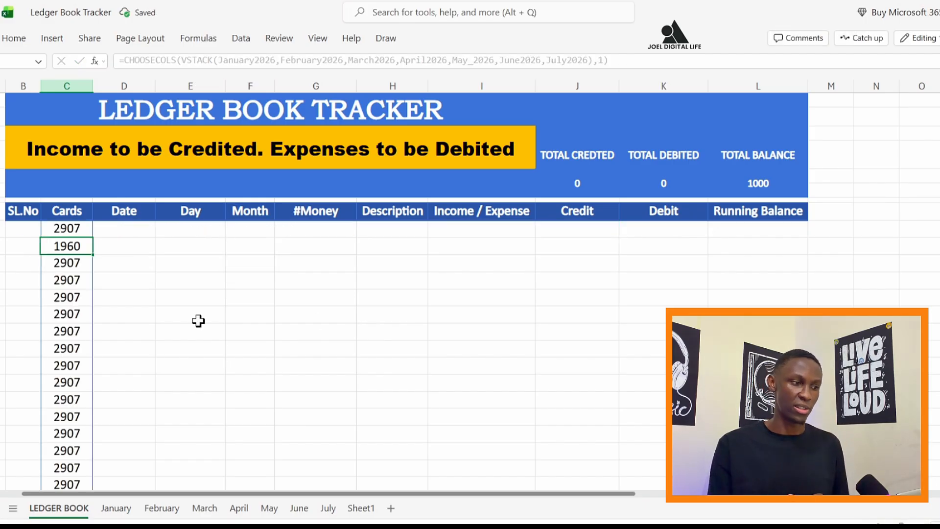
Examine the stacked entries down the ledger's Cards column, its formula, and the SL.No cells beside them
{"action": "scroll", "coordinate": [73, 357], "scroll_direction": "down", "scroll_amount": 10}
{"action": "scroll", "coordinate": [73, 360], "scroll_direction": "down", "scroll_amount": 10}
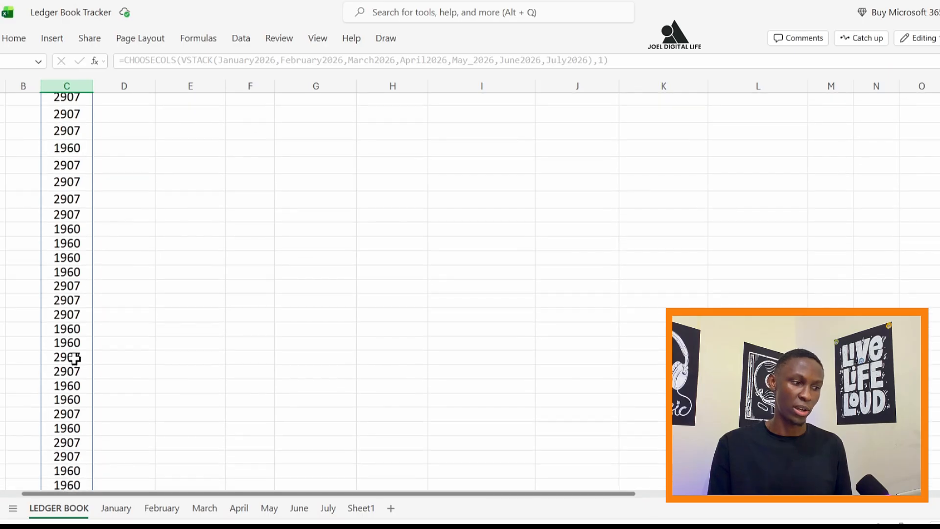
{"action": "scroll", "coordinate": [73, 360], "scroll_direction": "down", "scroll_amount": 5}
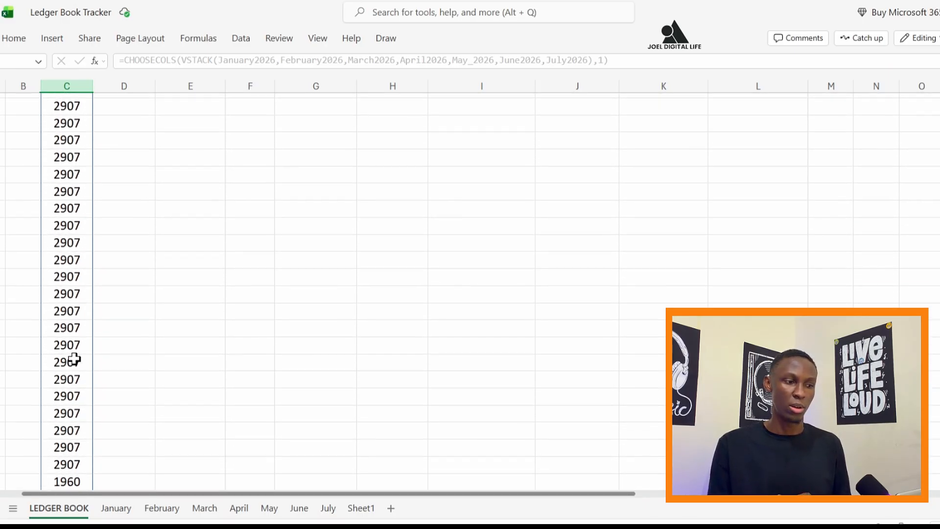
{"action": "scroll", "coordinate": [74, 360], "scroll_direction": "up", "scroll_amount": 20}
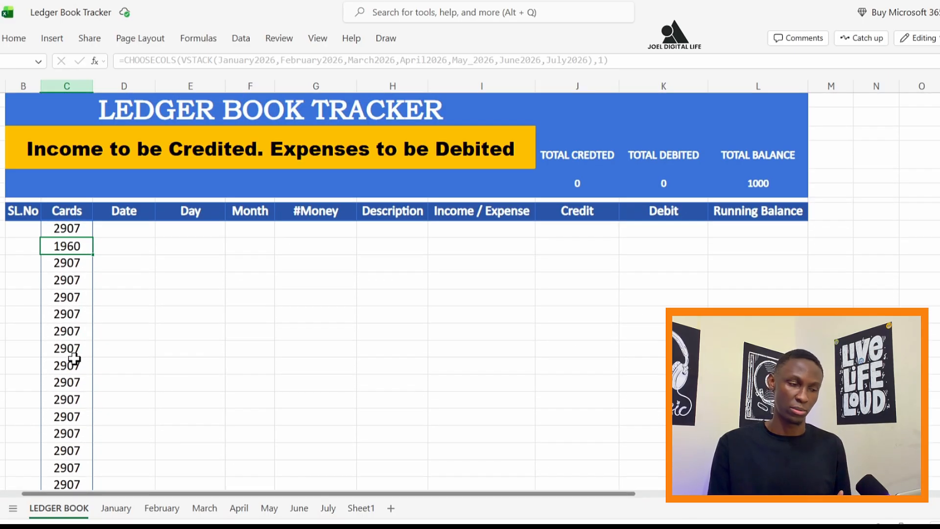
{"action": "left_click", "coordinate": [85, 231]}
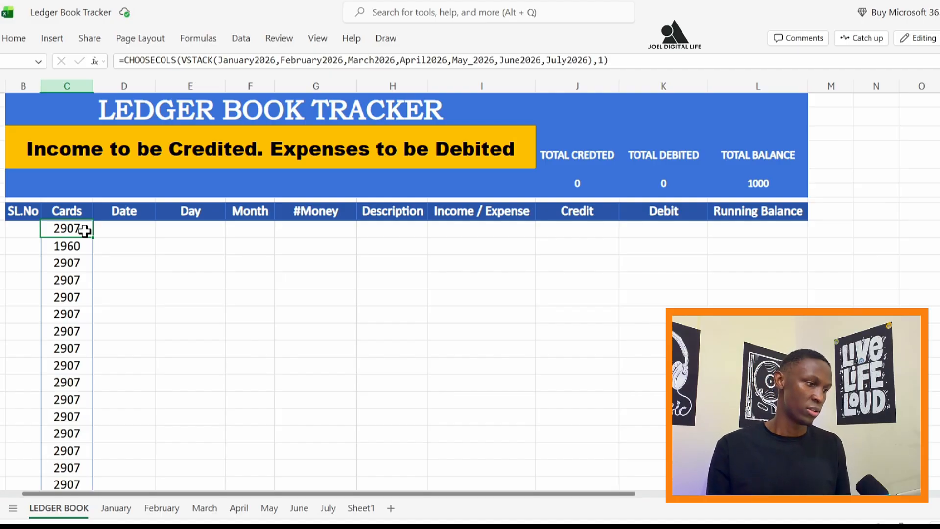
{"action": "left_click", "coordinate": [26, 230]}
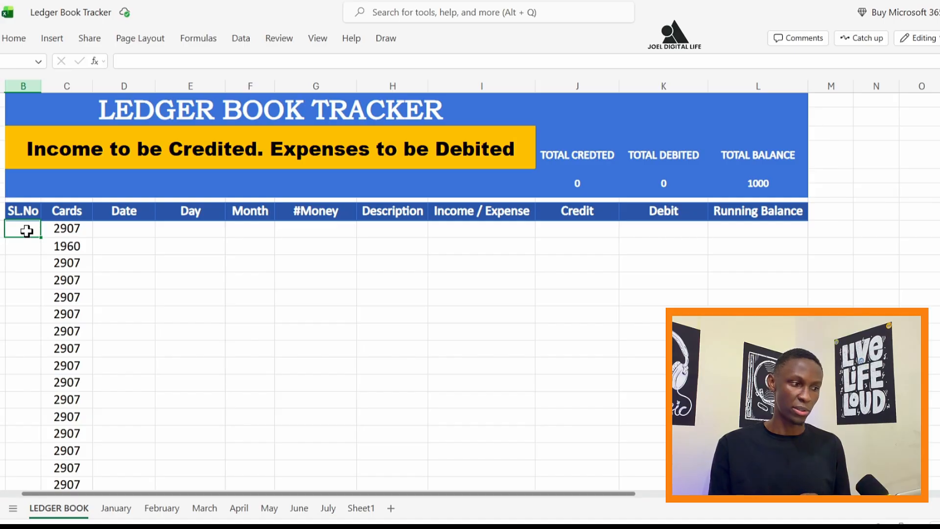
{"action": "left_click", "coordinate": [28, 248]}
{"action": "left_click", "coordinate": [27, 229]}
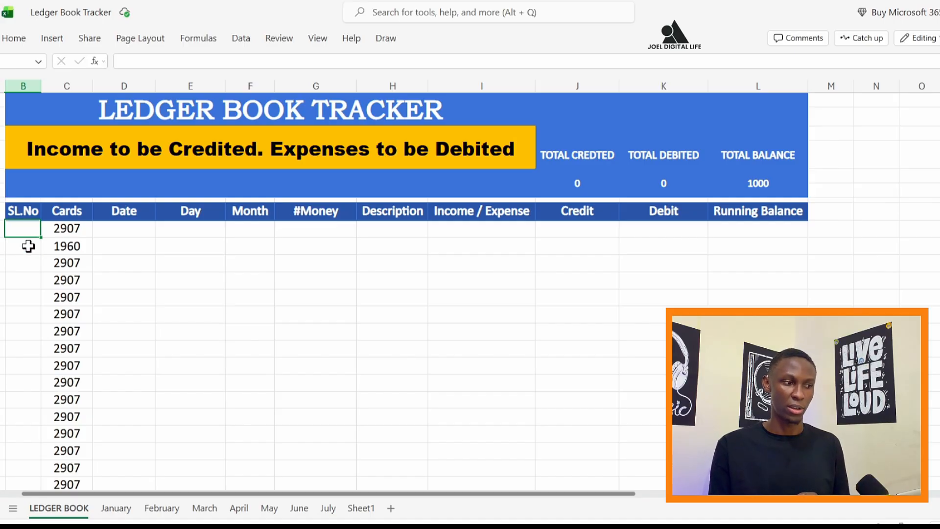
{"action": "left_click", "coordinate": [31, 246]}
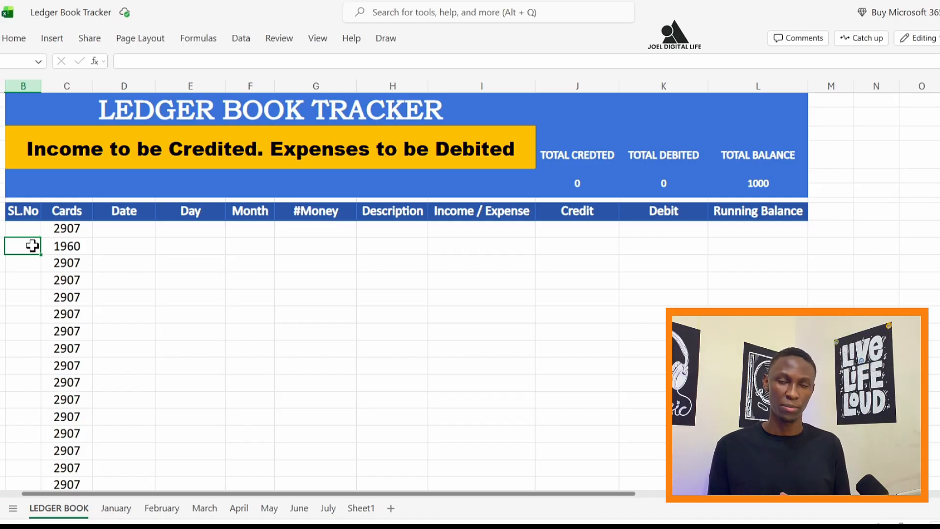
{"action": "left_click", "coordinate": [66, 246]}
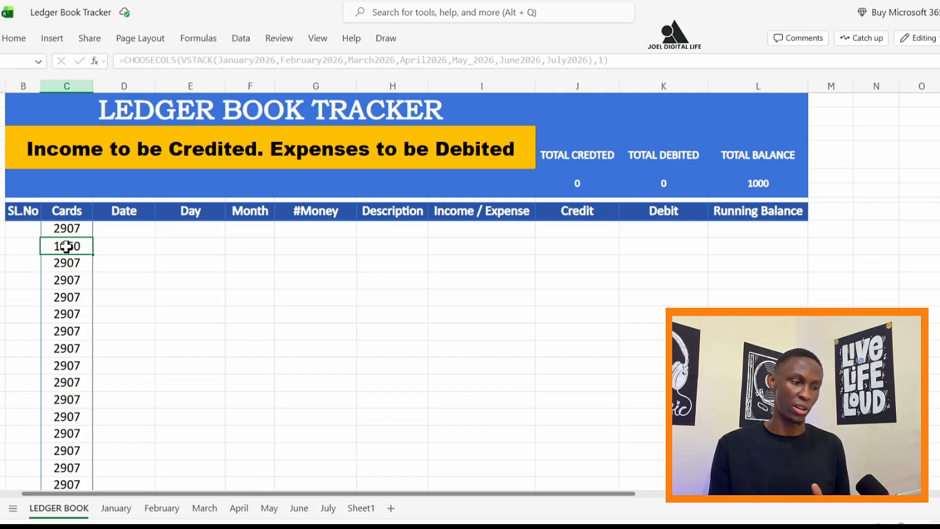
Enter the serial numbers 1 and 2 in the first two cells under the SL.No header
{"action": "left_click", "coordinate": [18, 245]}
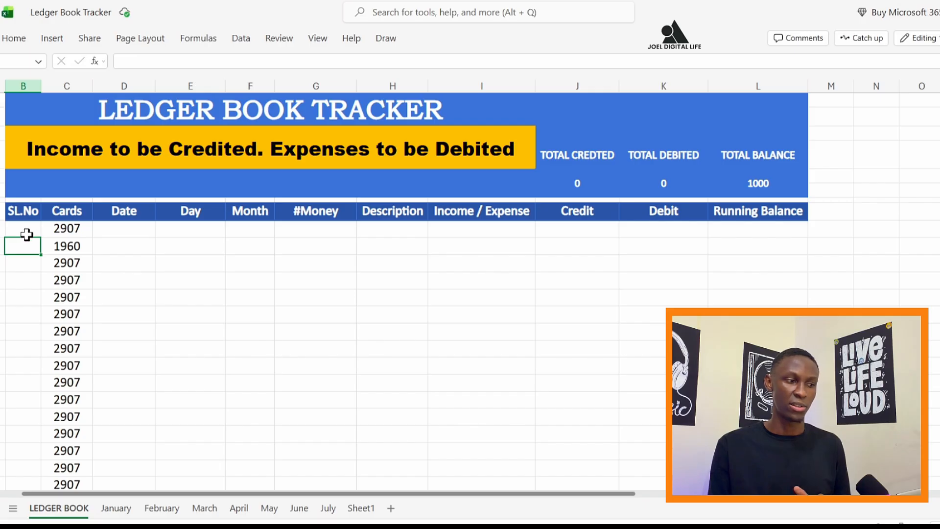
{"action": "left_click", "coordinate": [118, 268]}
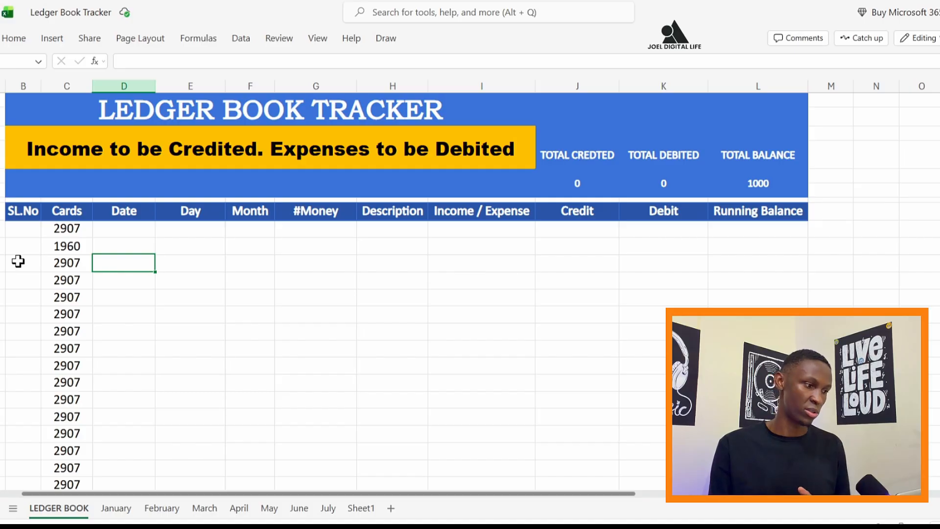
{"action": "left_click", "coordinate": [28, 231]}
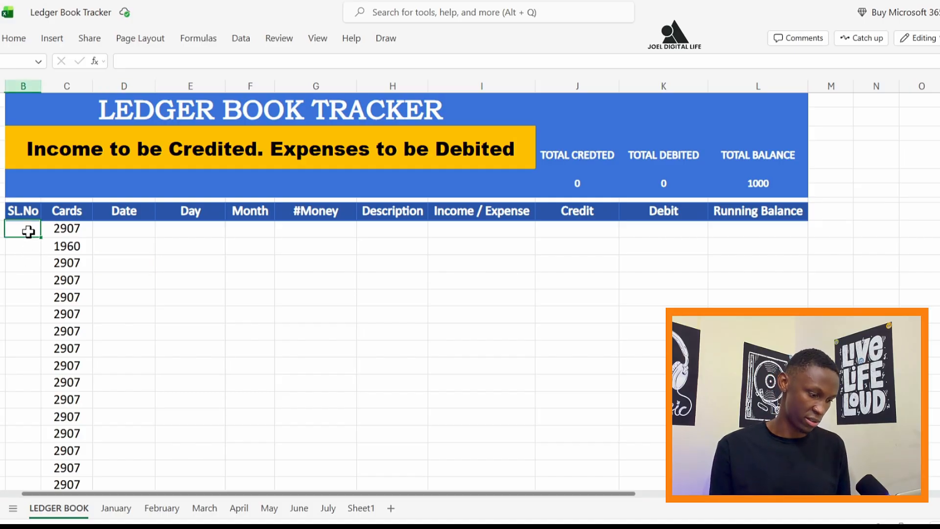
{"action": "type", "text": "1"}
{"action": "key", "text": "Return"}
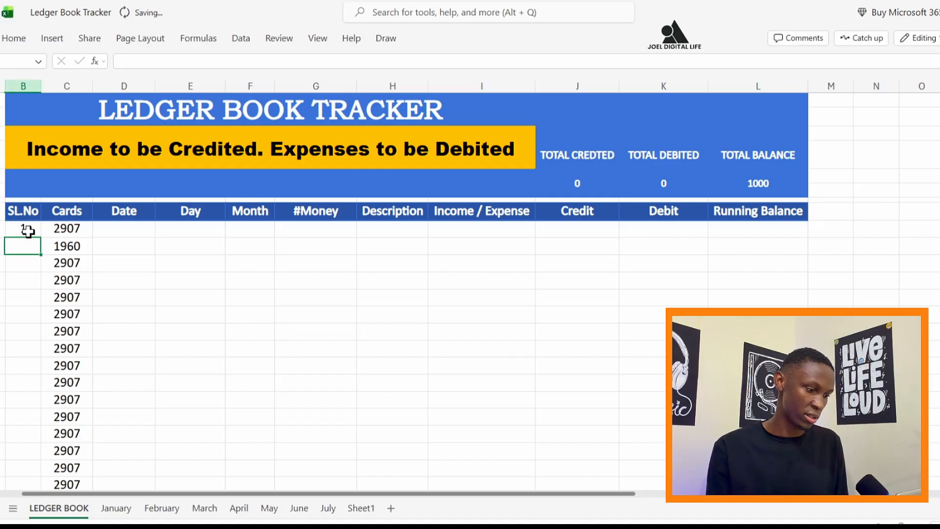
{"action": "type", "text": "2"}
{"action": "key", "text": "Return"}
Fill the SL.No series down from the first two cells to match the Cards entries, and check the numbering
{"action": "left_click", "coordinate": [28, 232]}
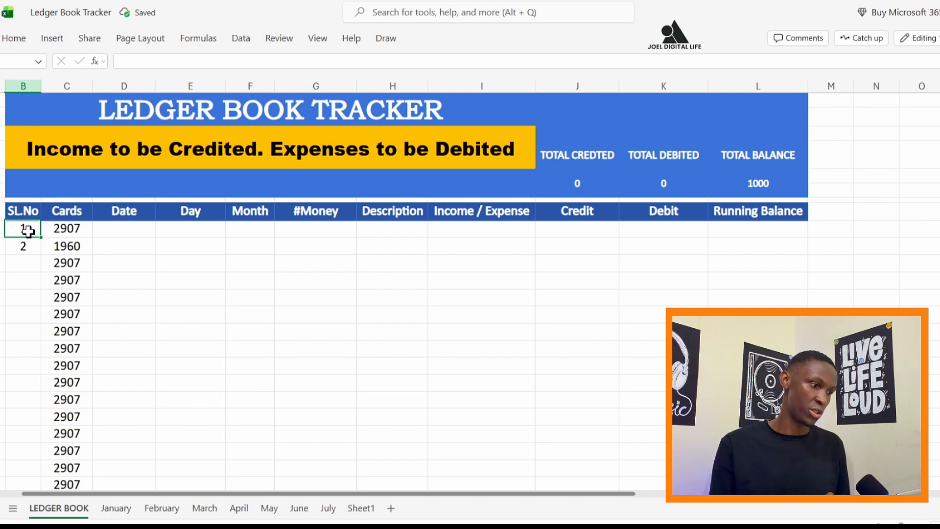
{"action": "left_click_drag", "start_coordinate": [28, 232], "coordinate": [27, 245]}
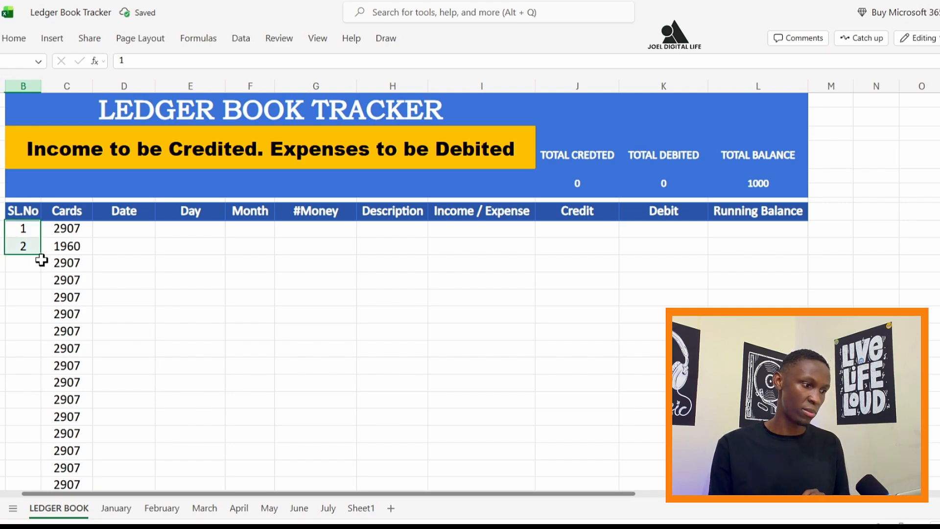
{"action": "double_click", "coordinate": [41, 254]}
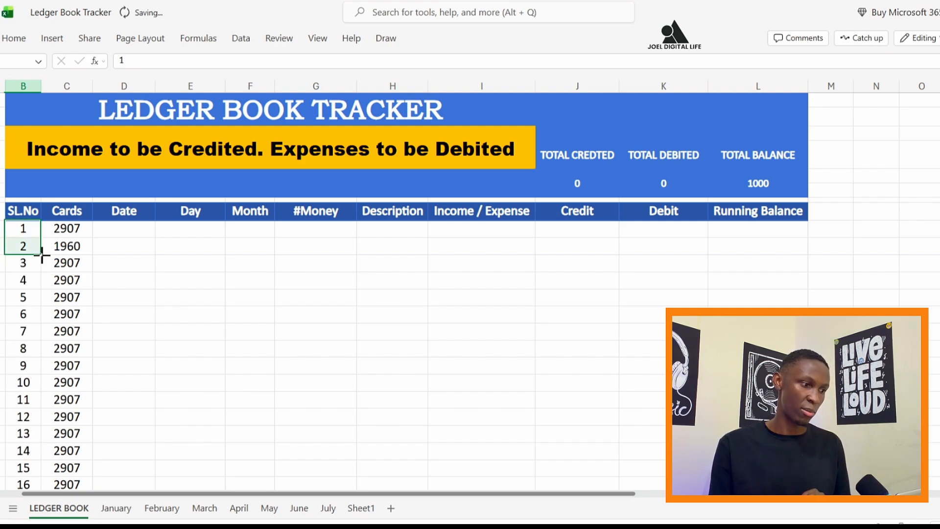
{"action": "scroll", "coordinate": [28, 352], "scroll_direction": "down", "scroll_amount": 12}
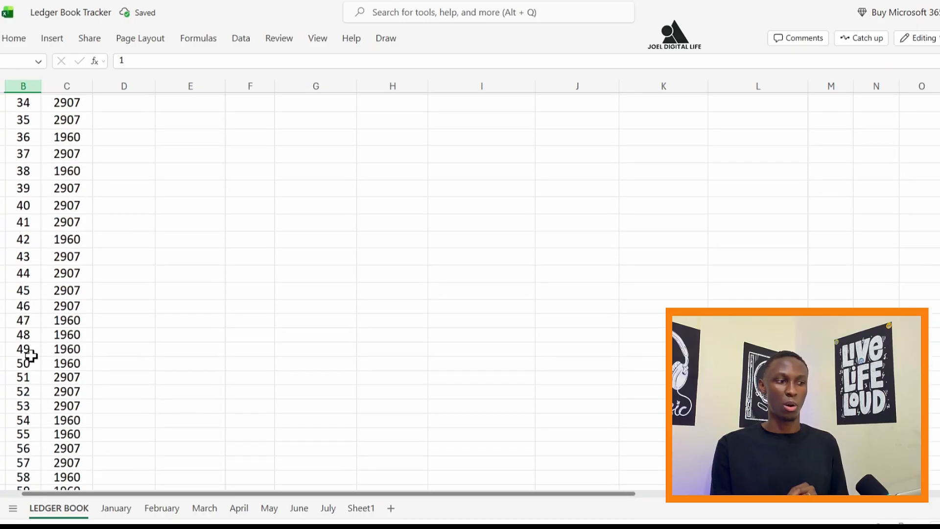
{"action": "scroll", "coordinate": [34, 350], "scroll_direction": "up", "scroll_amount": 8}
{"action": "scroll", "coordinate": [39, 348], "scroll_direction": "up", "scroll_amount": 4}
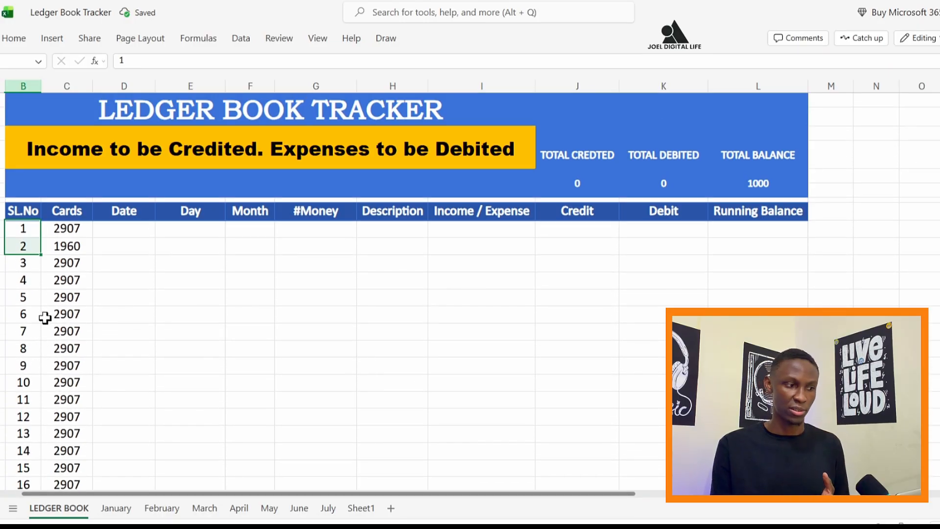
Review the first Cards cell's formula, and start a CHOOSECOLS formula with a nested VSTACK in the first Date cell
{"action": "left_click", "coordinate": [125, 249]}
{"action": "left_click", "coordinate": [127, 231]}
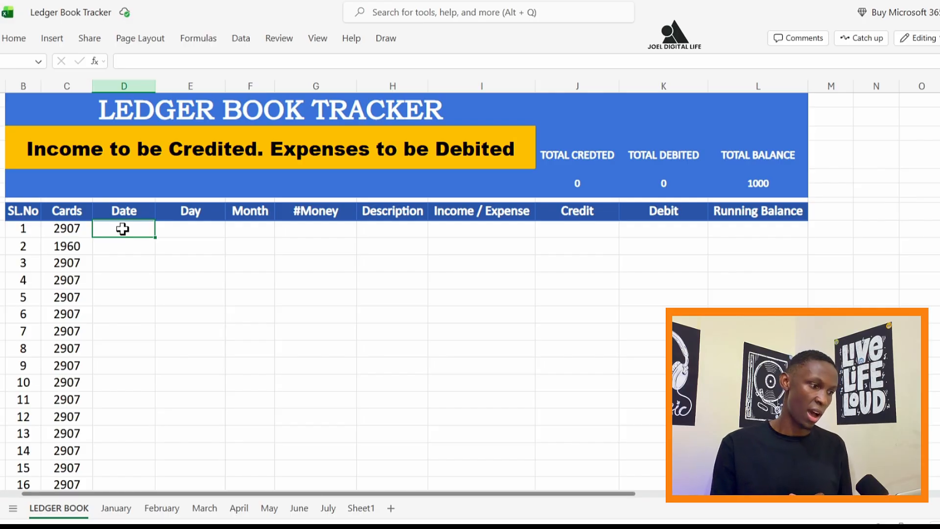
{"action": "left_click", "coordinate": [71, 229]}
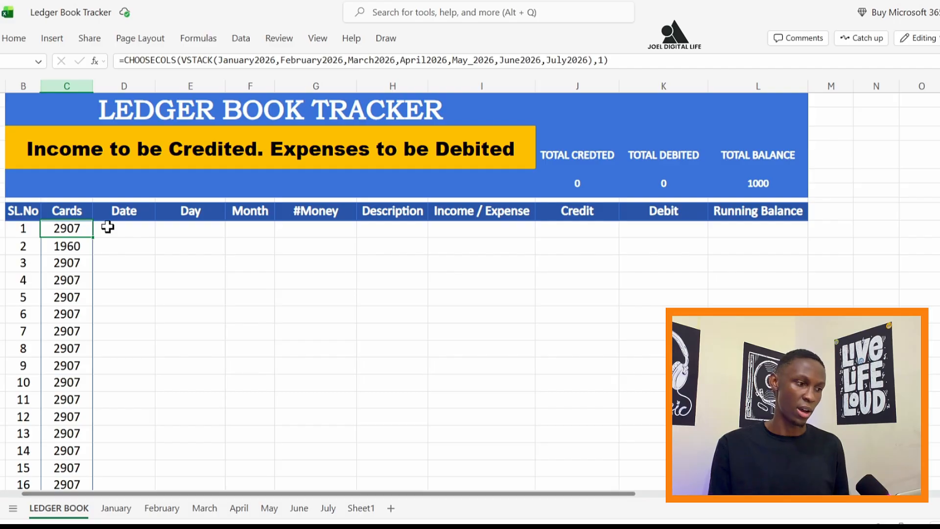
{"action": "double_click", "coordinate": [79, 231]}
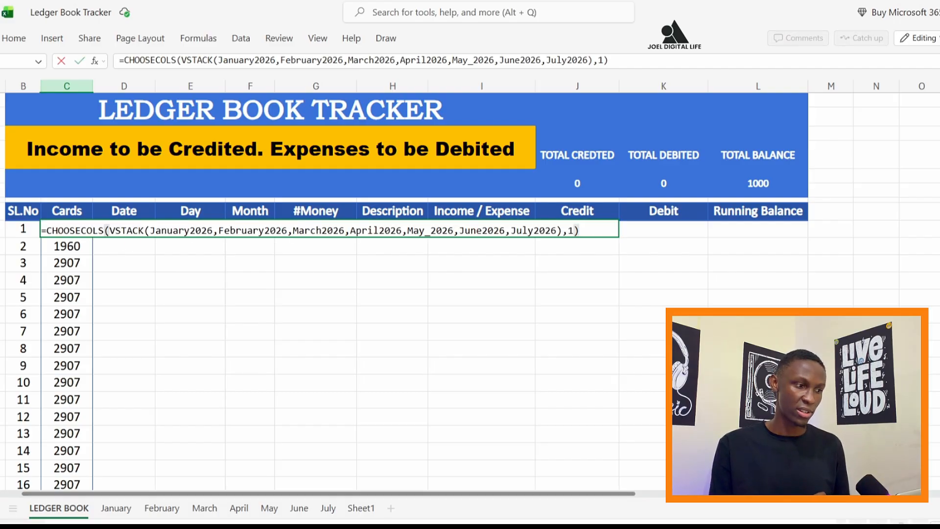
{"action": "left_click", "coordinate": [126, 249]}
{"action": "left_click", "coordinate": [133, 228]}
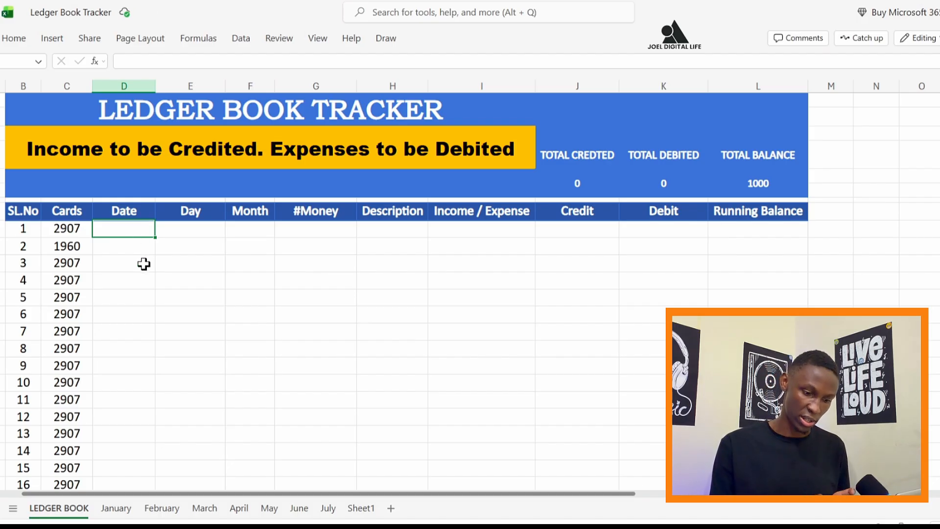
{"action": "type", "text": "="}
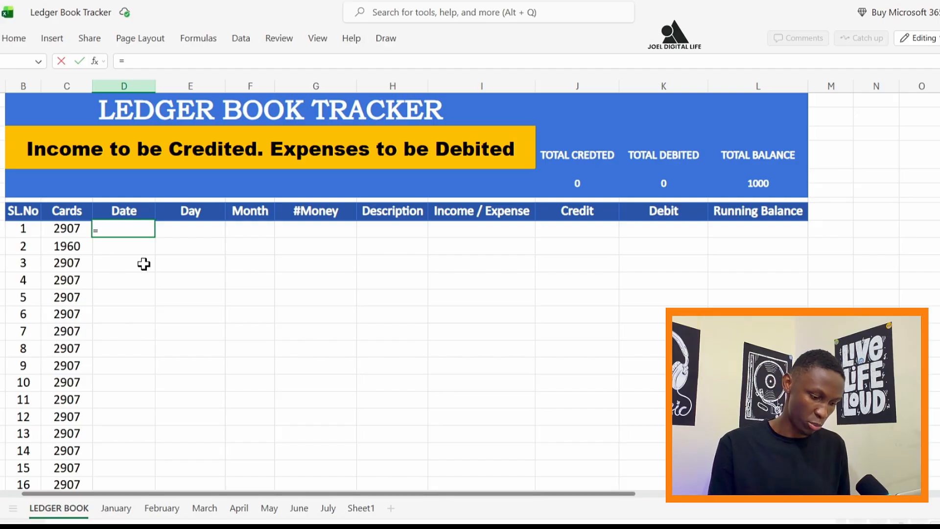
{"action": "type", "text": "cho"}
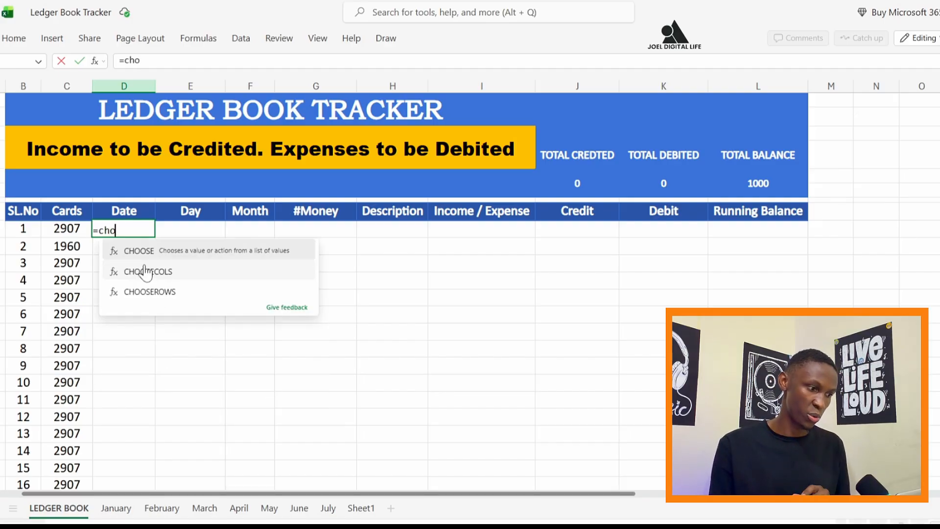
{"action": "double_click", "coordinate": [146, 272]}
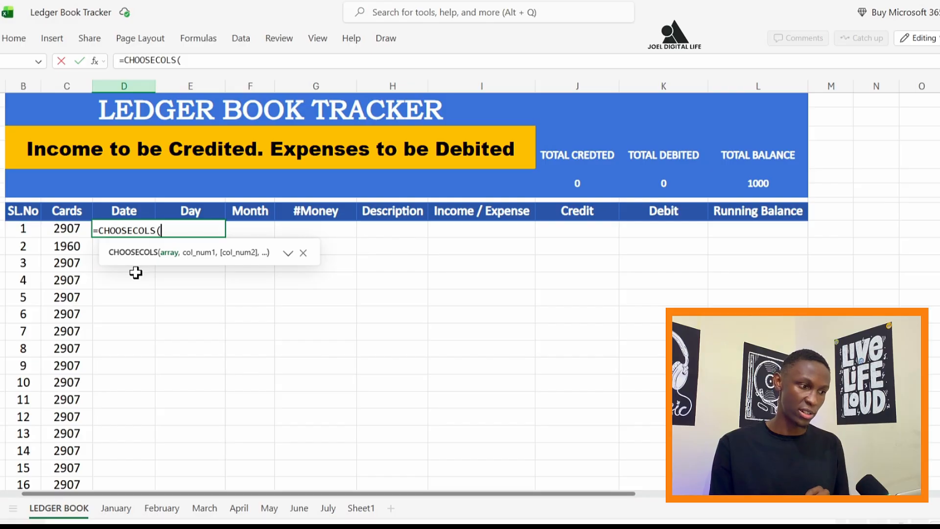
{"action": "type", "text": "v"}
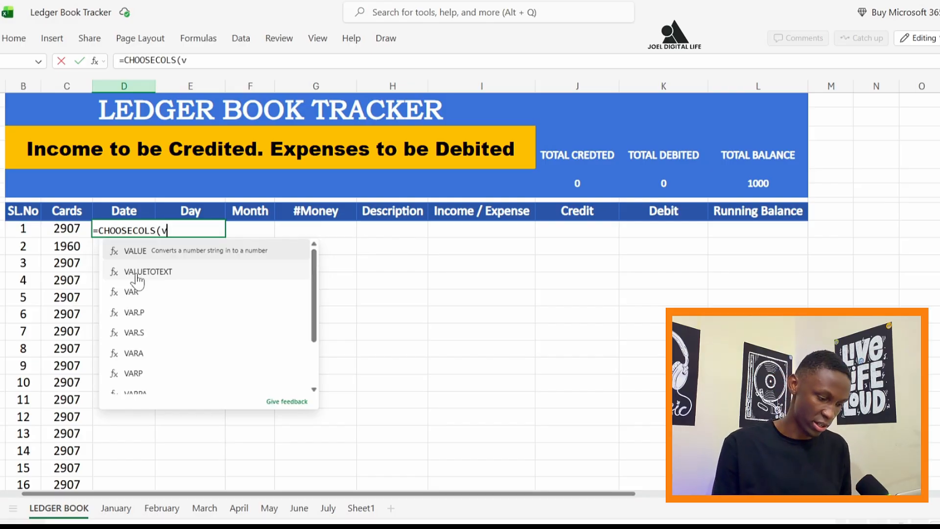
{"action": "type", "text": "s"}
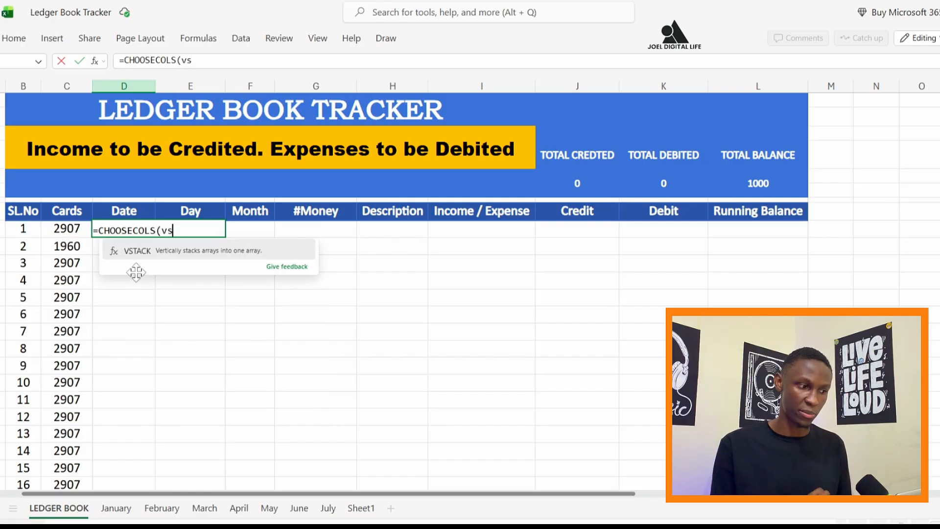
{"action": "double_click", "coordinate": [134, 251]}
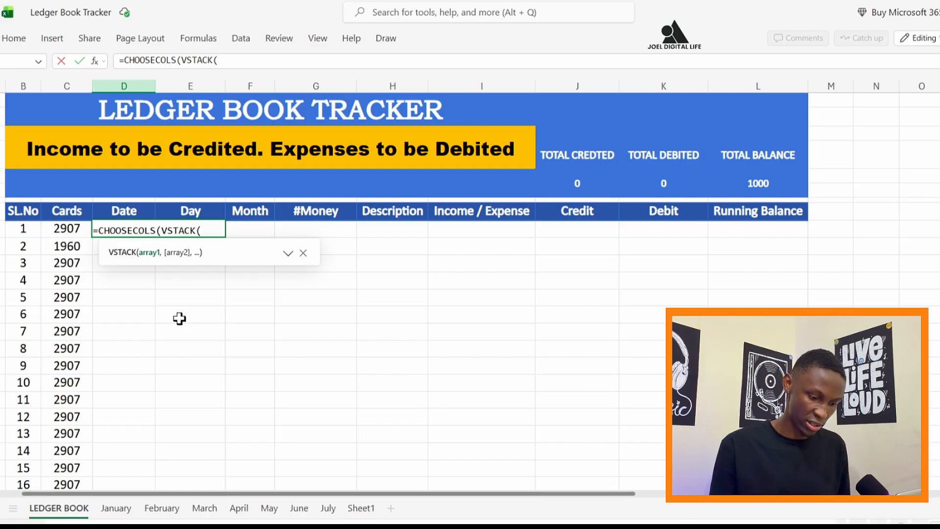
Add the January2026, February2026 and March2026 tables as the first VSTACK arrays in the Date formula
{"action": "type", "text": "jan"}
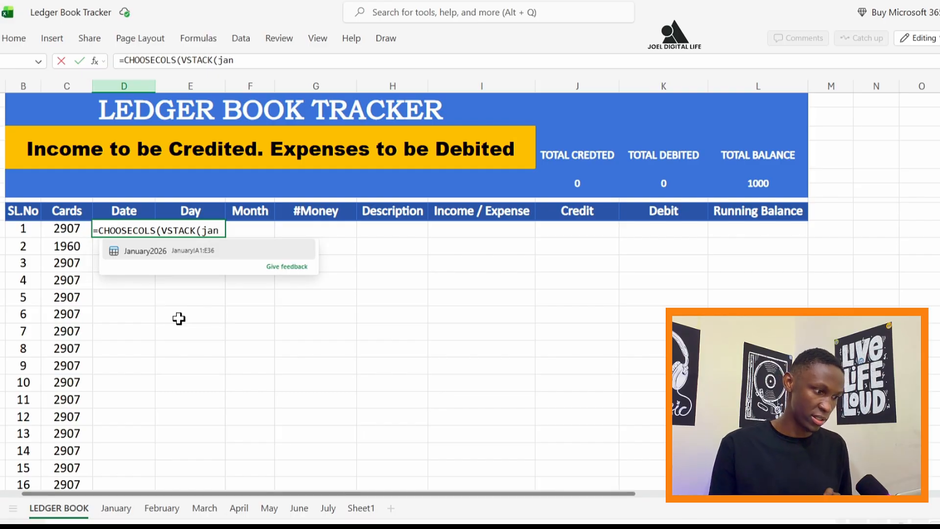
{"action": "left_click", "coordinate": [129, 251]}
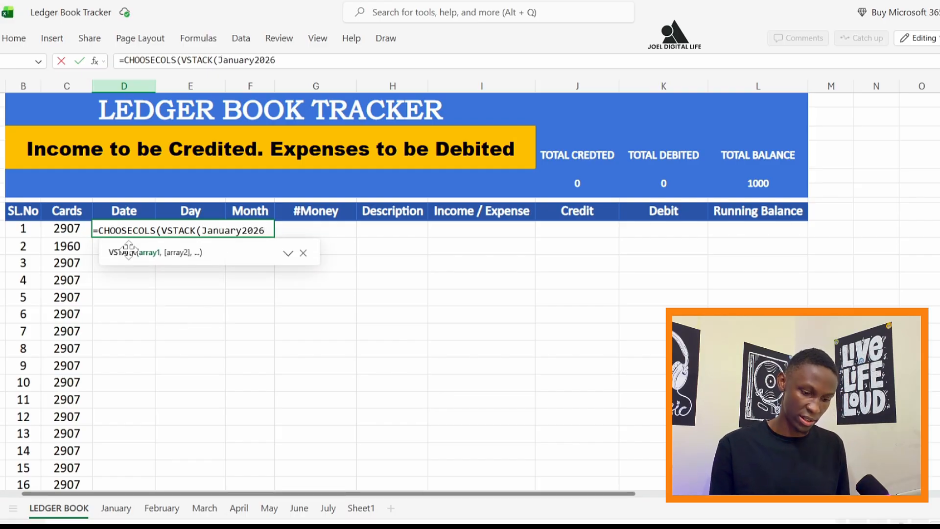
{"action": "type", "text": ","}
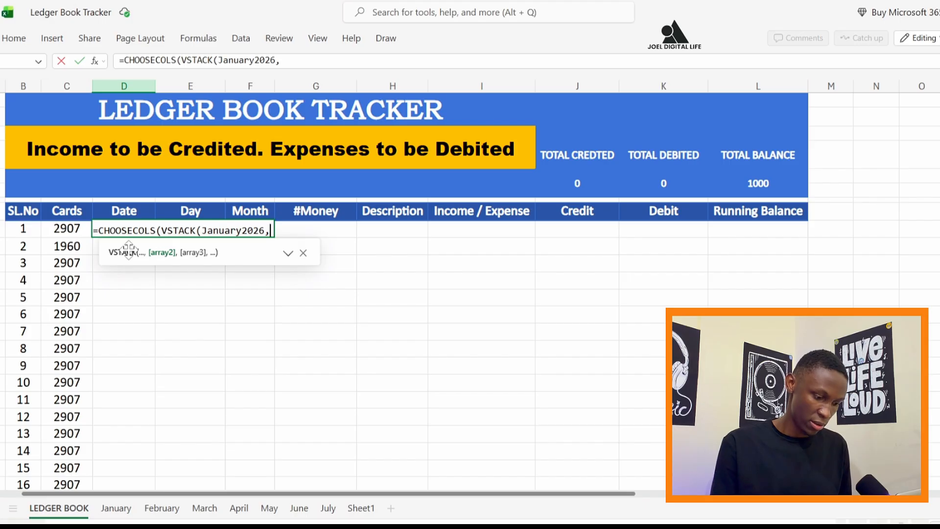
{"action": "type", "text": "feb"}
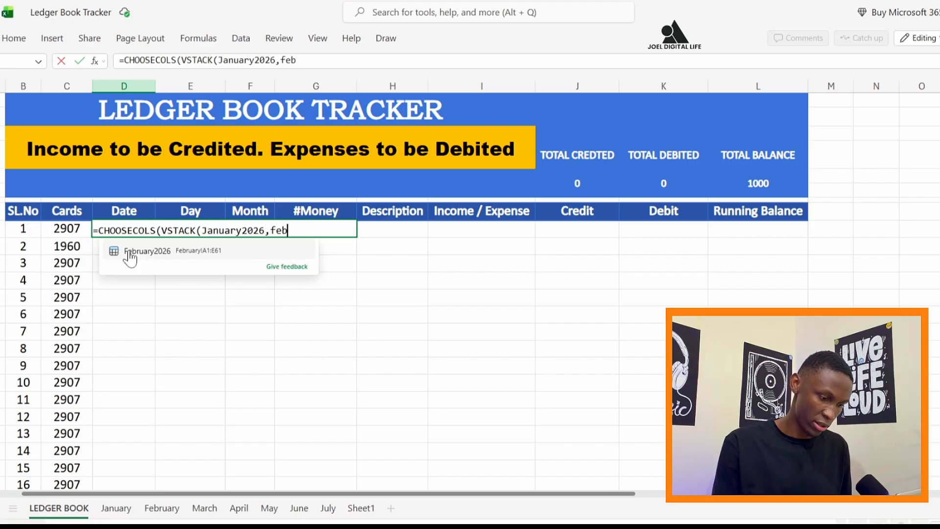
{"action": "left_click", "coordinate": [129, 257]}
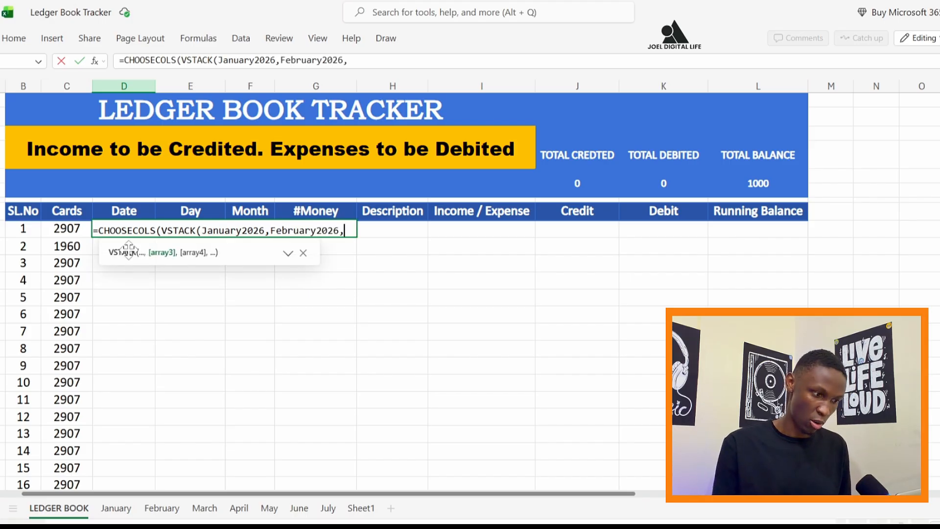
{"action": "type", "text": ",mar"}
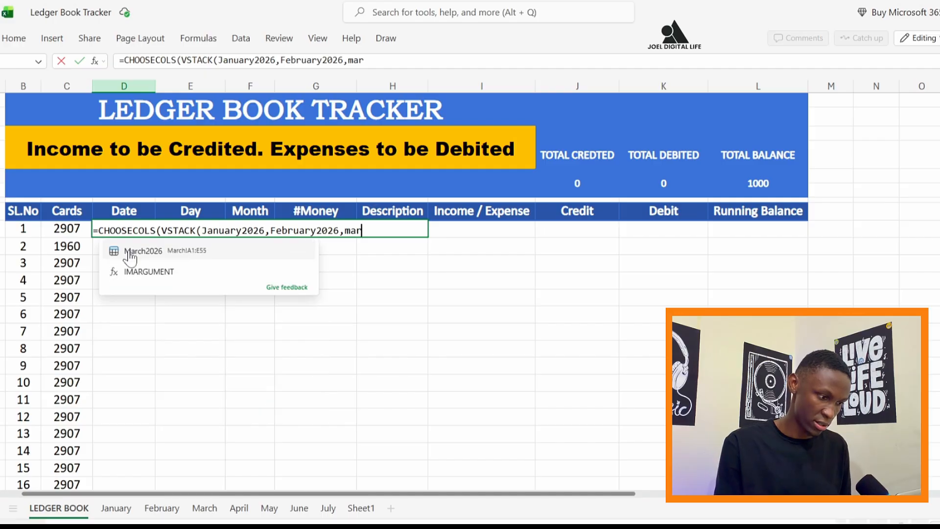
{"action": "left_click", "coordinate": [130, 253]}
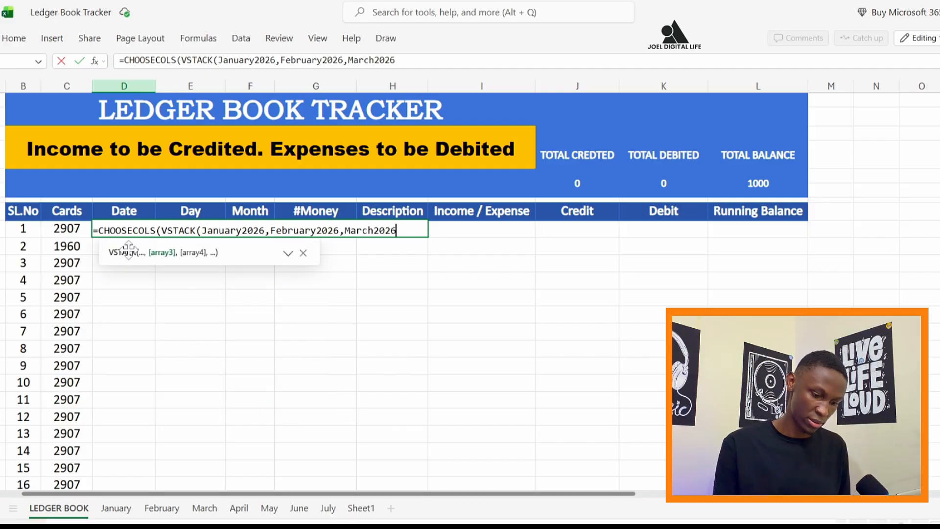
Add the April2026 and May_2026 tables as the next VSTACK arrays in the Date formula
{"action": "type", "text": ","}
{"action": "type", "text": "apr"}
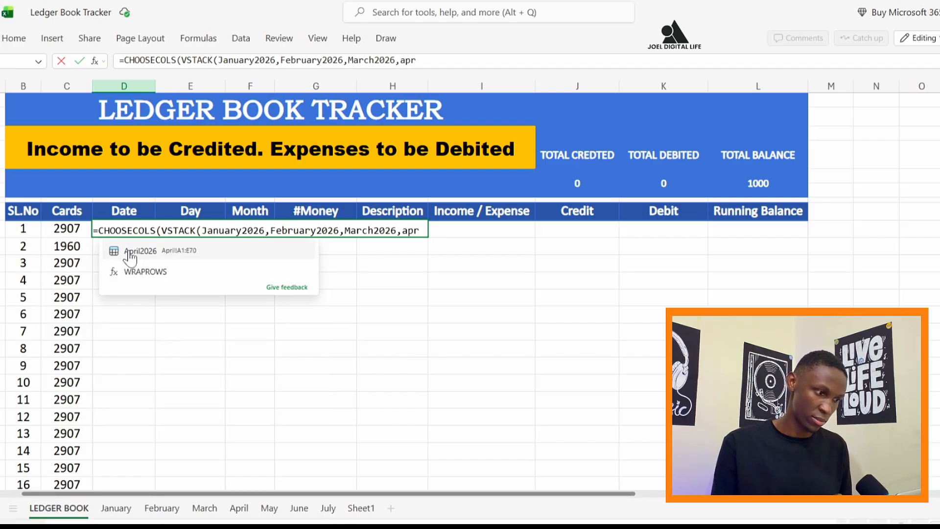
{"action": "left_click", "coordinate": [130, 253]}
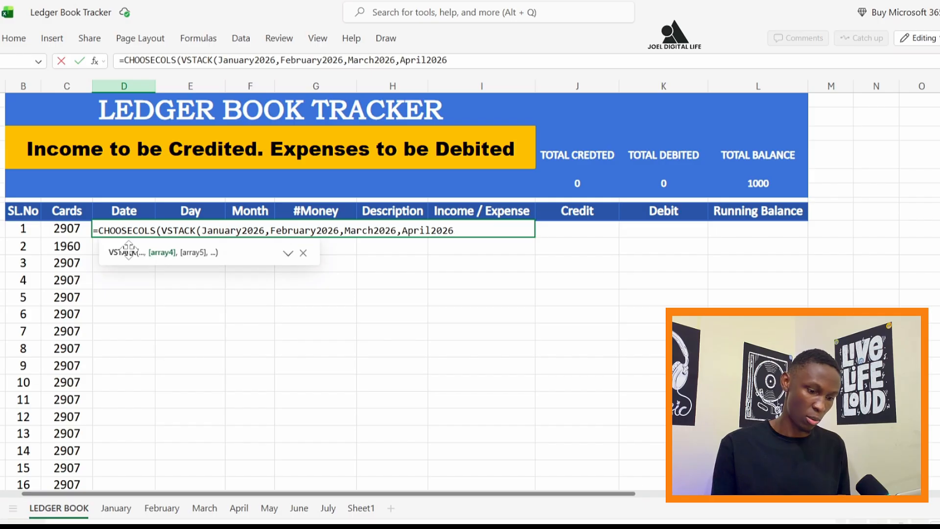
{"action": "type", "text": ",may"}
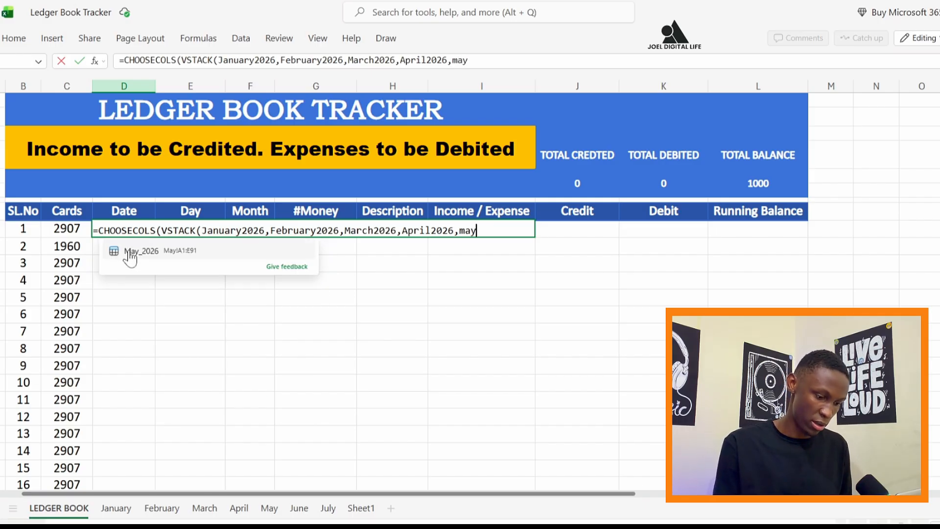
{"action": "left_click", "coordinate": [130, 255]}
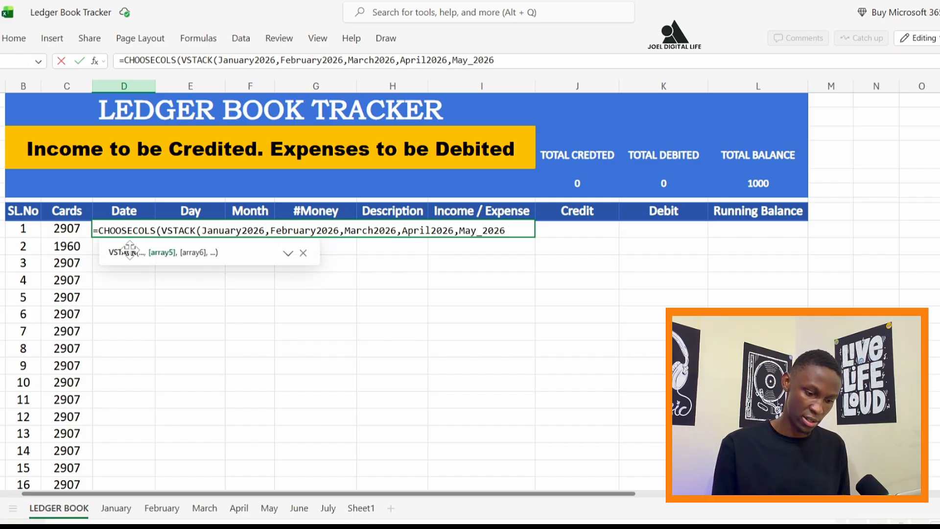
Add the June2026 and July2026 tables to the Date formula and close its VSTACK array list
{"action": "type", "text": ","}
{"action": "type", "text": "jun"}
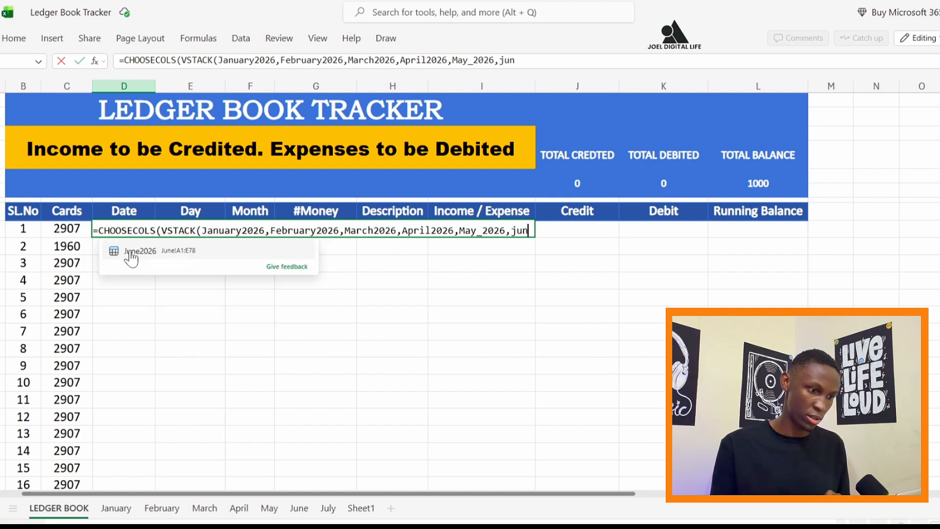
{"action": "left_click", "coordinate": [131, 254]}
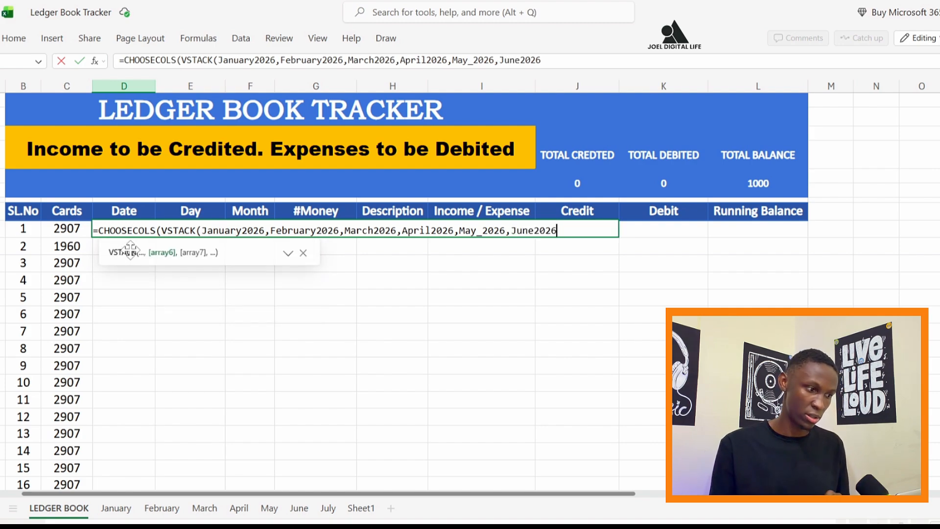
{"action": "type", "text": ","}
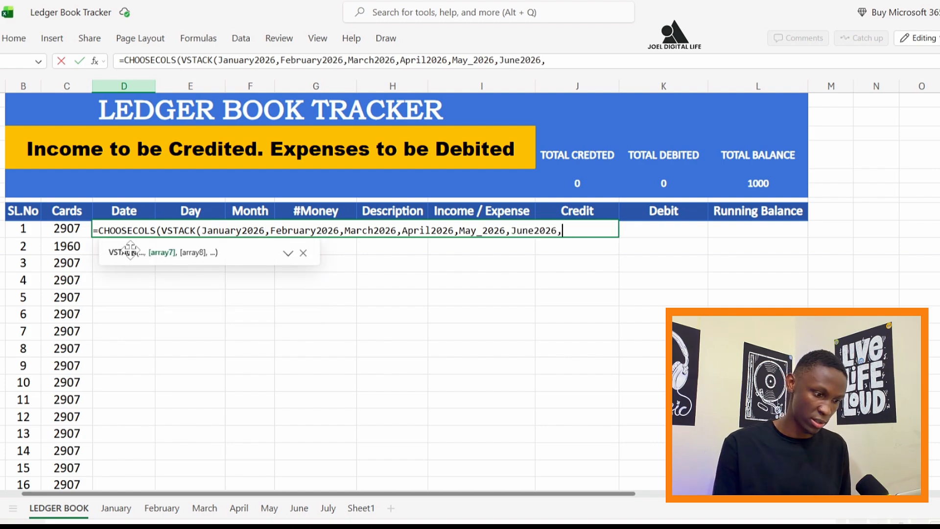
{"action": "type", "text": "ju"}
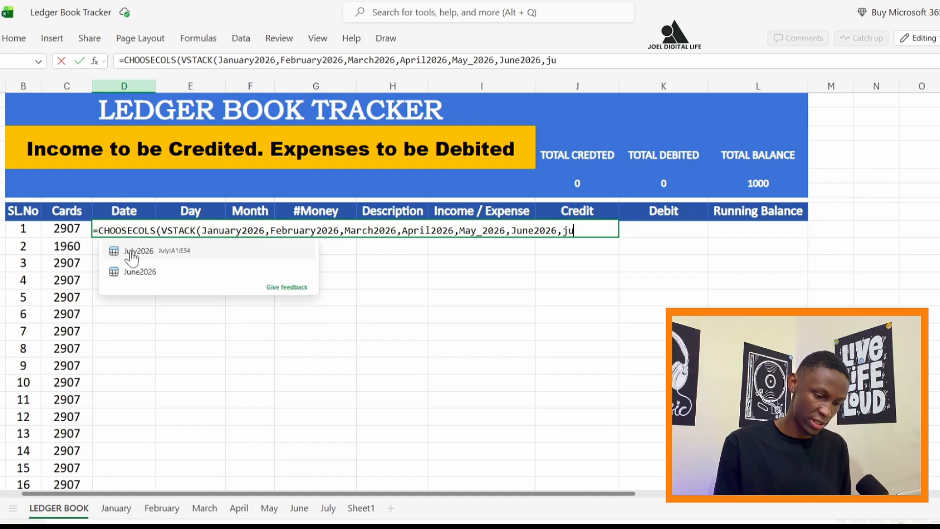
{"action": "type", "text": "ly"}
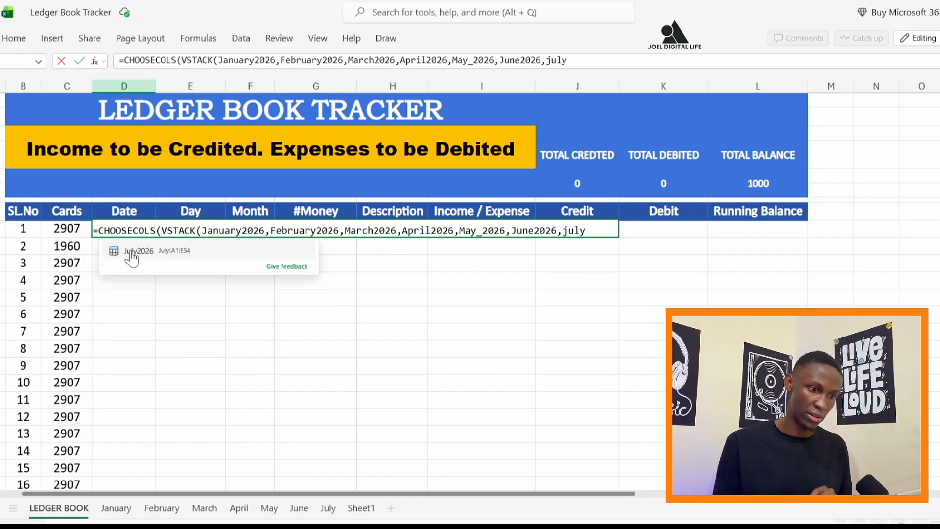
{"action": "left_click", "coordinate": [131, 255]}
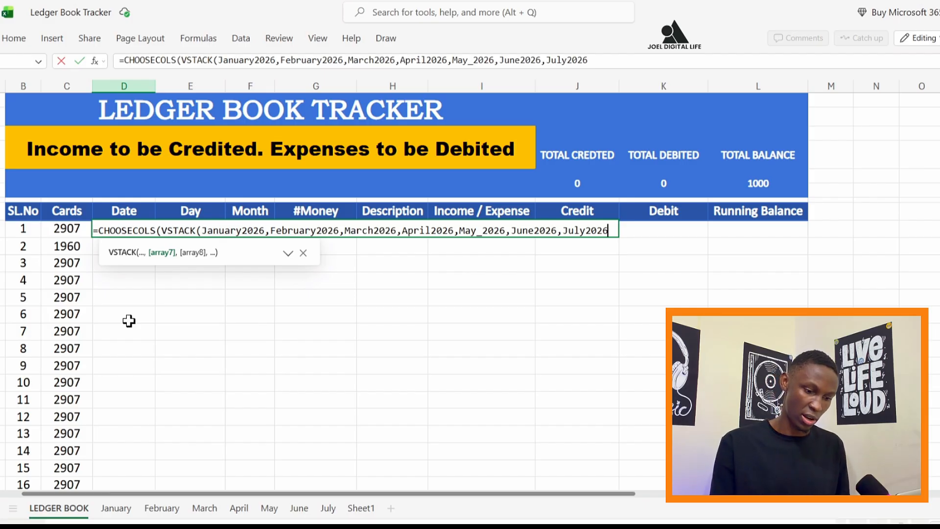
{"action": "type", "text": "),"}
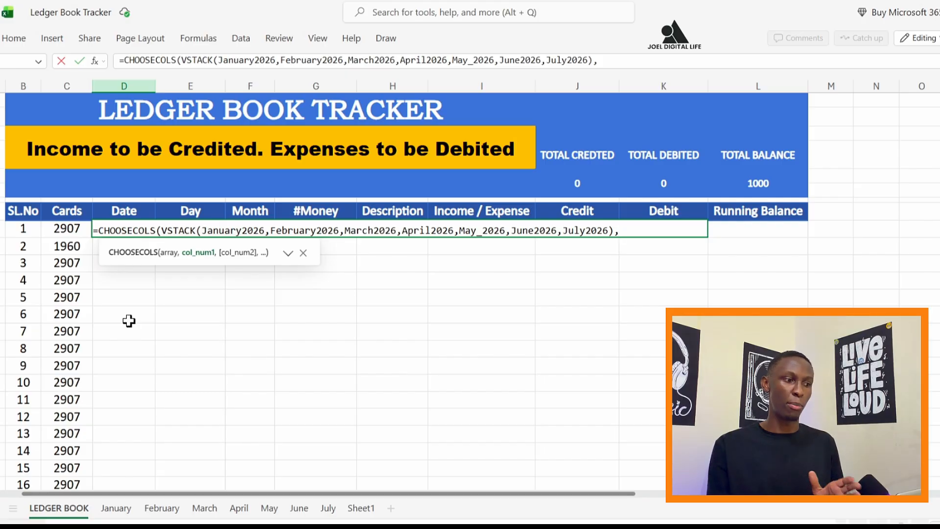
Examine the January to May sheets for the position of the date column, and return to the LEDGER BOOK sheet
{"action": "left_click", "coordinate": [119, 507]}
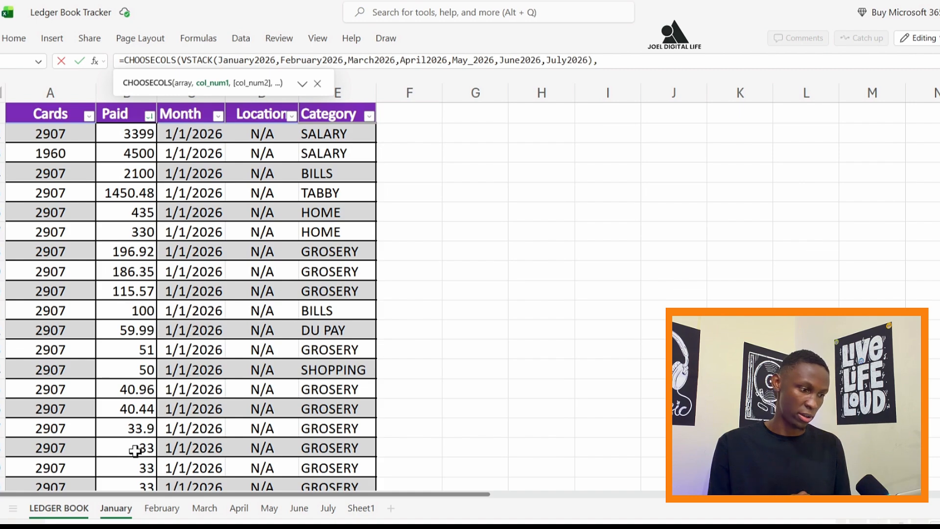
{"action": "left_click", "coordinate": [161, 509]}
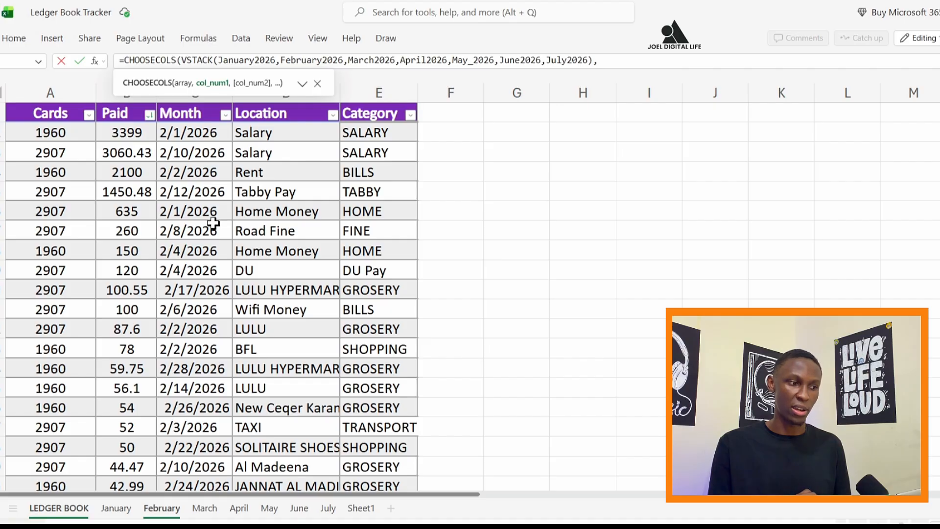
{"action": "left_click", "coordinate": [204, 507]}
{"action": "left_click", "coordinate": [238, 507]}
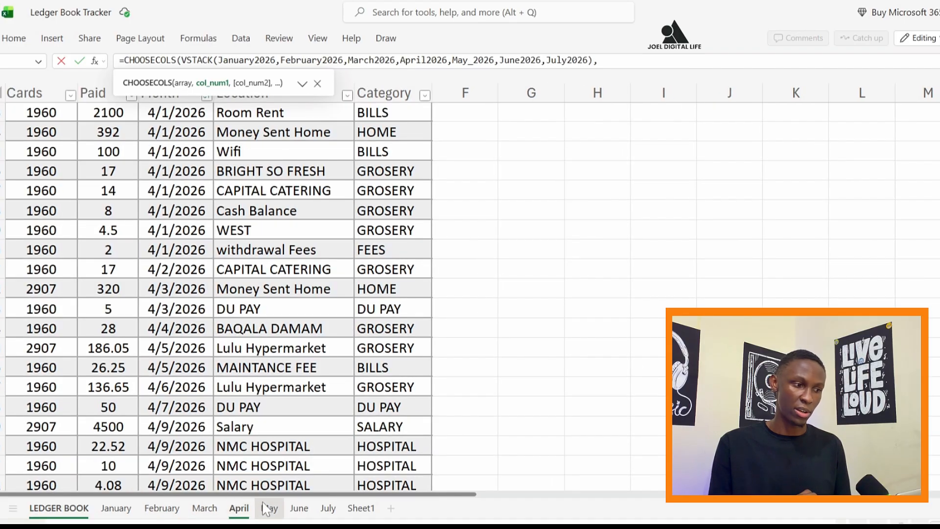
{"action": "scroll", "coordinate": [189, 273], "scroll_direction": "up", "scroll_amount": 2}
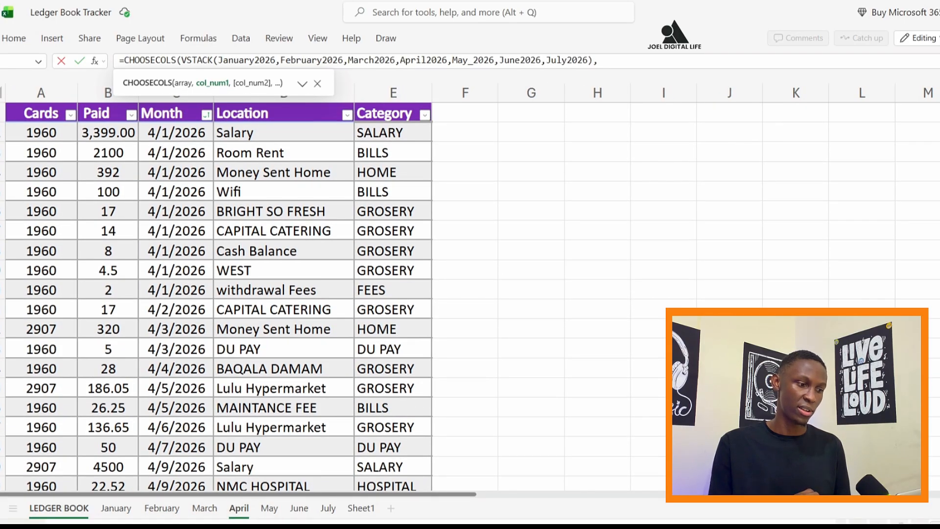
{"action": "left_click", "coordinate": [269, 508]}
{"action": "scroll", "coordinate": [235, 374], "scroll_direction": "up", "scroll_amount": 3}
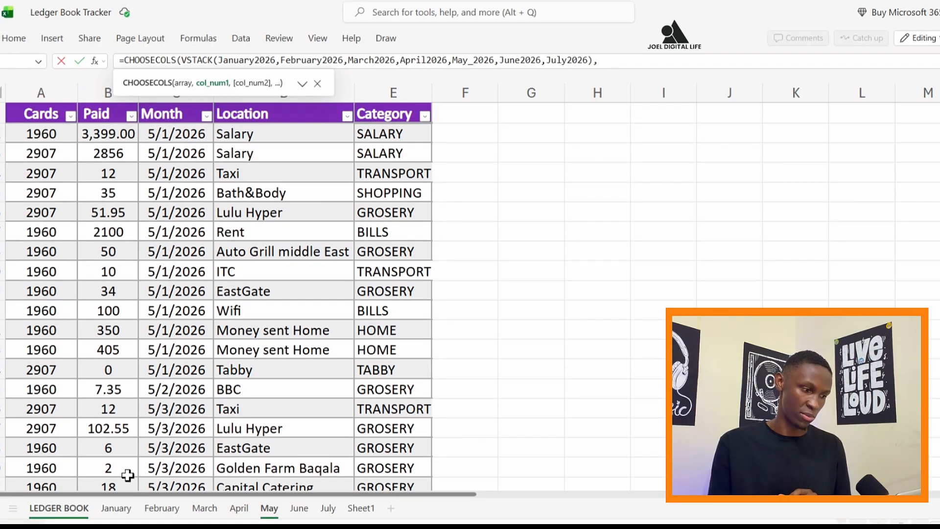
{"action": "left_click", "coordinate": [58, 508]}
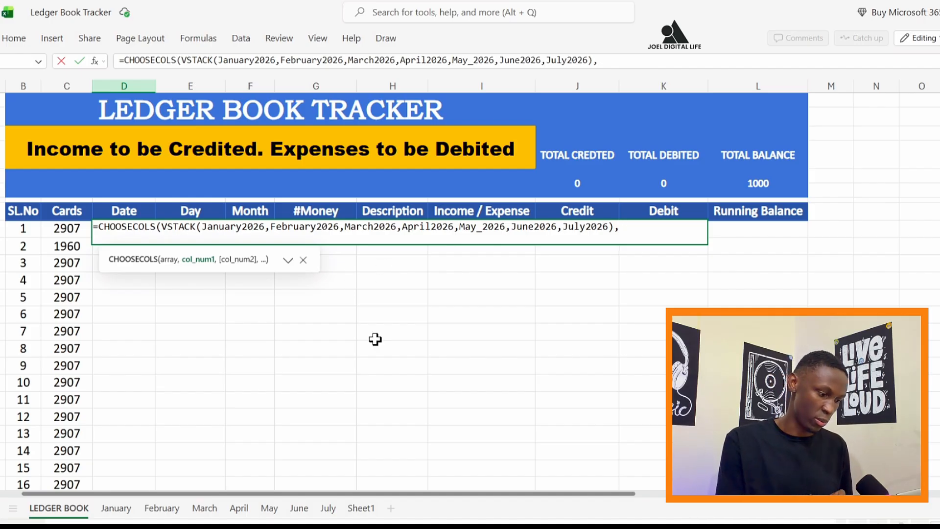
Complete the Date formula with column number 3, and check the dates down the ledger
{"action": "type", "text": ")"}
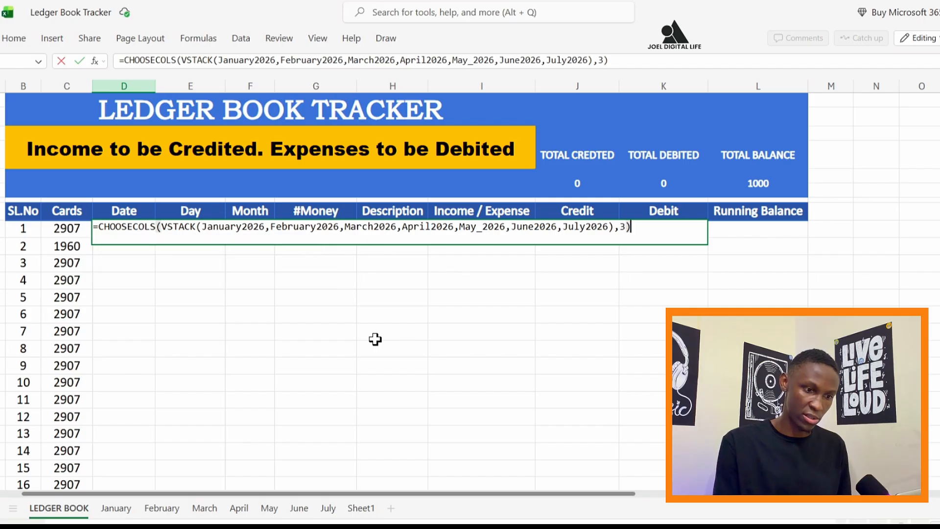
{"action": "key", "text": "Return"}
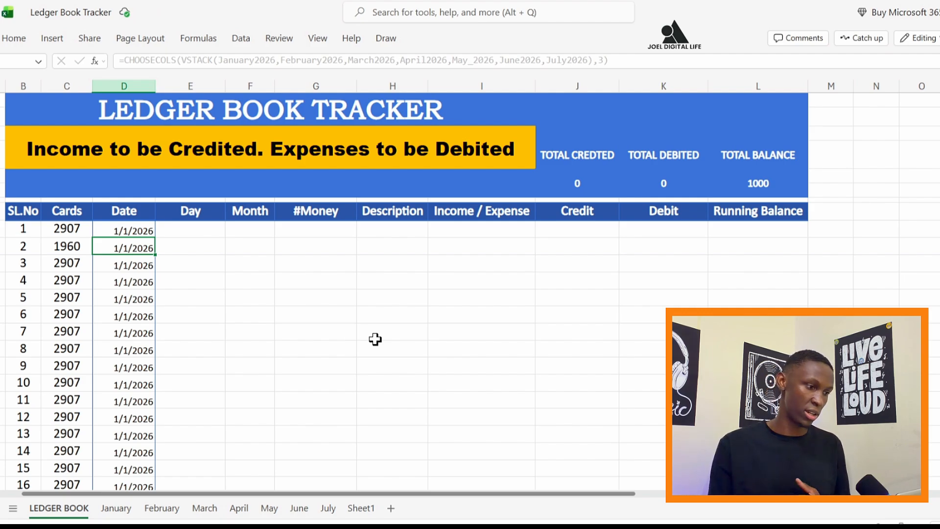
{"action": "scroll", "coordinate": [147, 387], "scroll_direction": "down", "scroll_amount": 20}
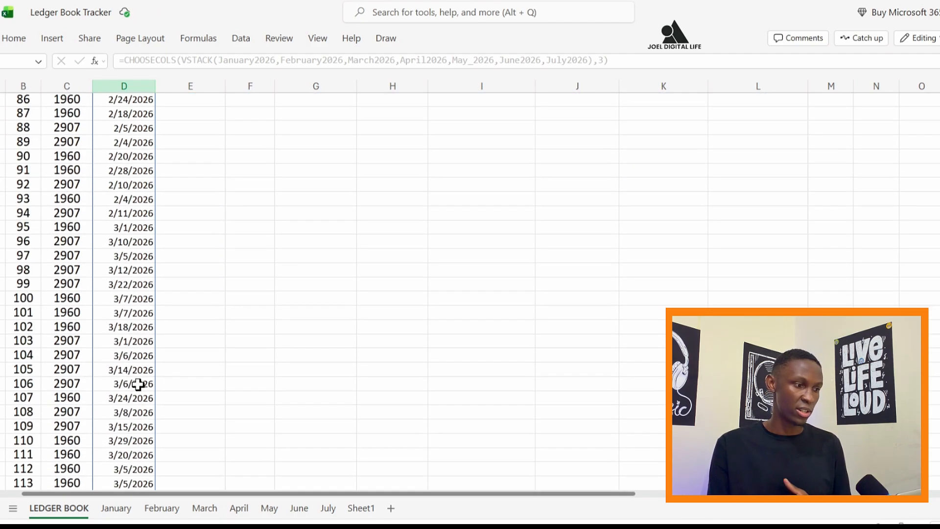
{"action": "scroll", "coordinate": [138, 385], "scroll_direction": "down", "scroll_amount": 8}
{"action": "scroll", "coordinate": [138, 384], "scroll_direction": "down", "scroll_amount": 8}
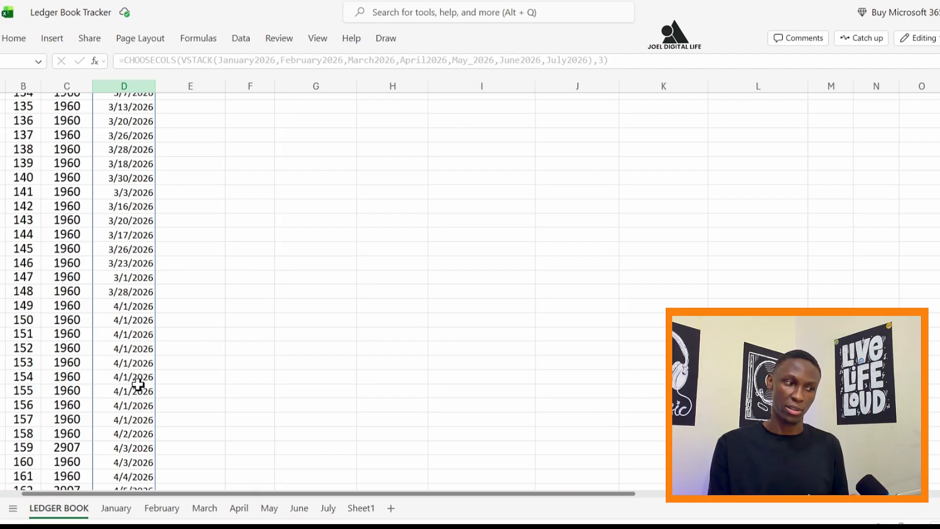
{"action": "scroll", "coordinate": [138, 385], "scroll_direction": "up", "scroll_amount": 20}
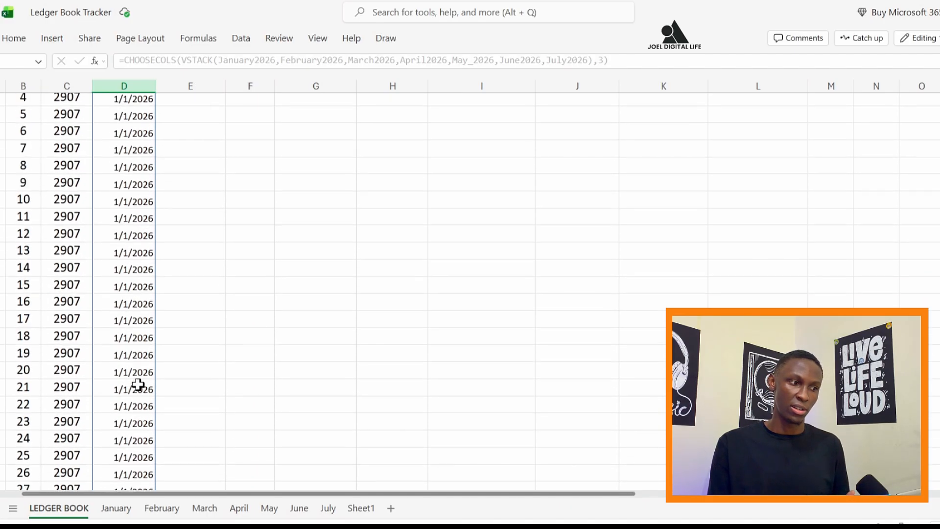
{"action": "scroll", "coordinate": [138, 384], "scroll_direction": "up", "scroll_amount": 4}
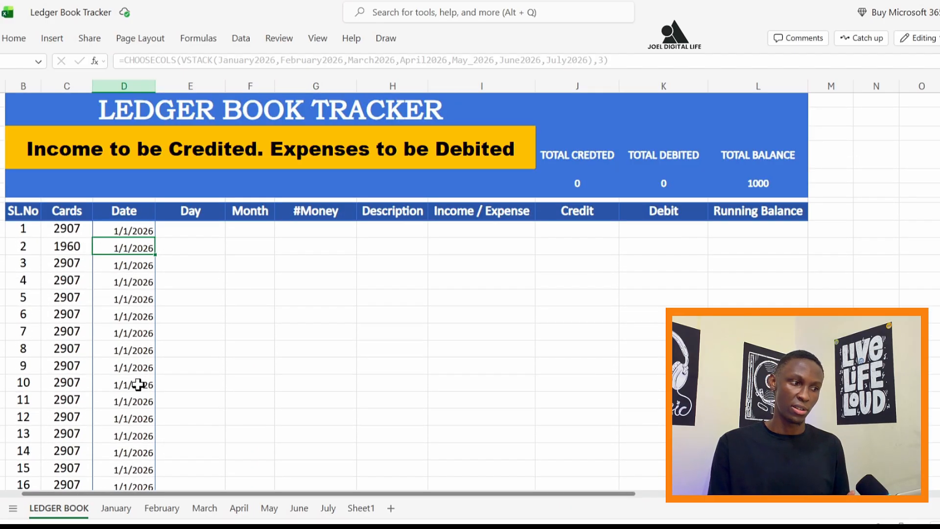
{"action": "left_click", "coordinate": [189, 255]}
{"action": "left_click", "coordinate": [190, 228]}
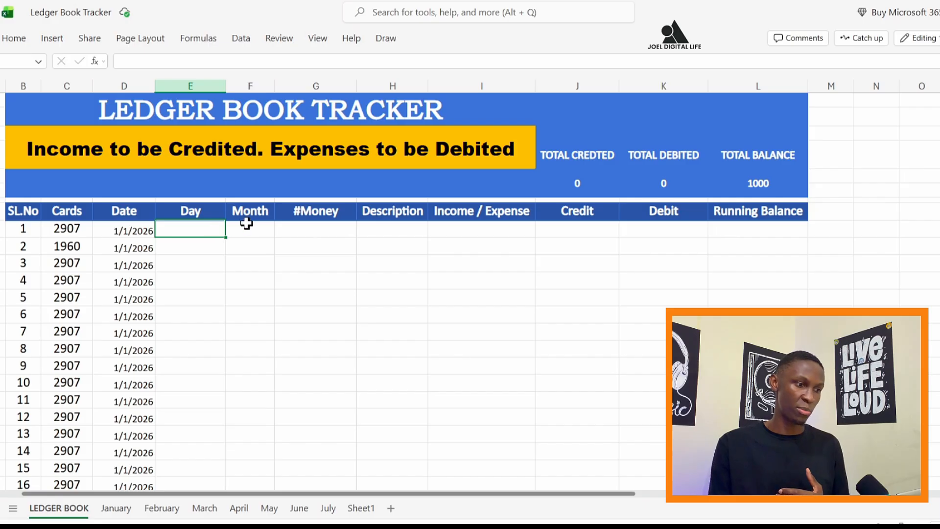
{"action": "left_click", "coordinate": [201, 214]}
{"action": "left_click", "coordinate": [245, 210]}
{"action": "left_click", "coordinate": [195, 211]}
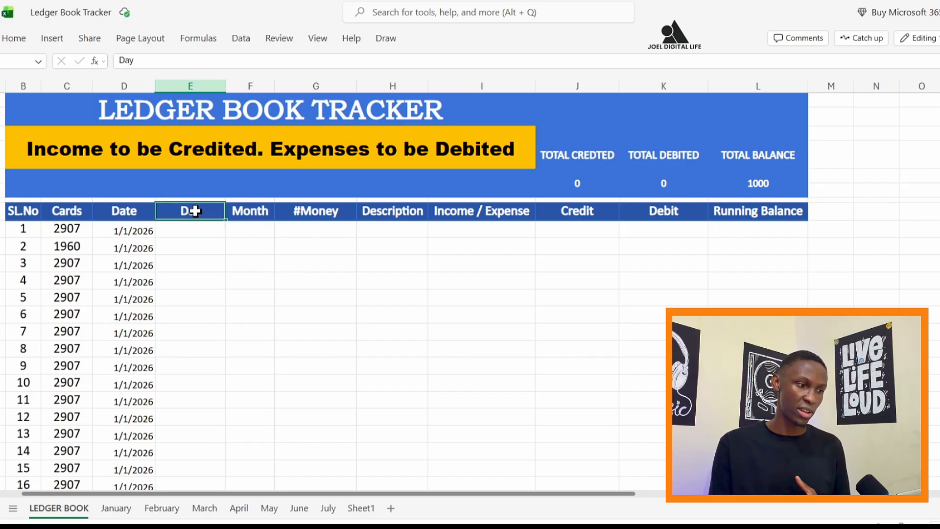
{"action": "left_click", "coordinate": [248, 210]}
{"action": "left_click", "coordinate": [202, 225]}
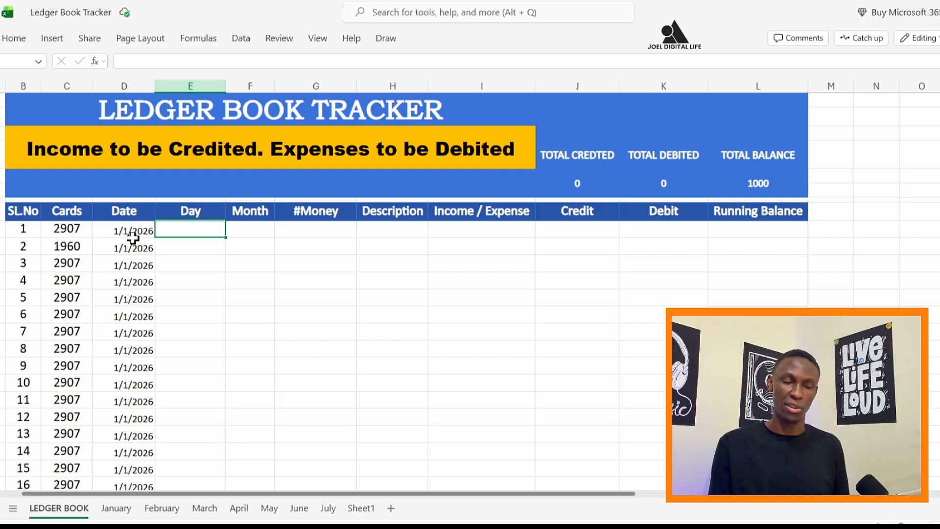
{"action": "left_click", "coordinate": [250, 213]}
{"action": "left_click", "coordinate": [251, 230]}
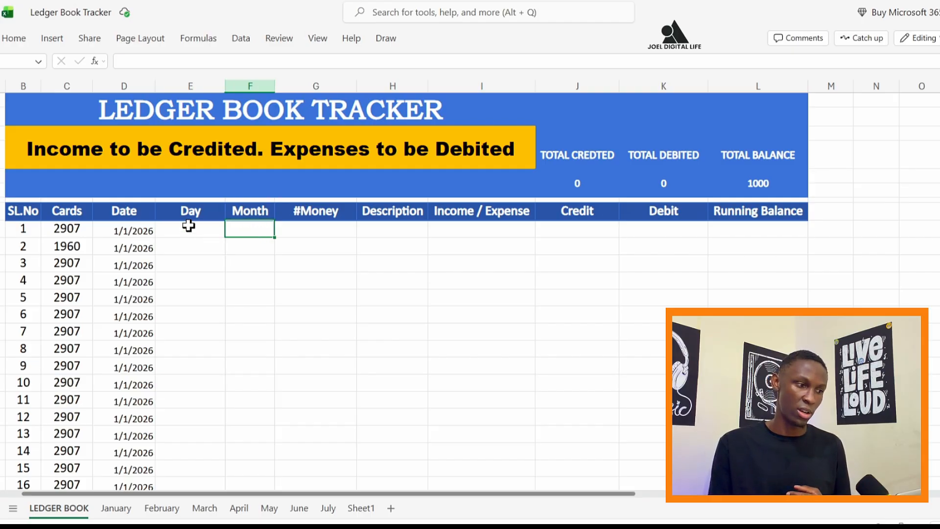
Enter =TEXT(D9,"DDDD") in the first Day cell to derive the full weekday name from the date
{"action": "left_click", "coordinate": [190, 225]}
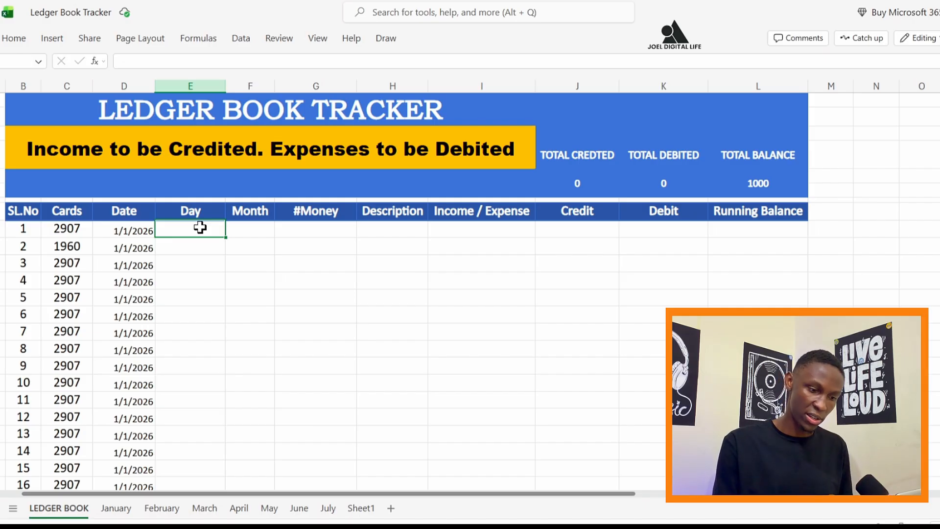
{"action": "type", "text": "="}
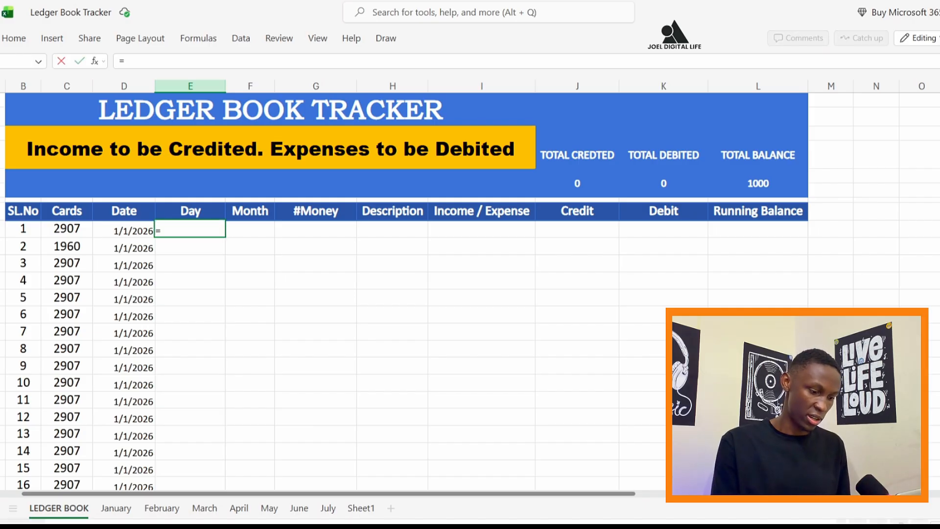
{"action": "type", "text": "tex"}
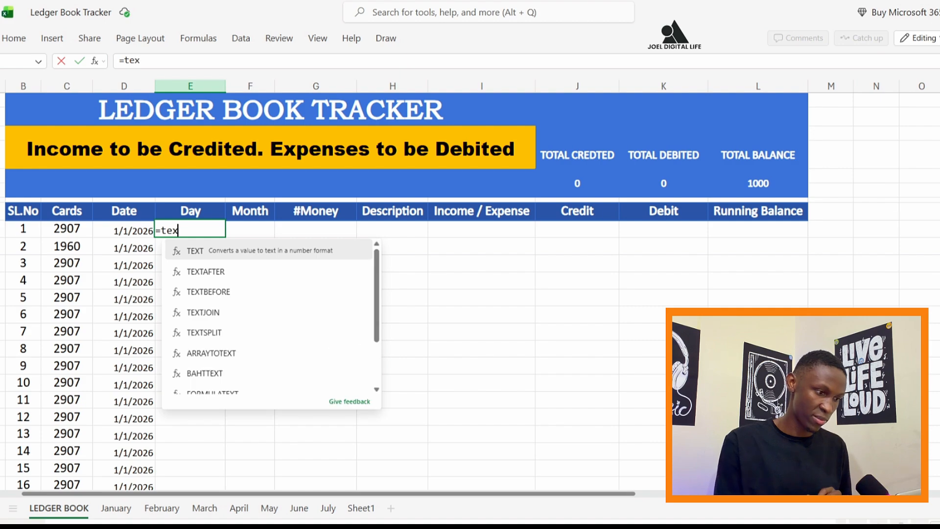
{"action": "key", "text": "Tab"}
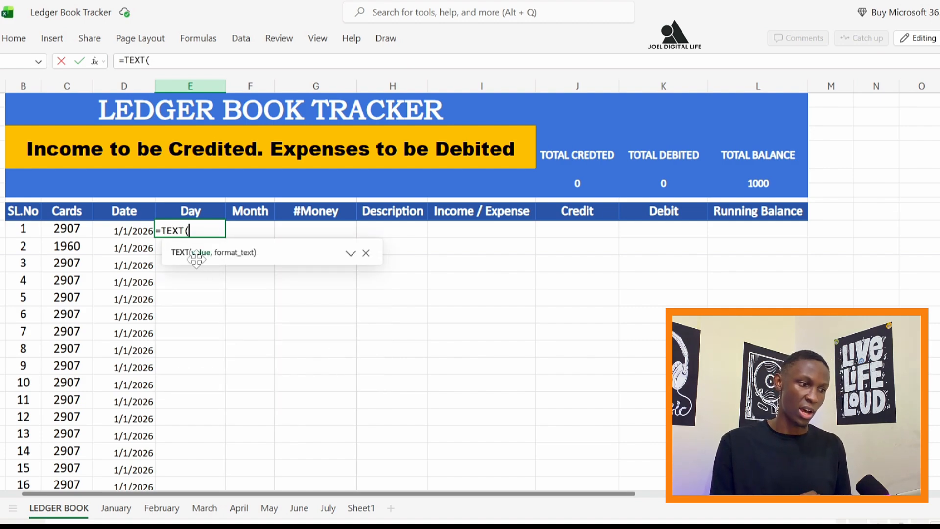
{"action": "left_click", "coordinate": [128, 232]}
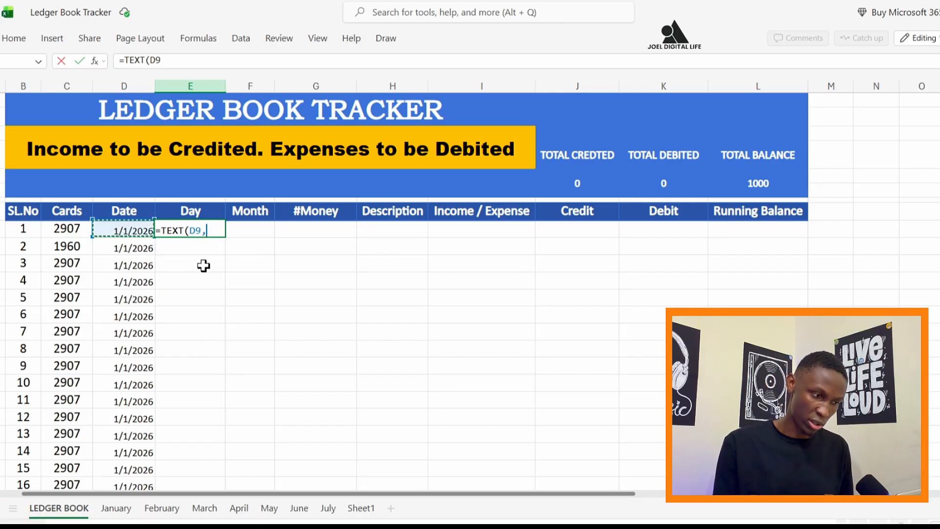
{"action": "type", "text": ","}
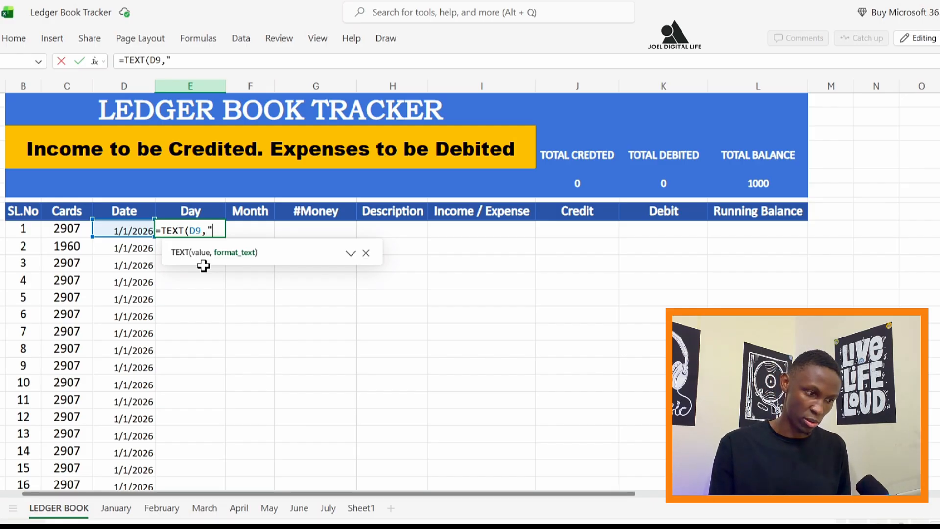
{"action": "type", "text": "\"DD"}
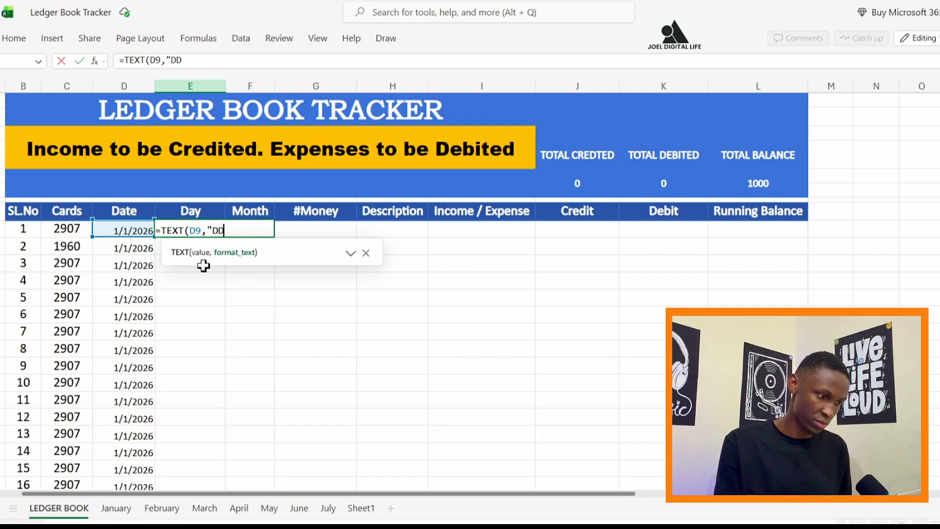
{"action": "type", "text": "DD"}
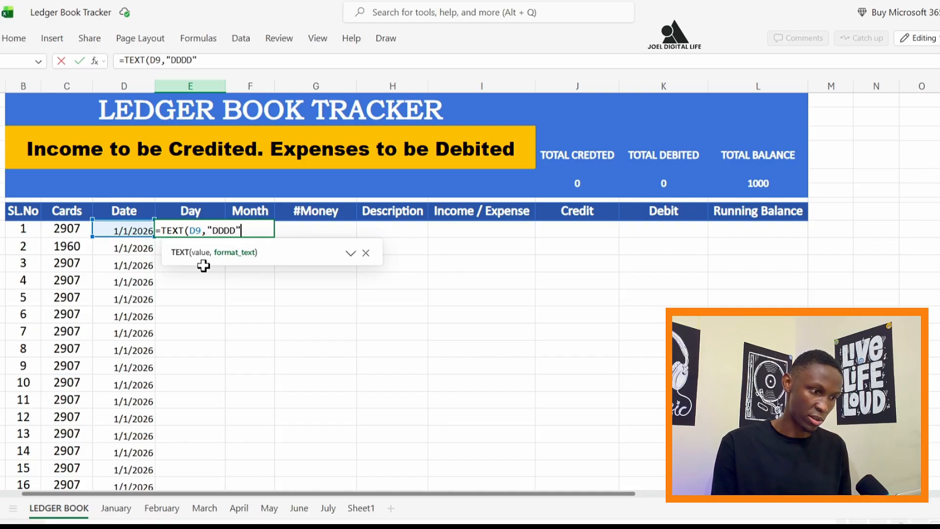
{"action": "type", "text": "\")"}
{"action": "key", "text": "Return"}
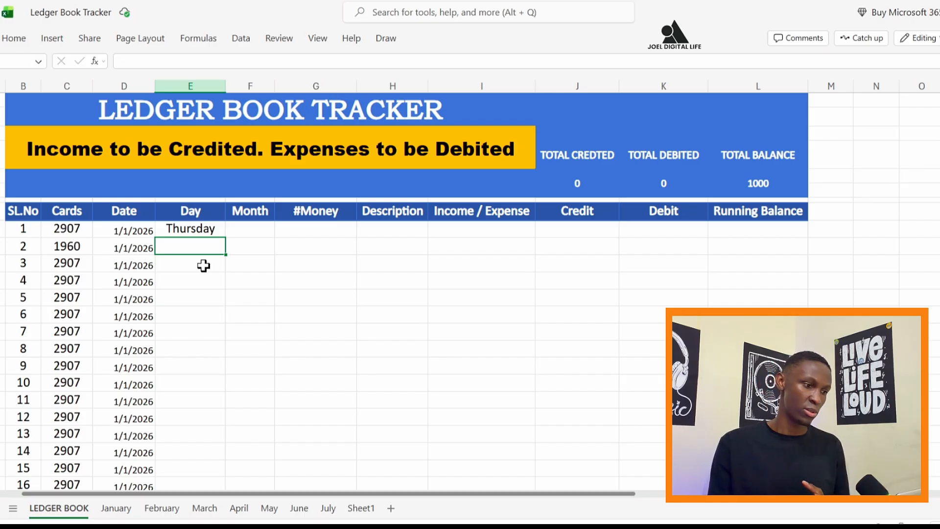
Fill the Day formula down the ledger rows, and check the weekdays against the dates
{"action": "left_click", "coordinate": [210, 229]}
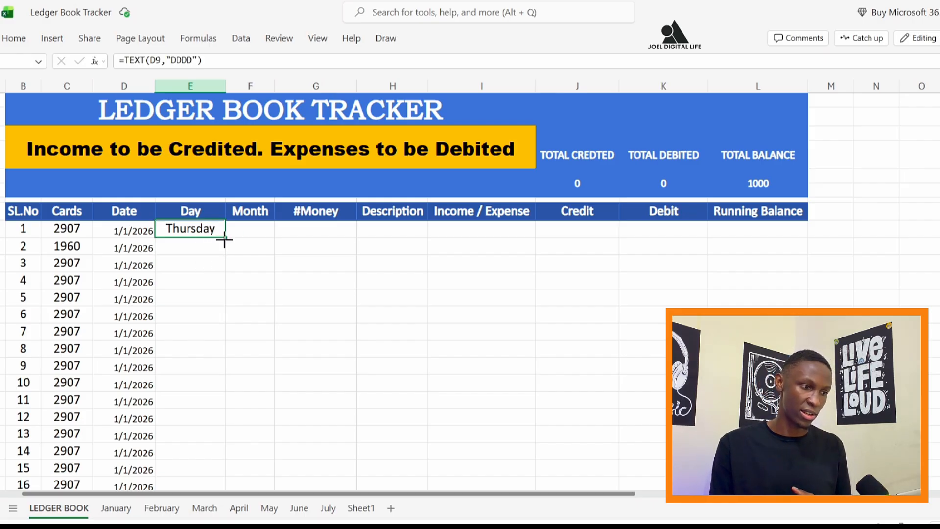
{"action": "double_click", "coordinate": [224, 238]}
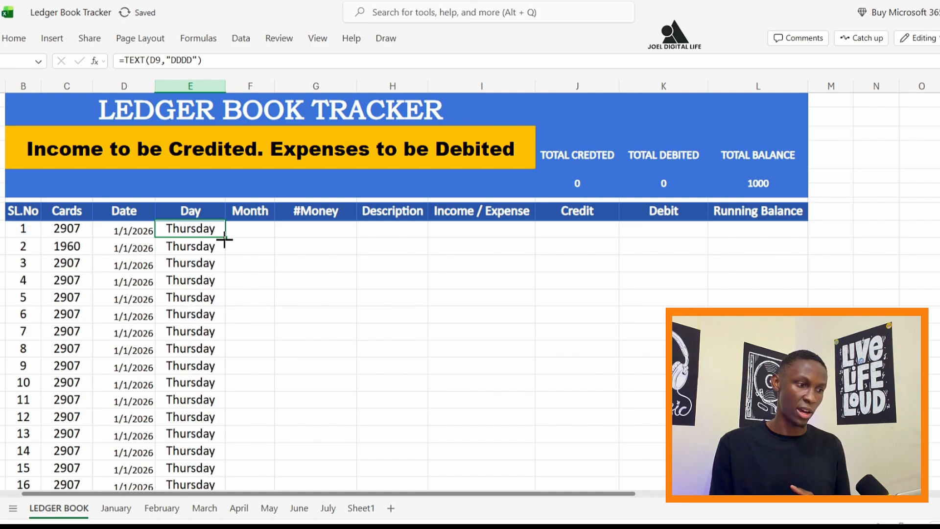
{"action": "scroll", "coordinate": [214, 354], "scroll_direction": "down", "scroll_amount": 15}
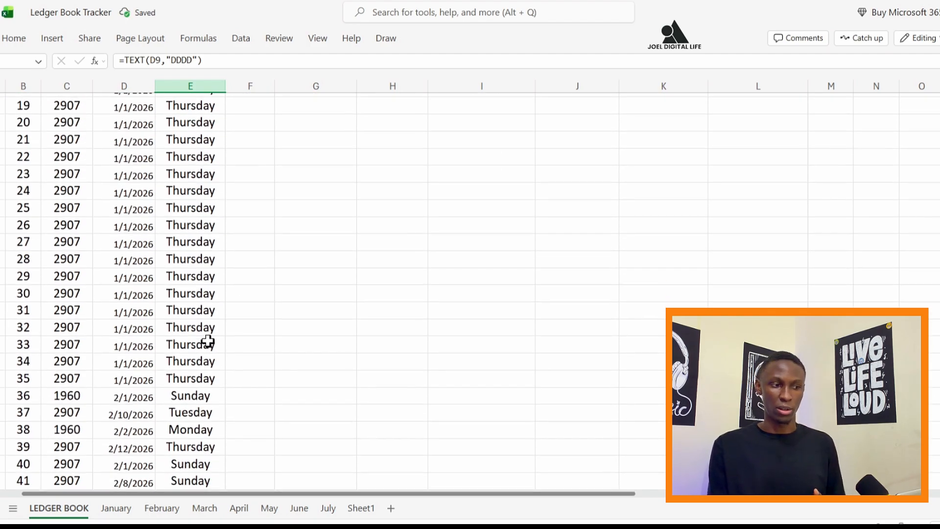
{"action": "scroll", "coordinate": [210, 339], "scroll_direction": "down", "scroll_amount": 20}
{"action": "scroll", "coordinate": [209, 340], "scroll_direction": "up", "scroll_amount": 20}
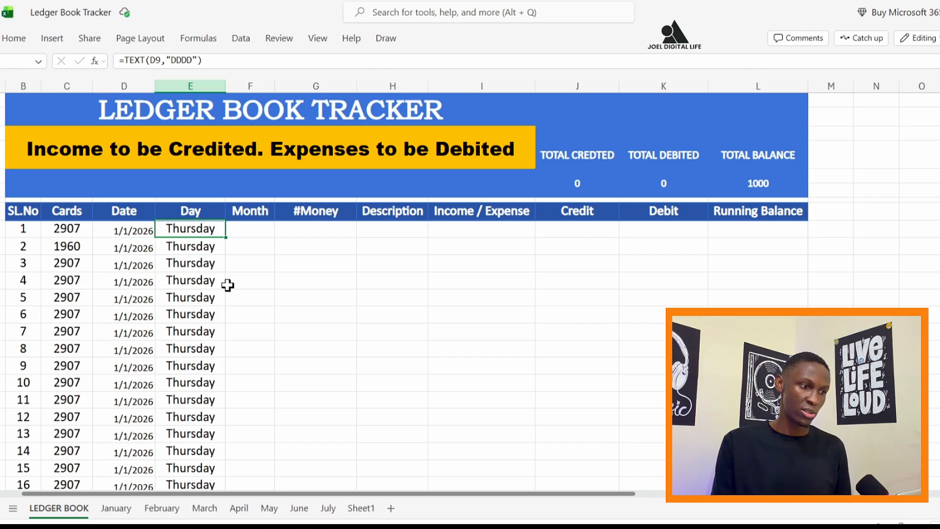
Enter =TEXT(D9,"MMM") in the first Month cell to derive the abbreviated month name from the date
{"action": "left_click", "coordinate": [254, 231]}
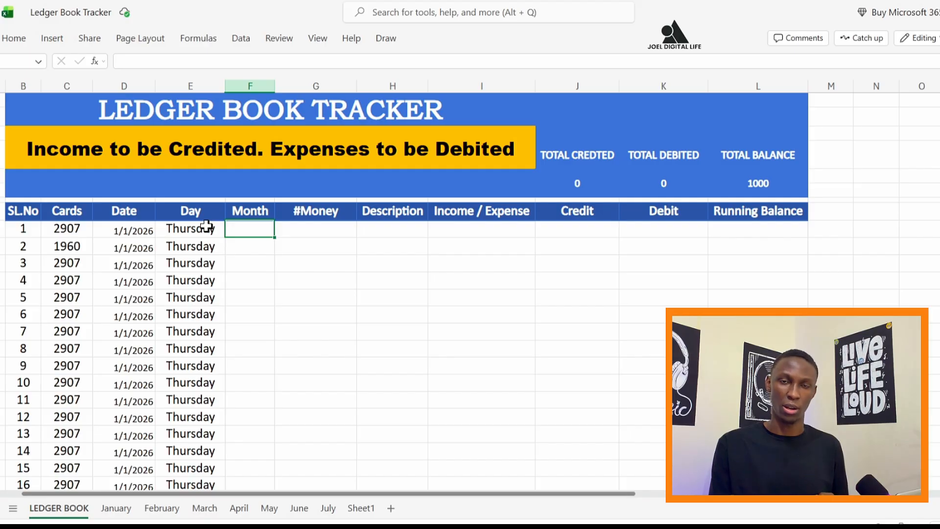
{"action": "type", "text": "="}
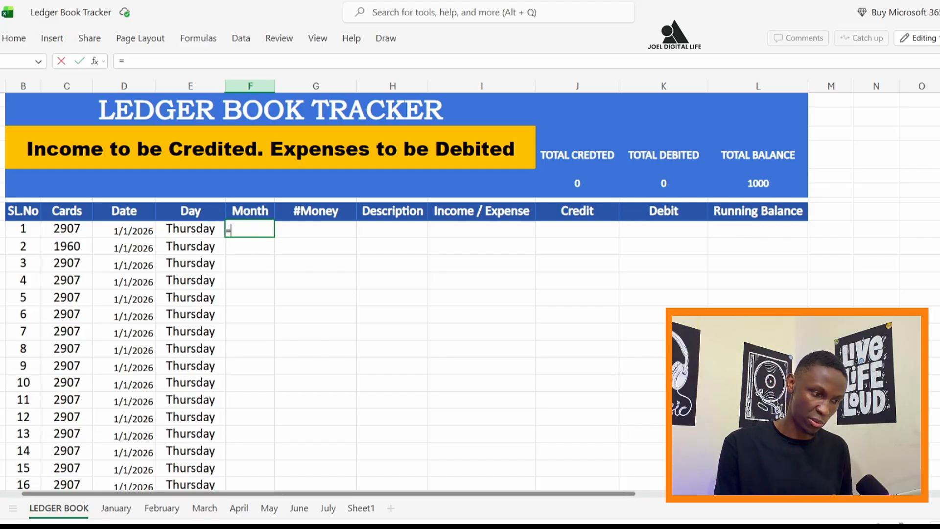
{"action": "type", "text": "tex"}
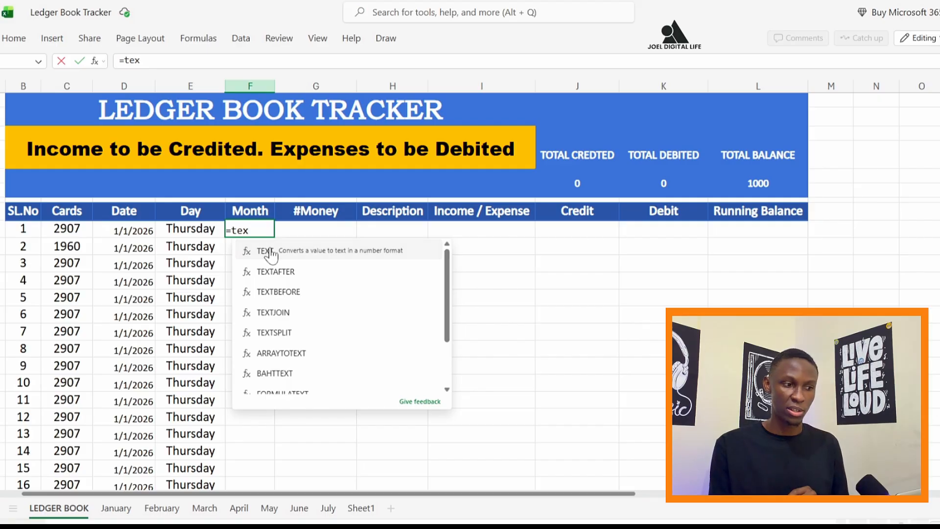
{"action": "key", "text": "Tab"}
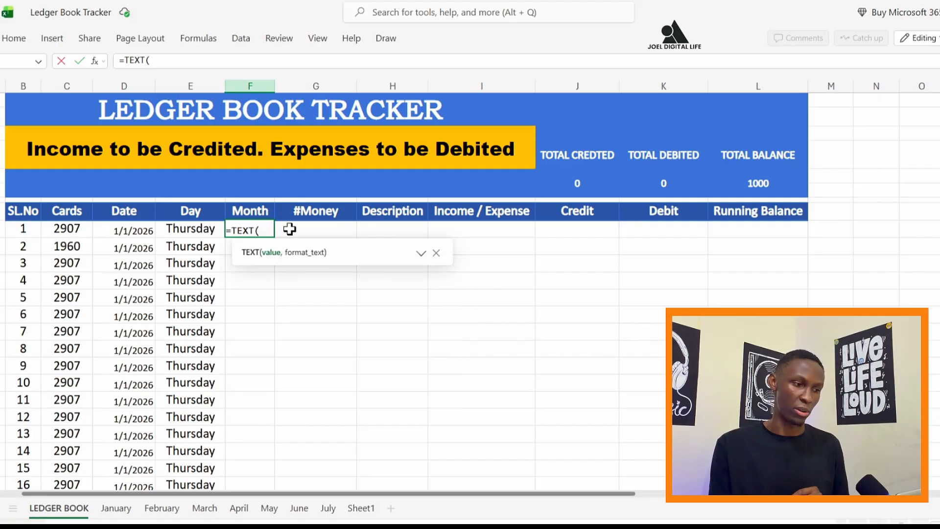
{"action": "left_click", "coordinate": [138, 233]}
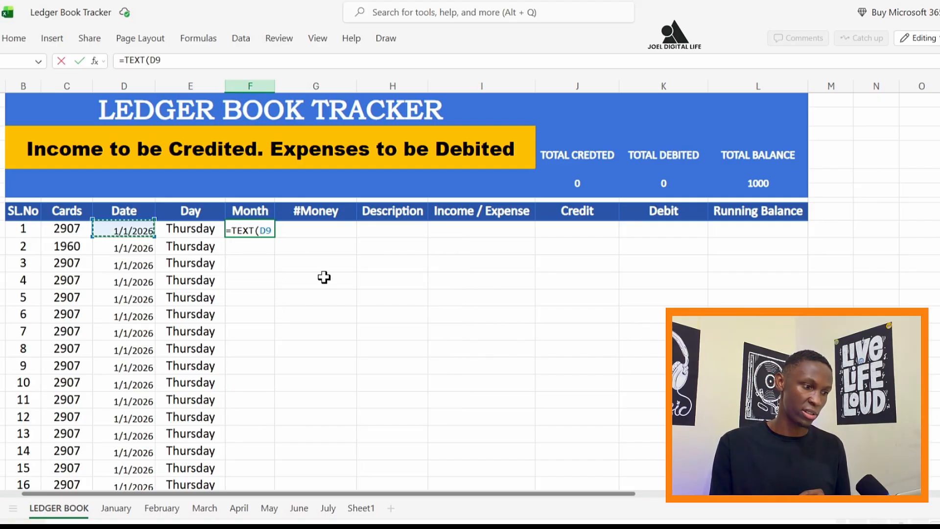
{"action": "type", "text": ",\"MMM"}
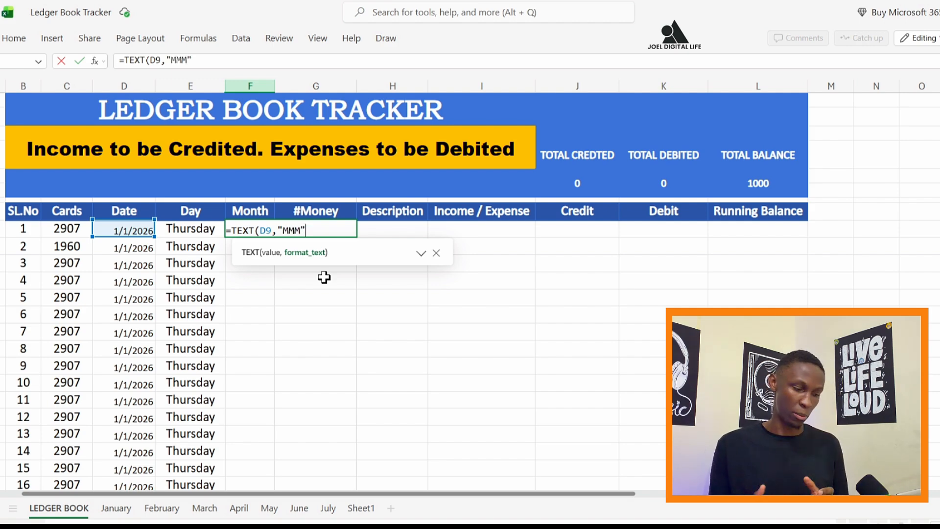
{"action": "type", "text": ")"}
{"action": "key", "text": "Return"}
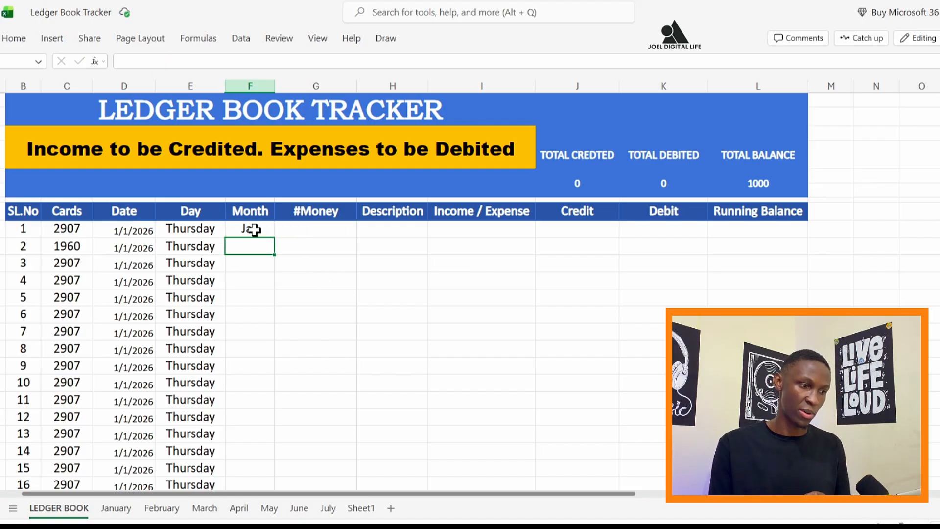
Fill the Month formula down the ledger rows, and check the month names against the dates
{"action": "left_click", "coordinate": [252, 229]}
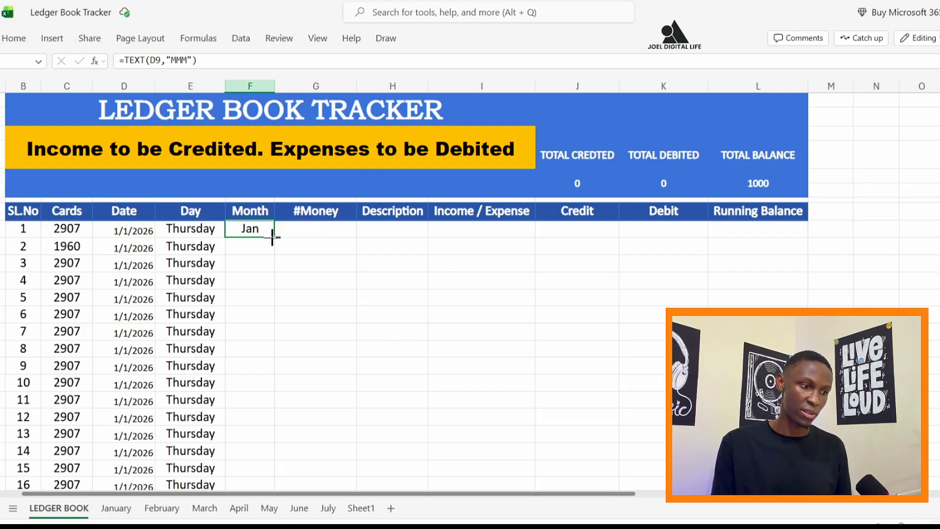
{"action": "double_click", "coordinate": [273, 237]}
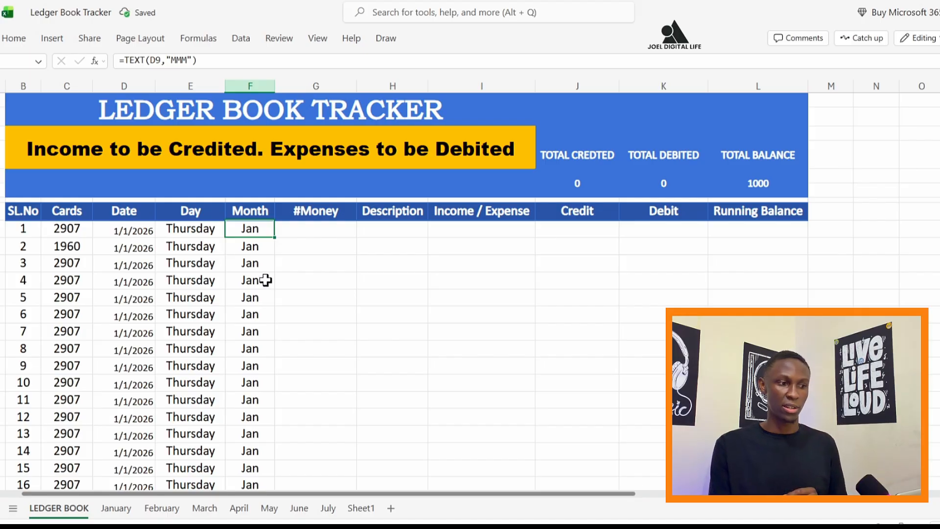
{"action": "scroll", "coordinate": [264, 326], "scroll_direction": "down", "scroll_amount": 7}
{"action": "scroll", "coordinate": [265, 326], "scroll_direction": "down", "scroll_amount": 20}
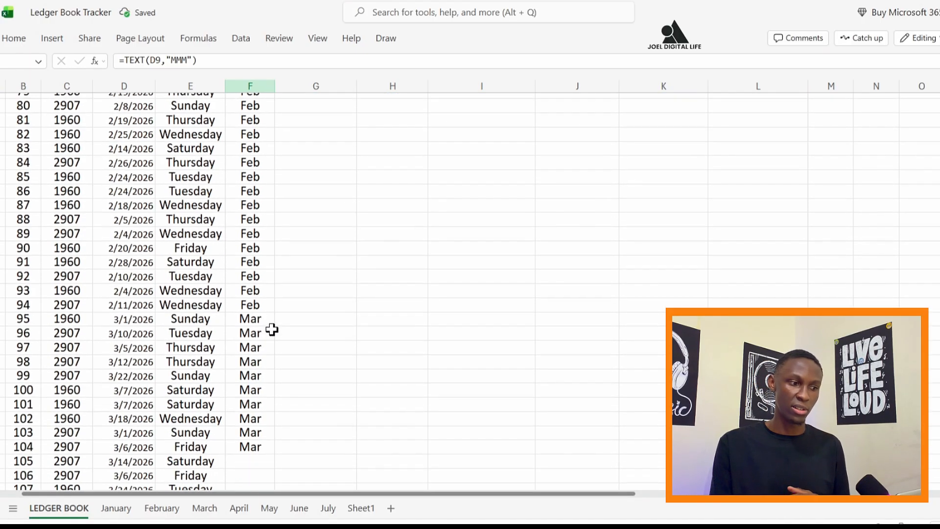
{"action": "scroll", "coordinate": [265, 320], "scroll_direction": "up", "scroll_amount": 6}
{"action": "scroll", "coordinate": [264, 320], "scroll_direction": "up", "scroll_amount": 20}
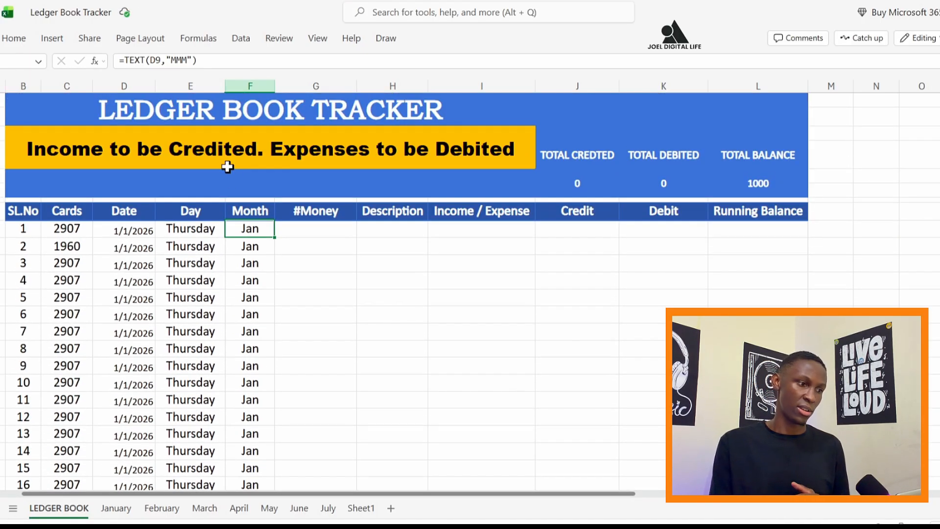
Examine the January, February and March sheets for the position of the Paid column, and return to the LEDGER BOOK sheet
{"action": "left_click", "coordinate": [312, 229]}
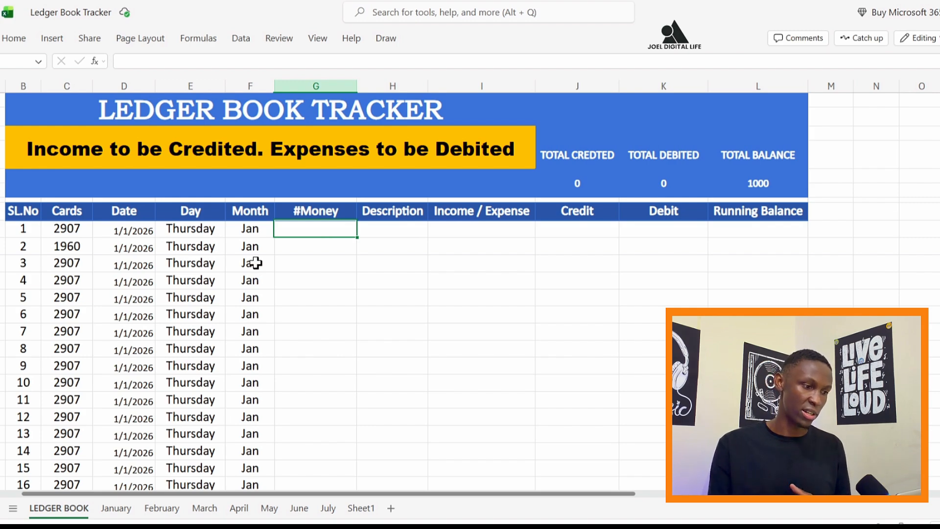
{"action": "left_click", "coordinate": [116, 508]}
{"action": "left_click", "coordinate": [162, 508]}
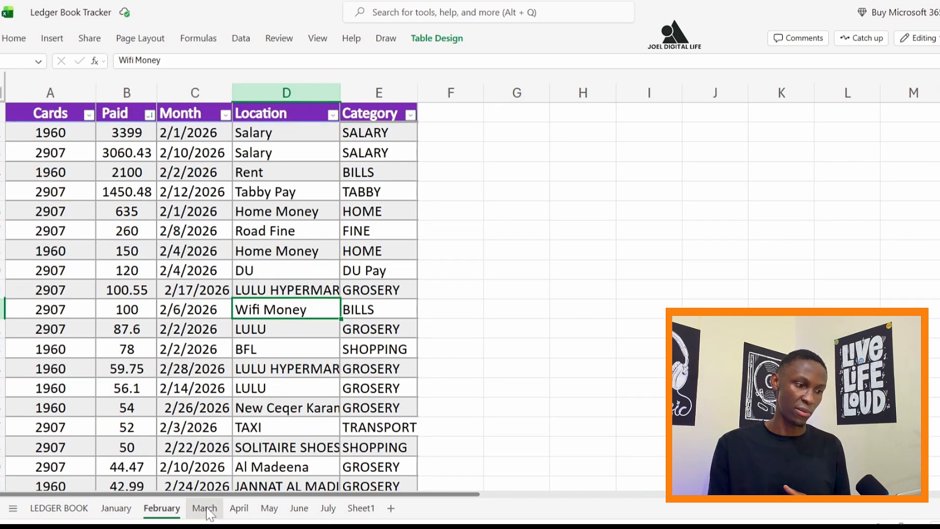
{"action": "left_click", "coordinate": [204, 508]}
{"action": "left_click", "coordinate": [116, 508]}
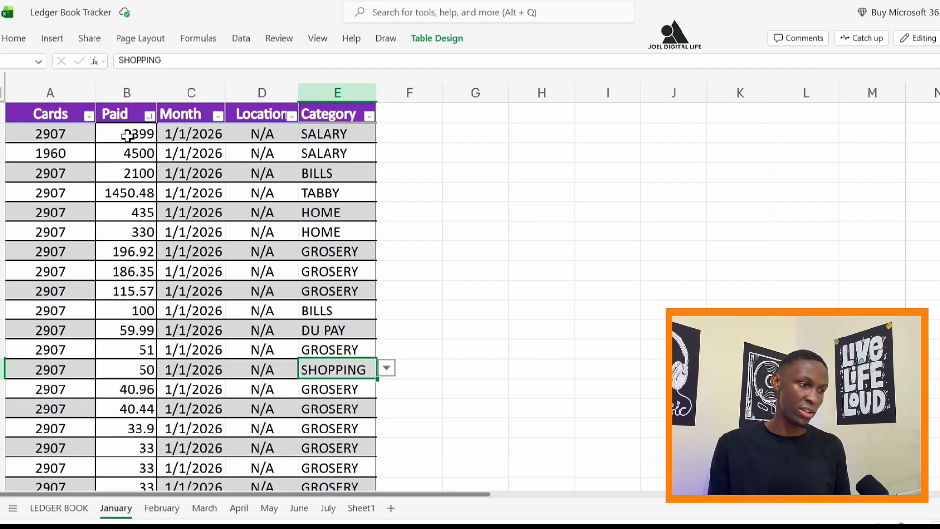
{"action": "left_click_drag", "start_coordinate": [128, 135], "coordinate": [137, 329]}
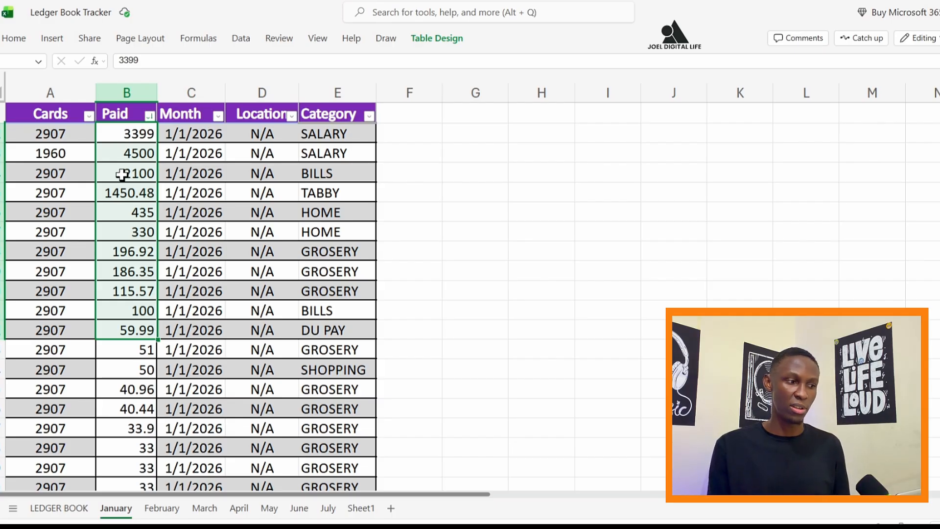
{"action": "left_click", "coordinate": [128, 152]}
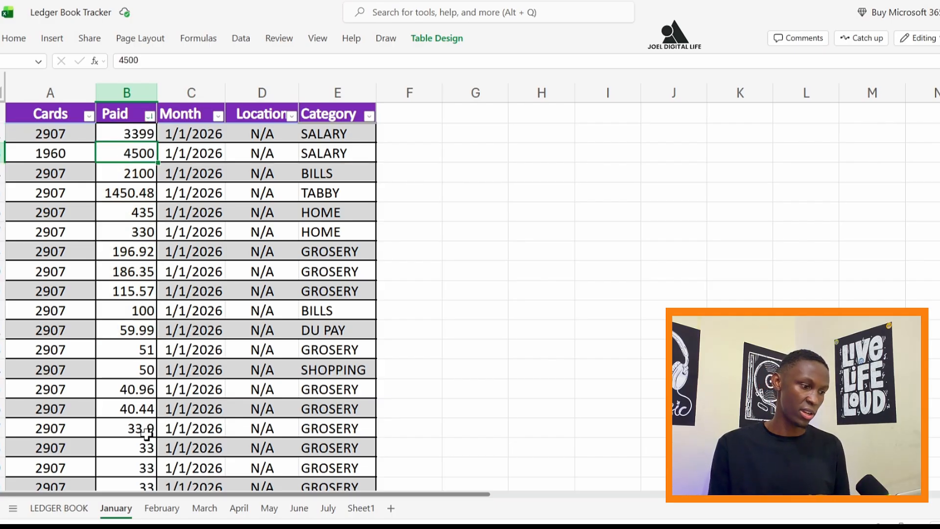
{"action": "left_click", "coordinate": [162, 515]}
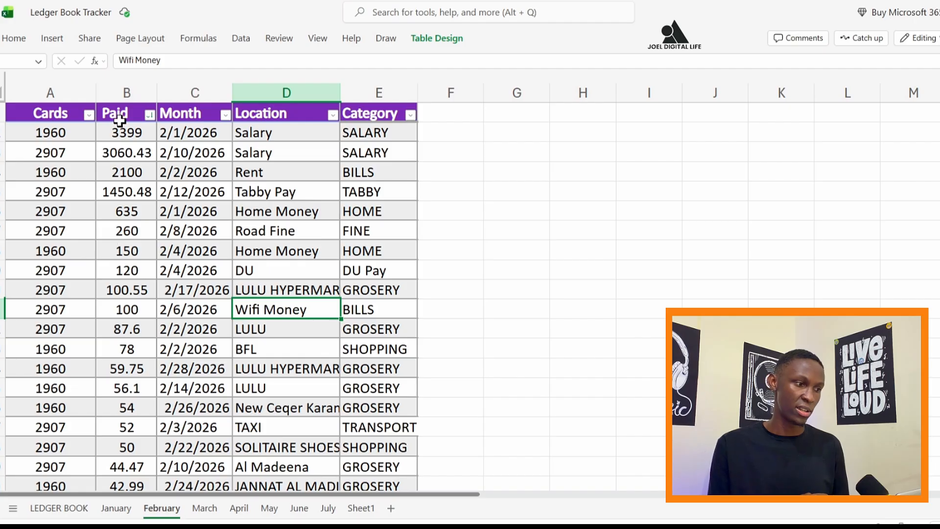
{"action": "left_click_drag", "start_coordinate": [122, 131], "coordinate": [125, 309]}
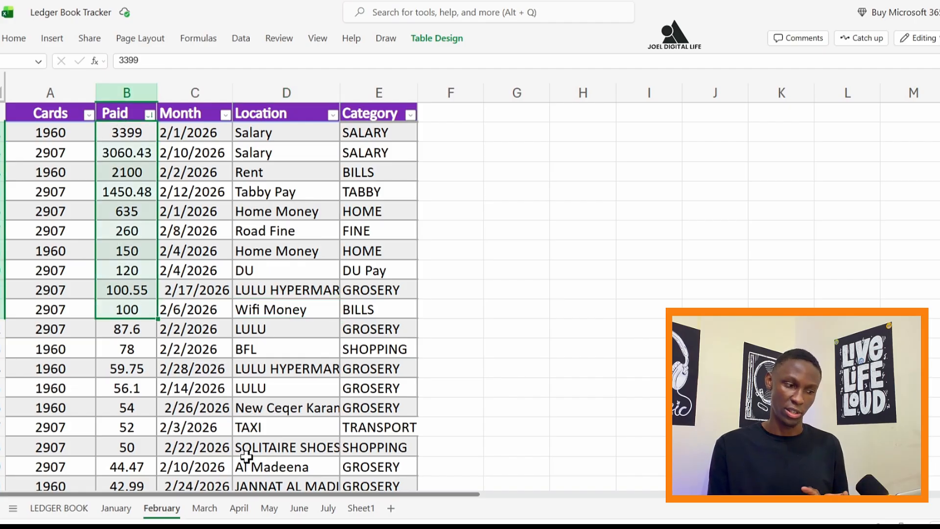
{"action": "left_click", "coordinate": [204, 510]}
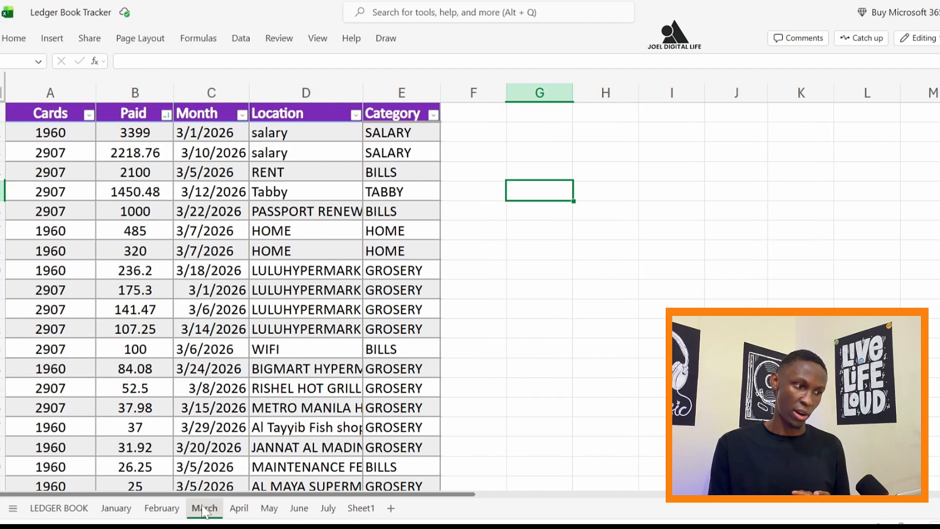
{"action": "left_click", "coordinate": [69, 508]}
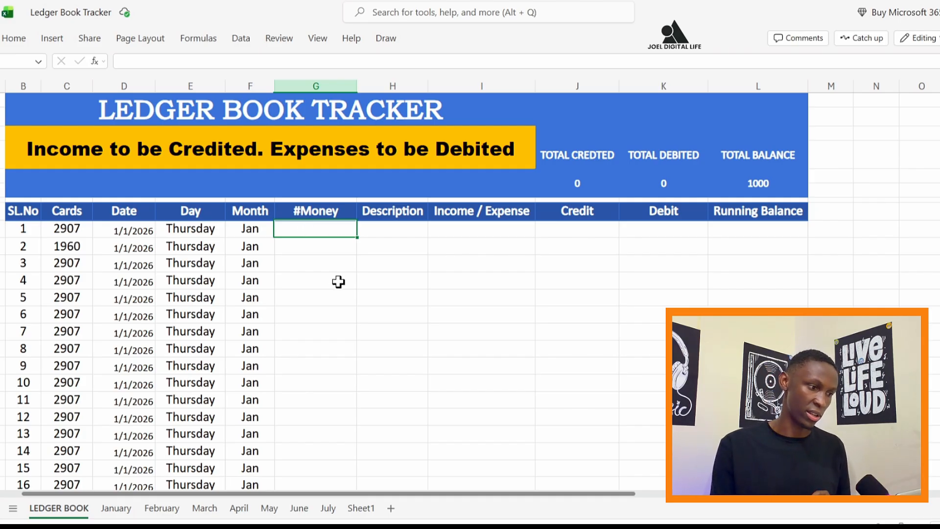
Review the CHOOSECOLS and VSTACK formula in the first Date cell as a model for the #Money column
{"action": "left_click", "coordinate": [129, 235]}
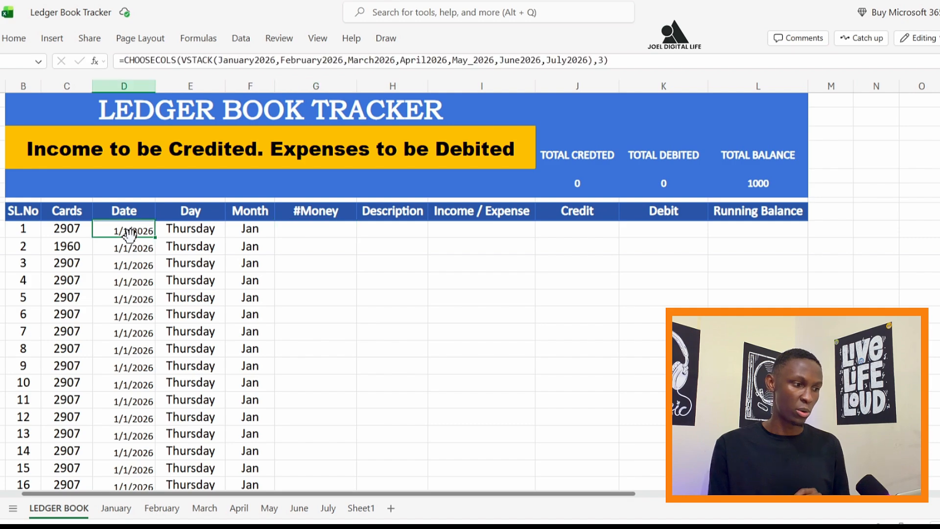
{"action": "double_click", "coordinate": [142, 233]}
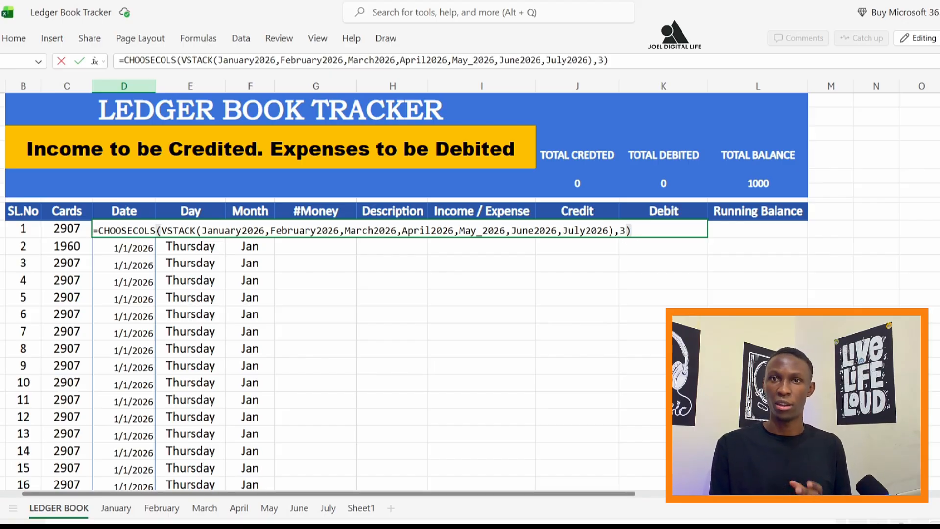
{"action": "left_click", "coordinate": [312, 262]}
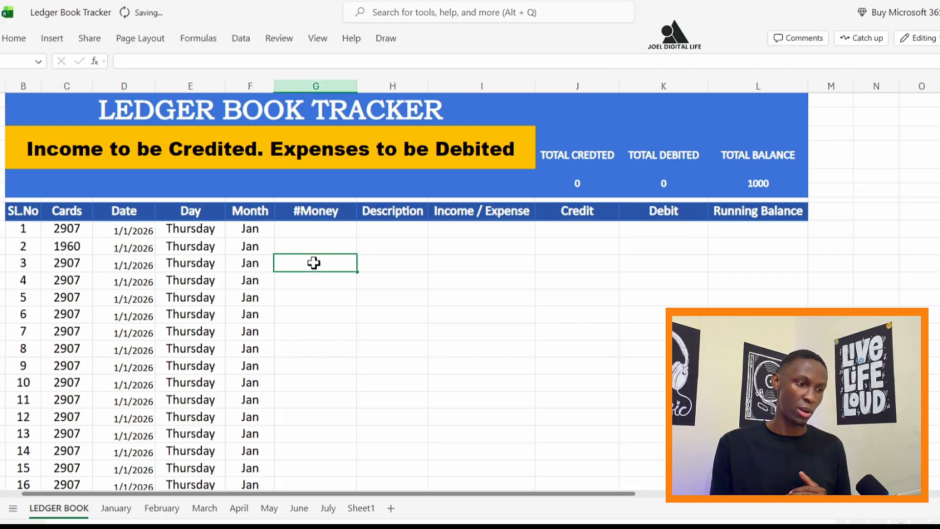
Start a formula in the first #Money cell with CHOOSECOLS and a nested VSTACK
{"action": "left_click", "coordinate": [314, 228]}
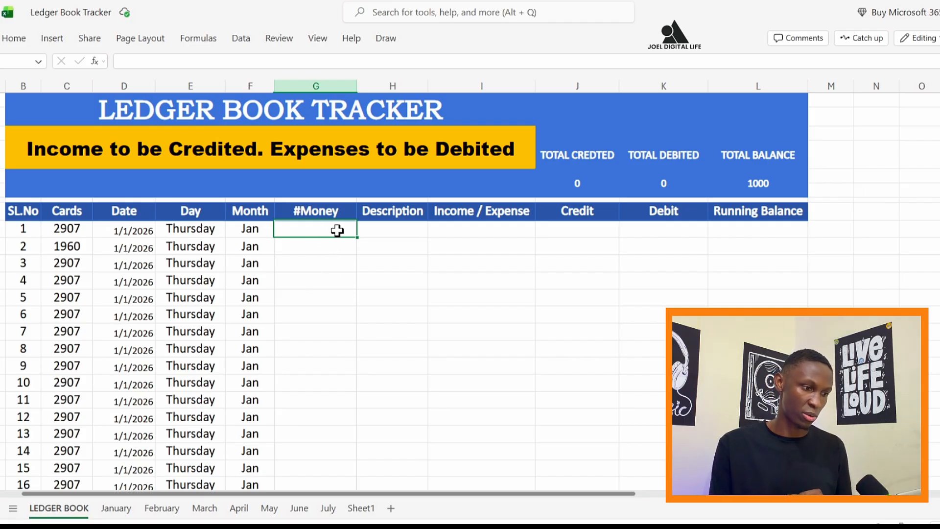
{"action": "type", "text": "="}
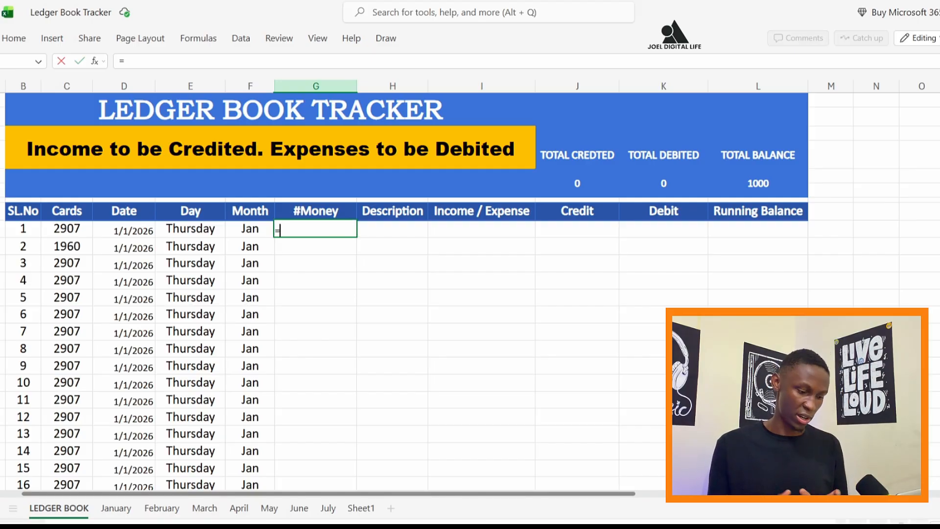
{"action": "type", "text": "cho"}
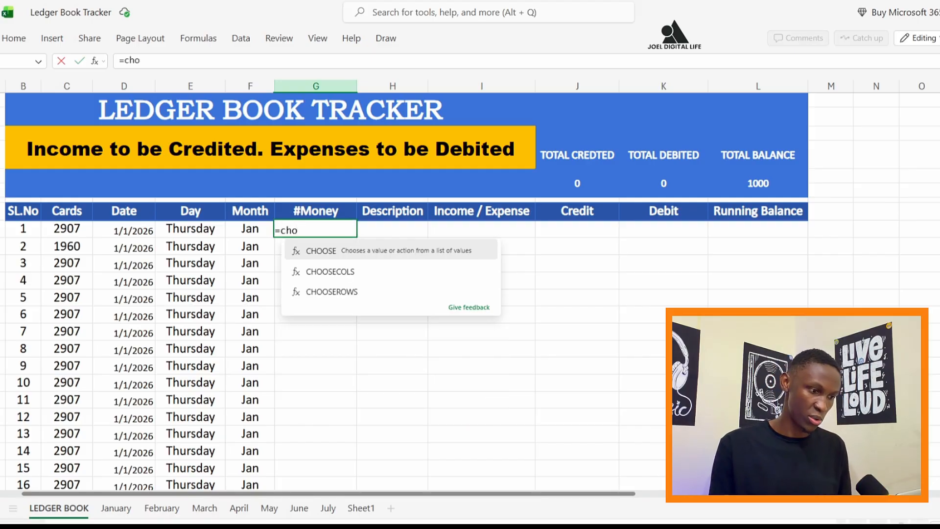
{"action": "left_click", "coordinate": [326, 271]}
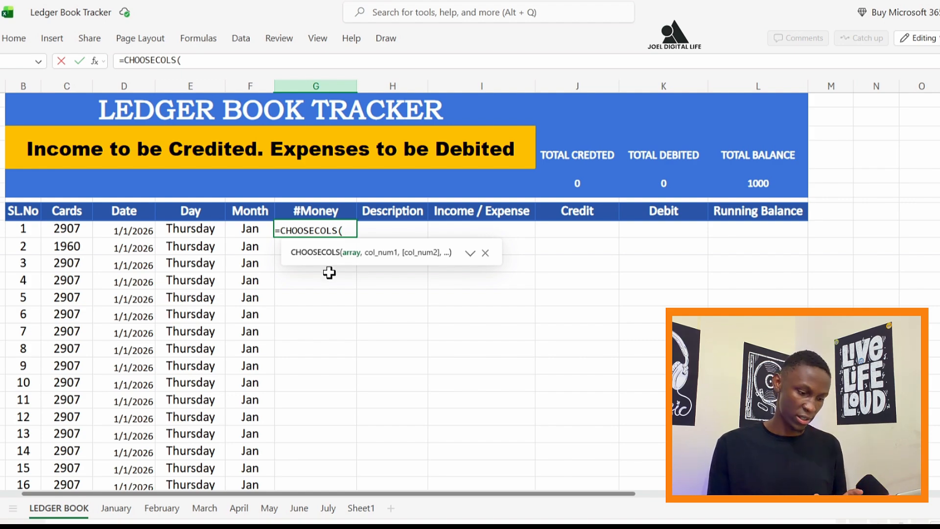
{"action": "type", "text": "v"}
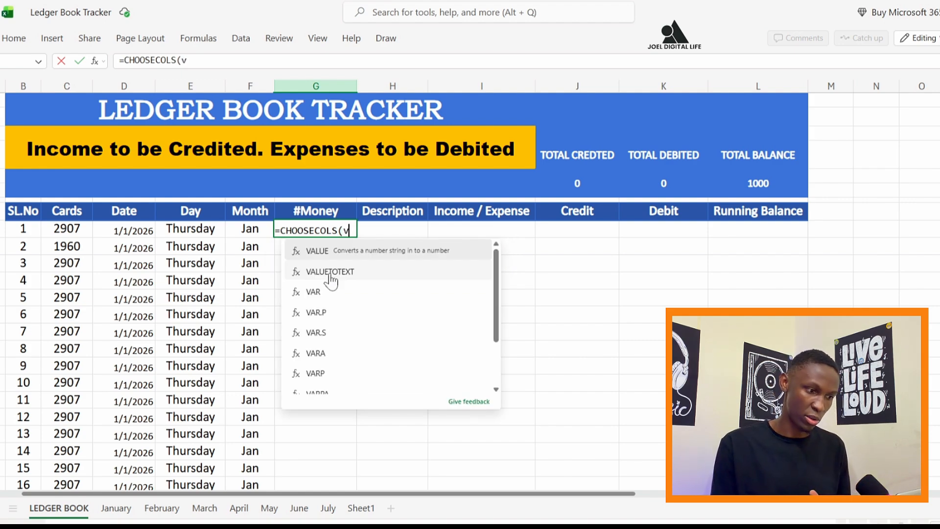
{"action": "type", "text": "s"}
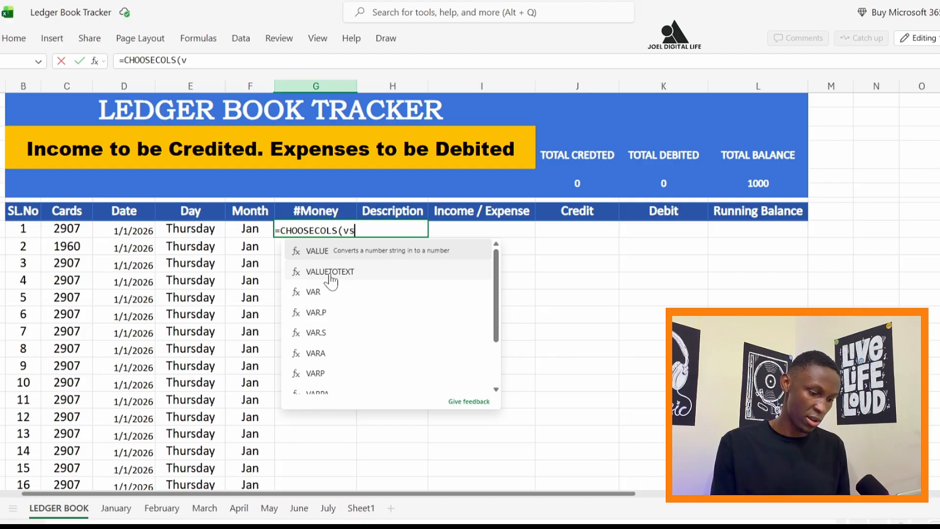
{"action": "left_click", "coordinate": [322, 248]}
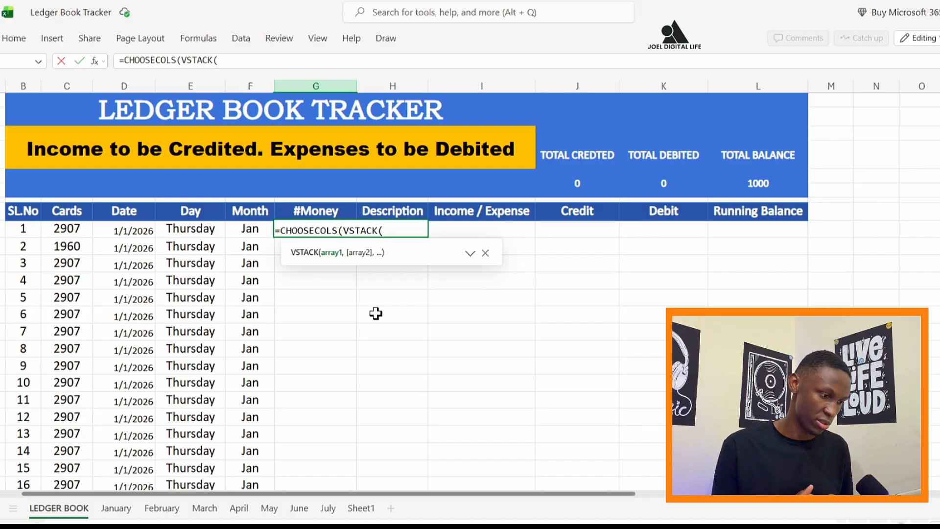
Add the January2026, February2026 and March2026 tables as the first VSTACK arrays in the #Money formula
{"action": "type", "text": "jan"}
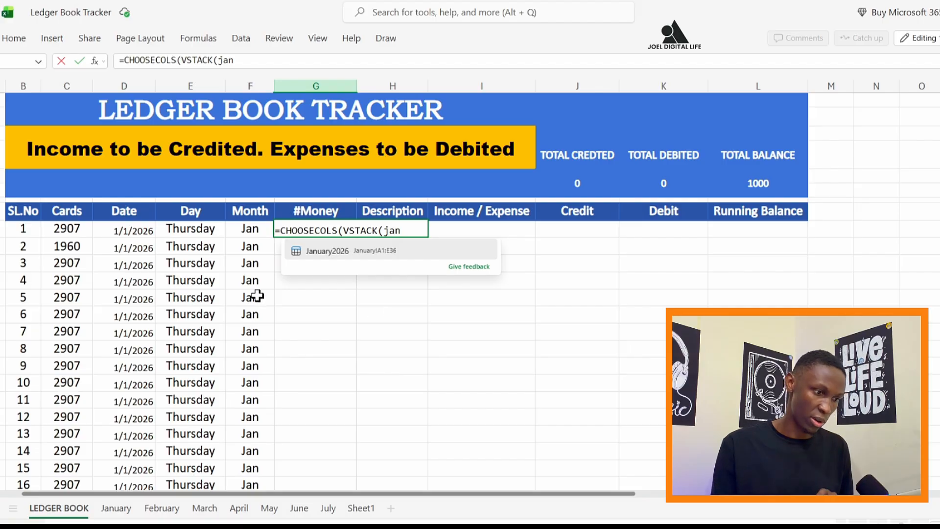
{"action": "left_click", "coordinate": [309, 251]}
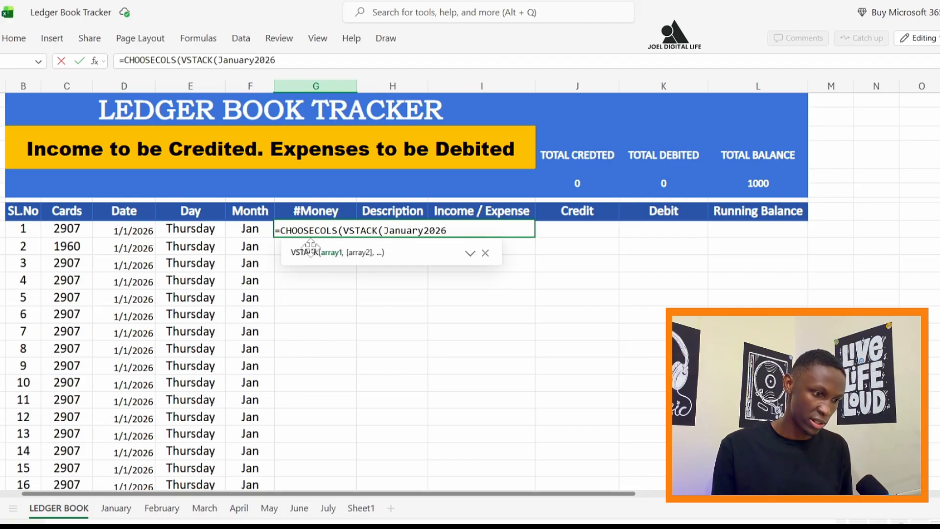
{"action": "type", "text": ","}
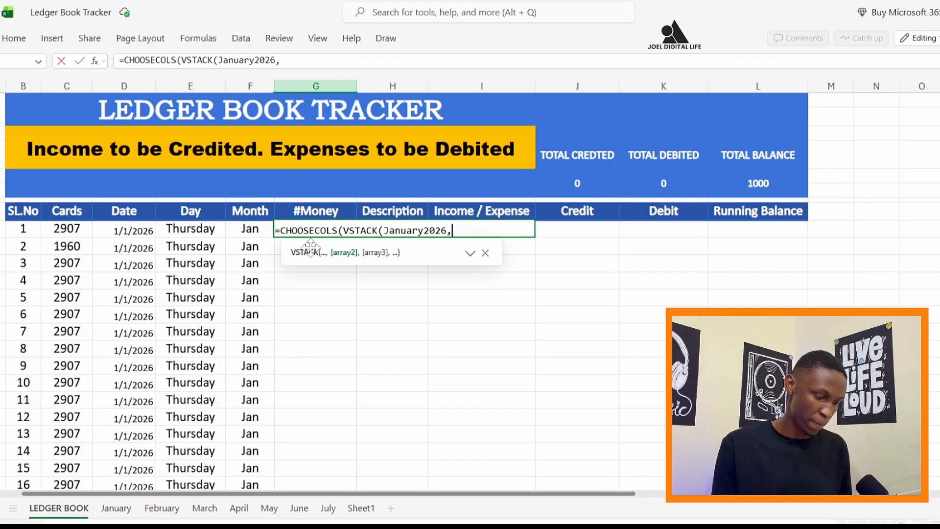
{"action": "type", "text": "feb"}
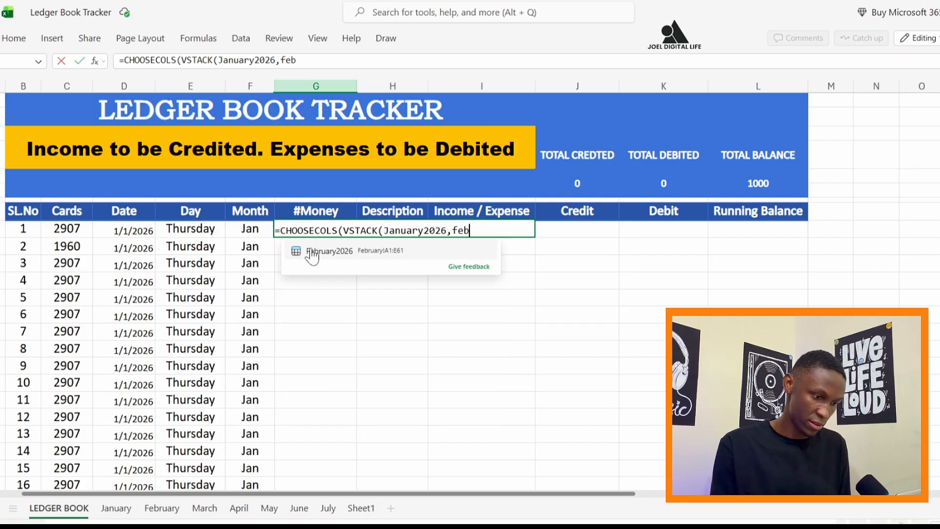
{"action": "left_click", "coordinate": [312, 255]}
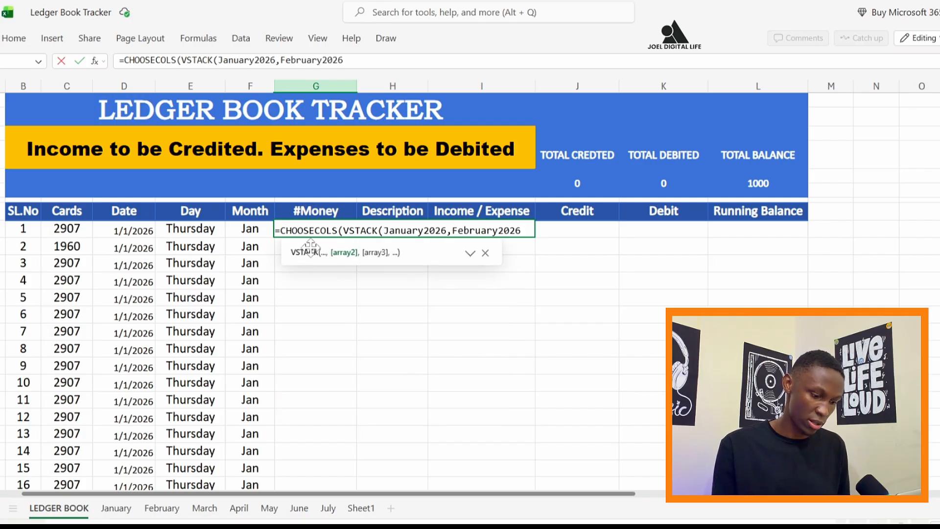
{"action": "type", "text": ","}
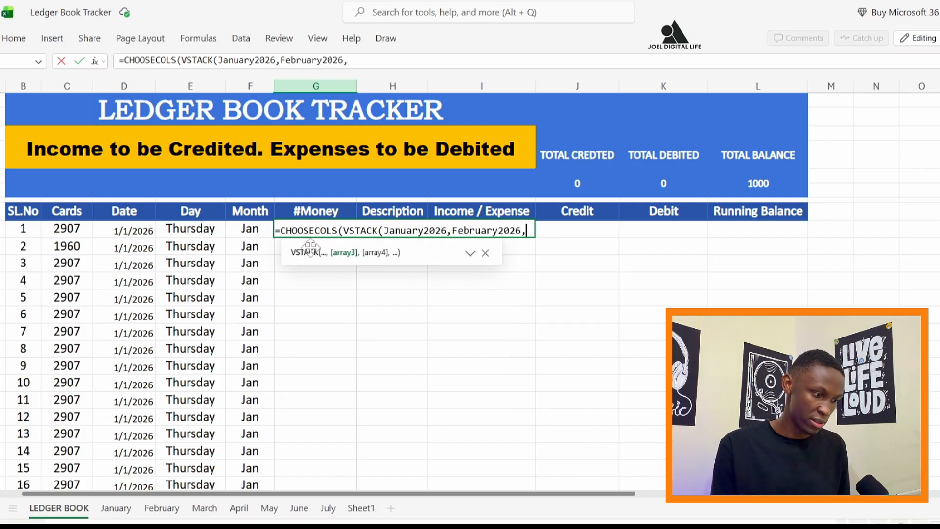
{"action": "type", "text": "mar"}
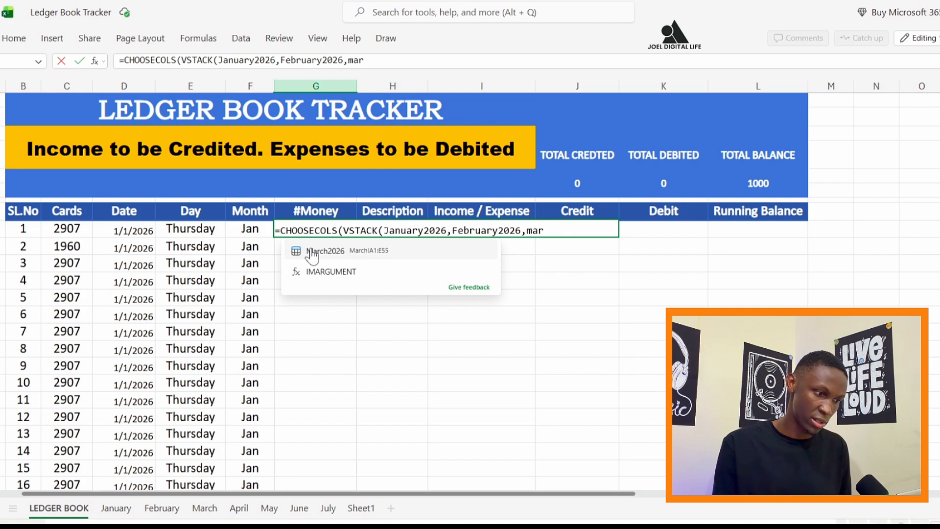
{"action": "left_click", "coordinate": [312, 255]}
{"action": "type", "text": ","}
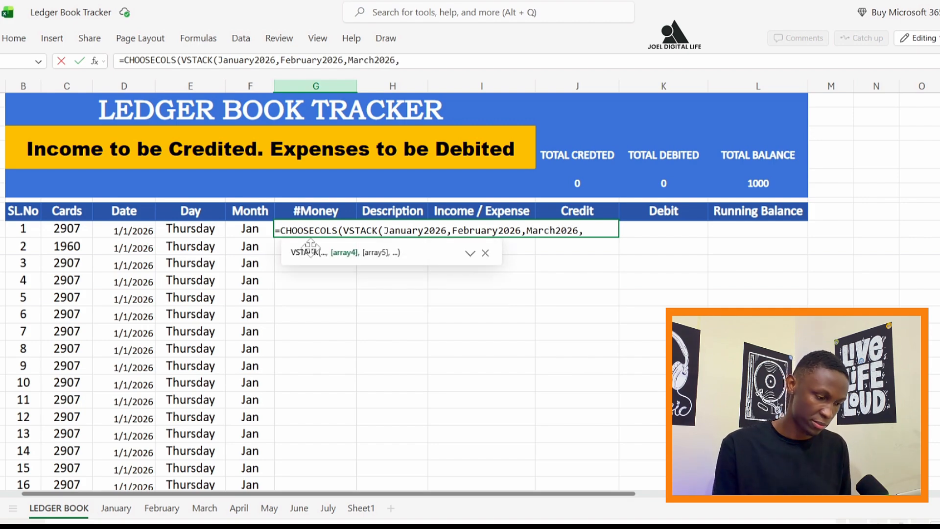
Add the April2026, May_2026, June2026 and July2026 tables to the #Money formula and close the VSTACK function
{"action": "type", "text": "ap"}
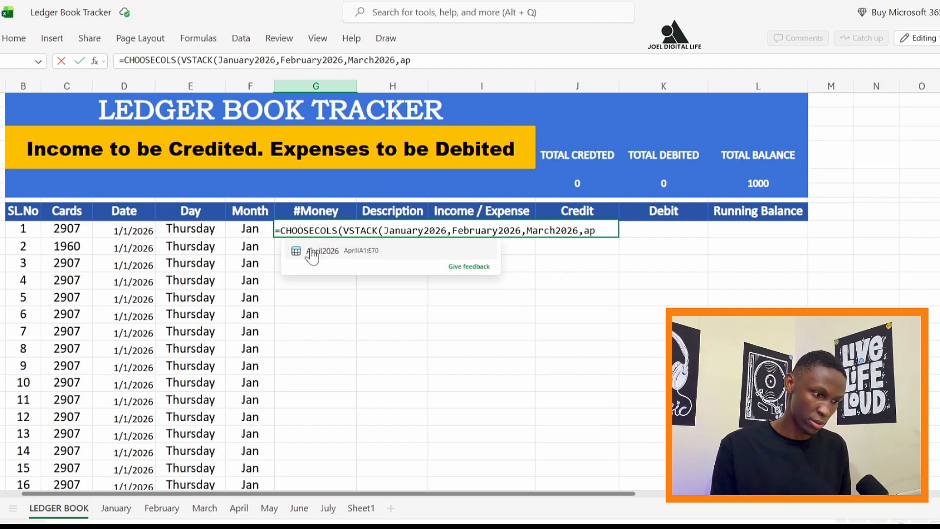
{"action": "left_click", "coordinate": [312, 254]}
{"action": "type", "text": ","}
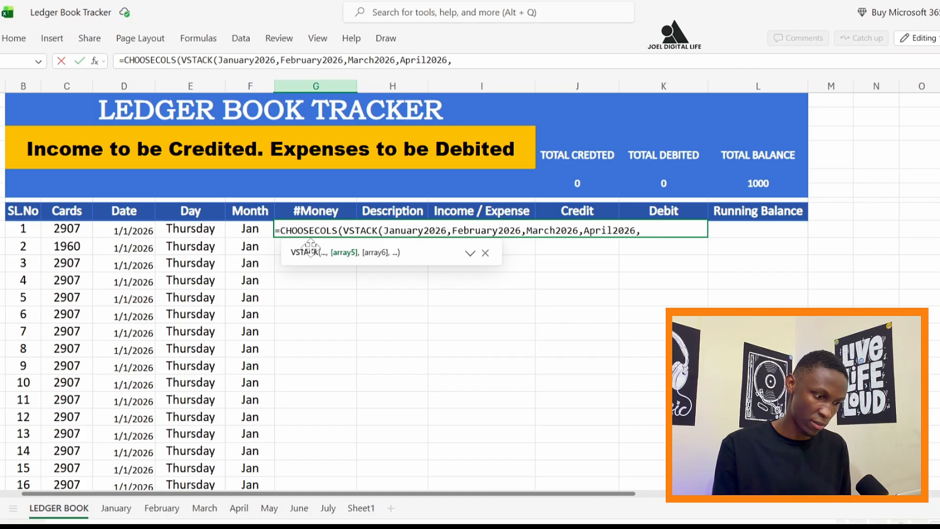
{"action": "type", "text": "may"}
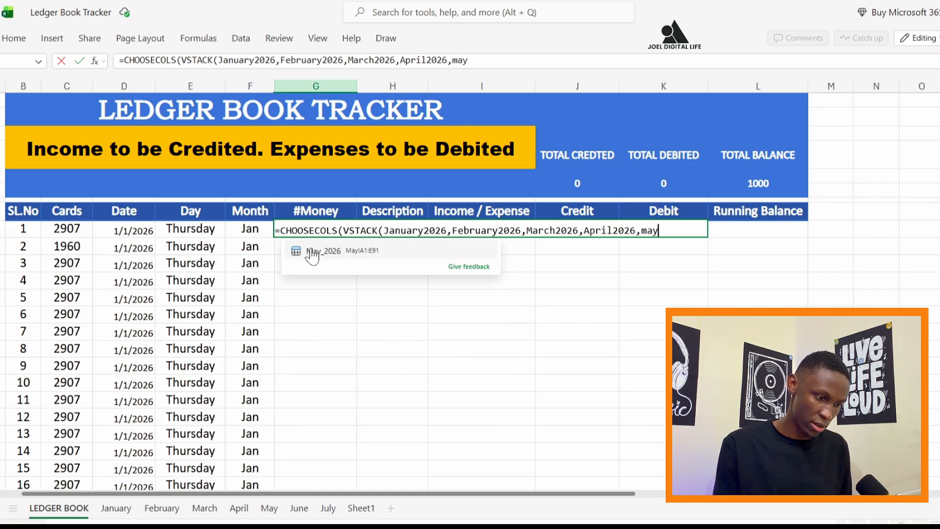
{"action": "left_click", "coordinate": [312, 255]}
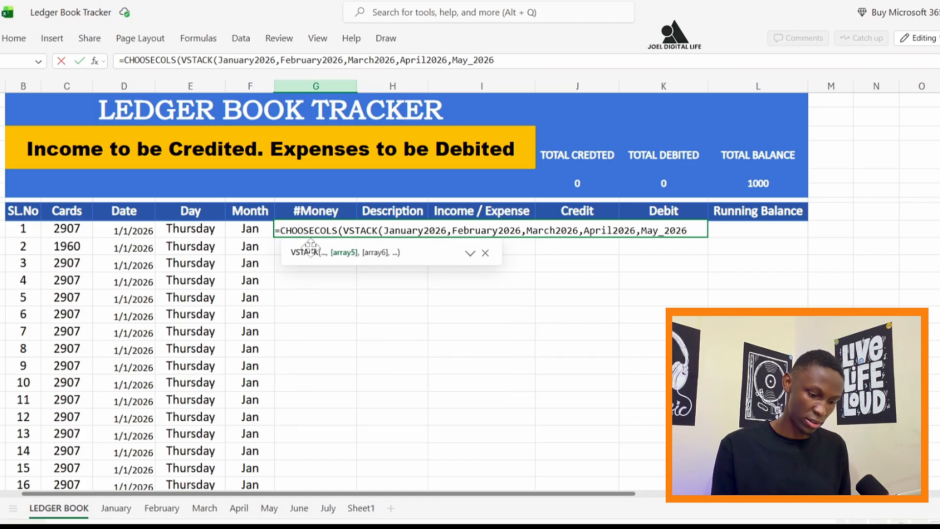
{"action": "type", "text": ","}
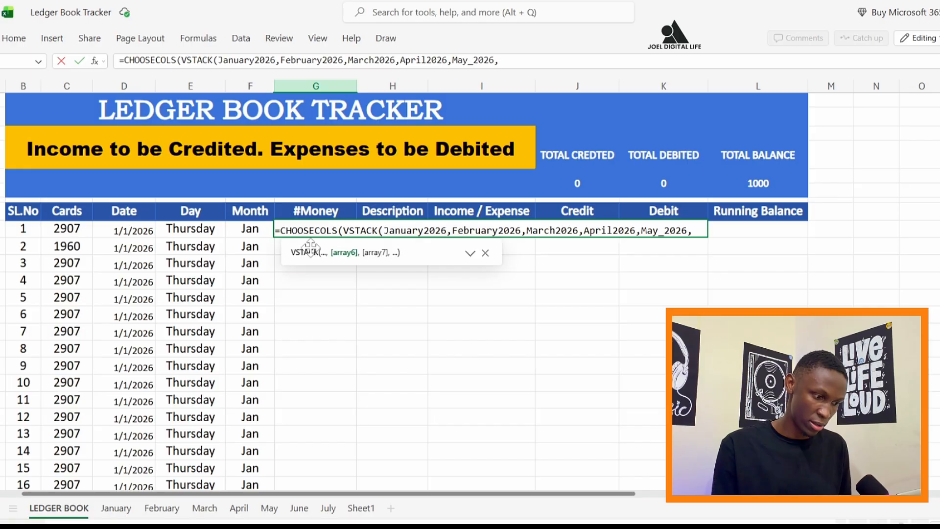
{"action": "type", "text": "ju"}
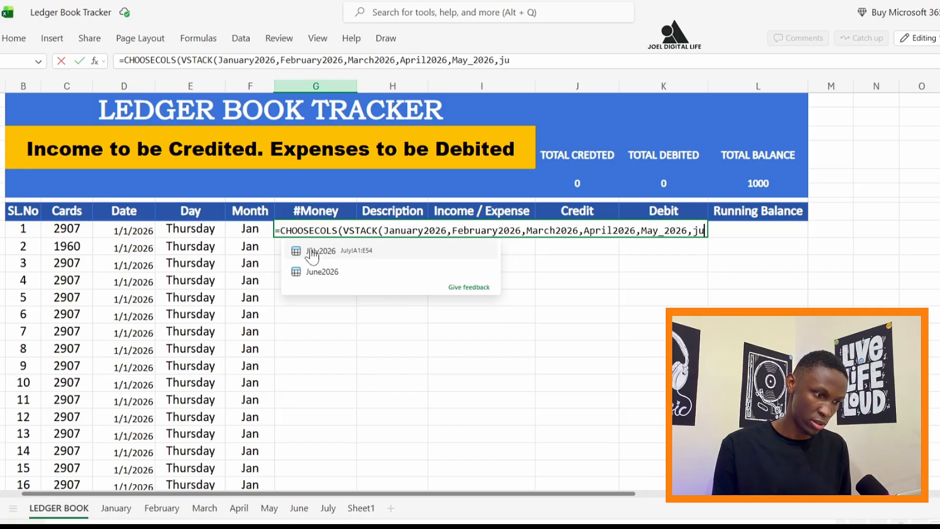
{"action": "left_click", "coordinate": [312, 271]}
{"action": "type", "text": ","}
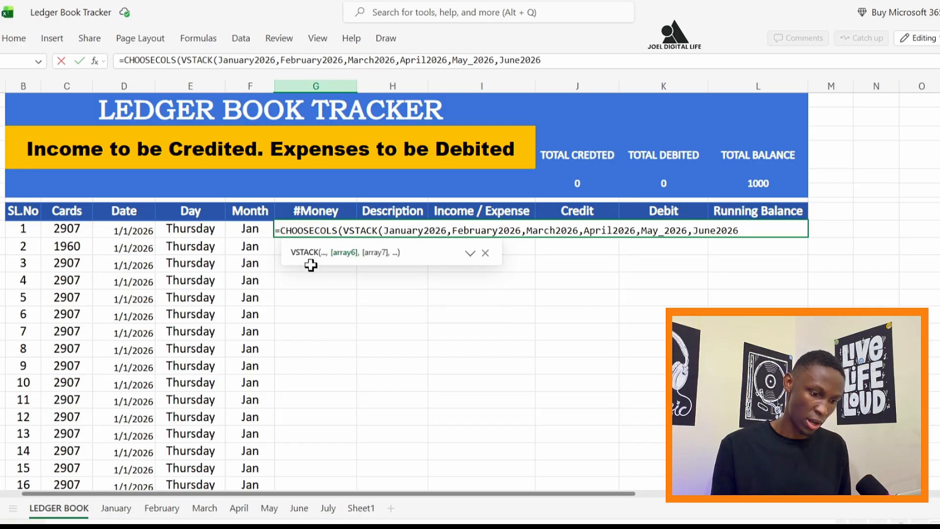
{"action": "type", "text": "jul"}
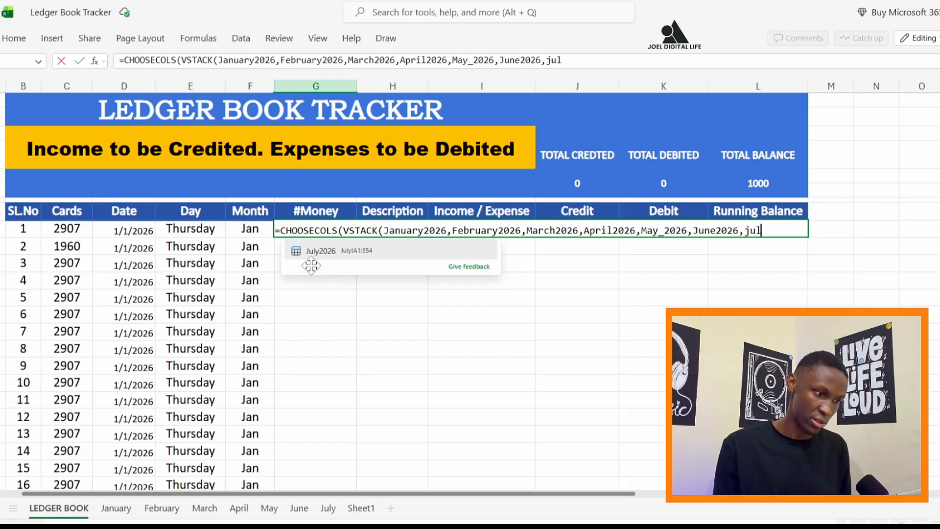
{"action": "left_click", "coordinate": [319, 252]}
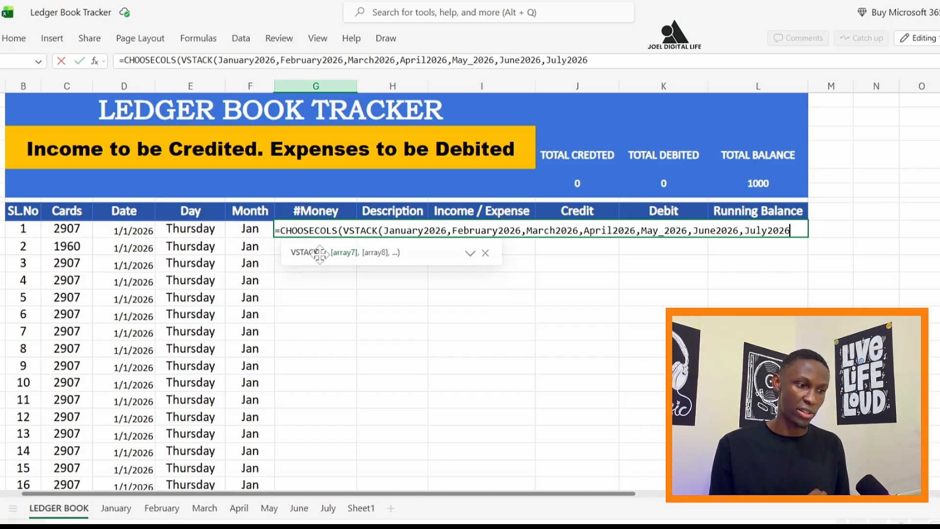
{"action": "type", "text": ")"}
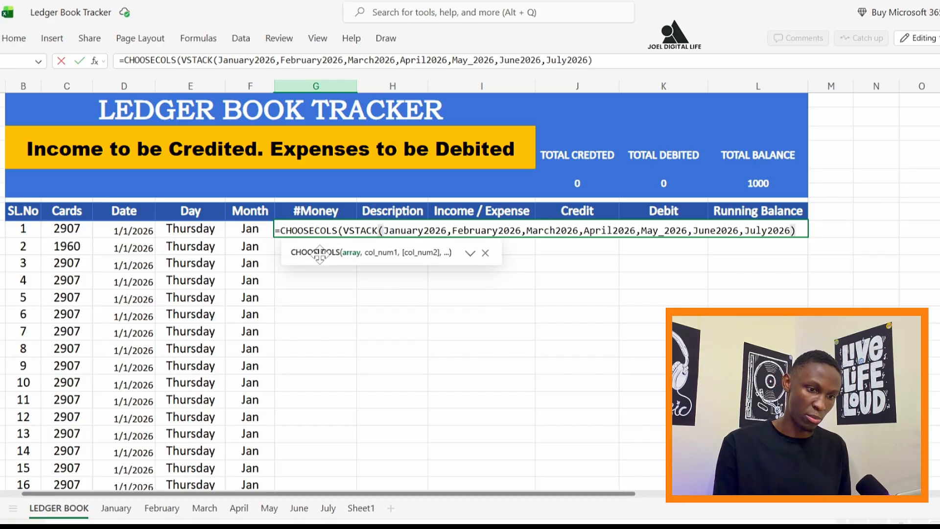
Check the Paid column's position on the January sheet, complete the #Money formula with column number 2, and review the amounts down the ledger
{"action": "type", "text": ","}
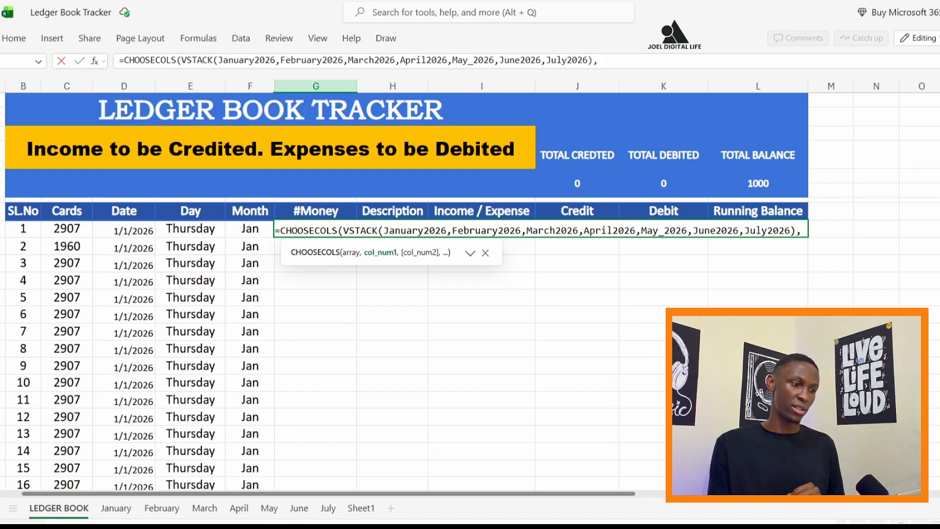
{"action": "left_click", "coordinate": [116, 510]}
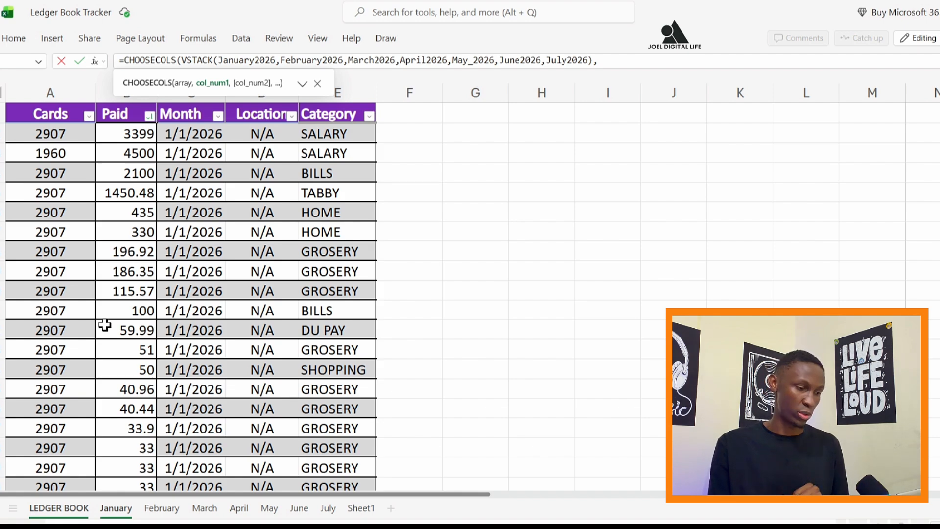
{"action": "left_click", "coordinate": [59, 508]}
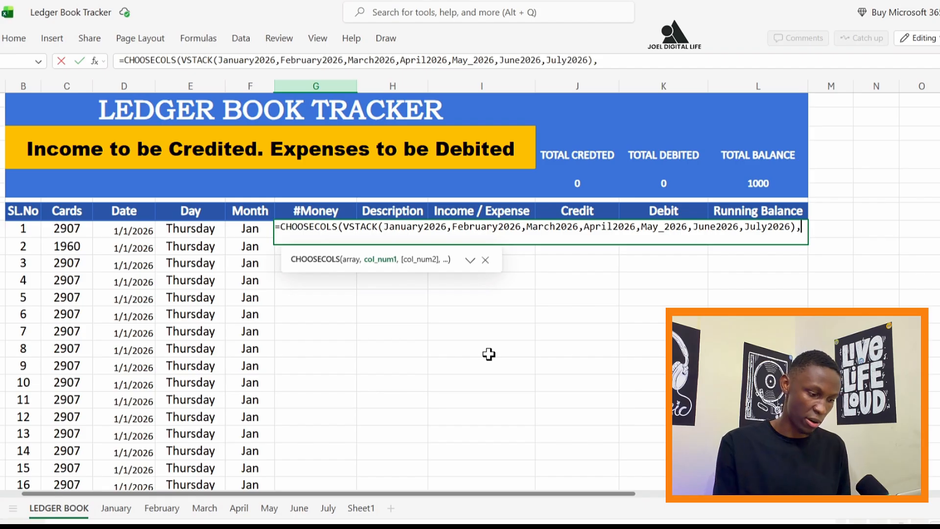
{"action": "type", "text": "2"}
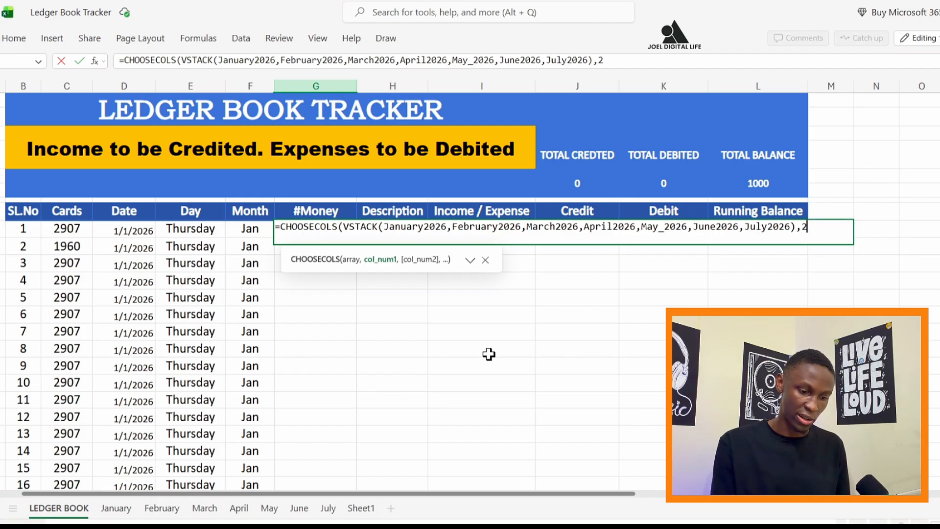
{"action": "type", "text": ")"}
{"action": "key", "text": "Return"}
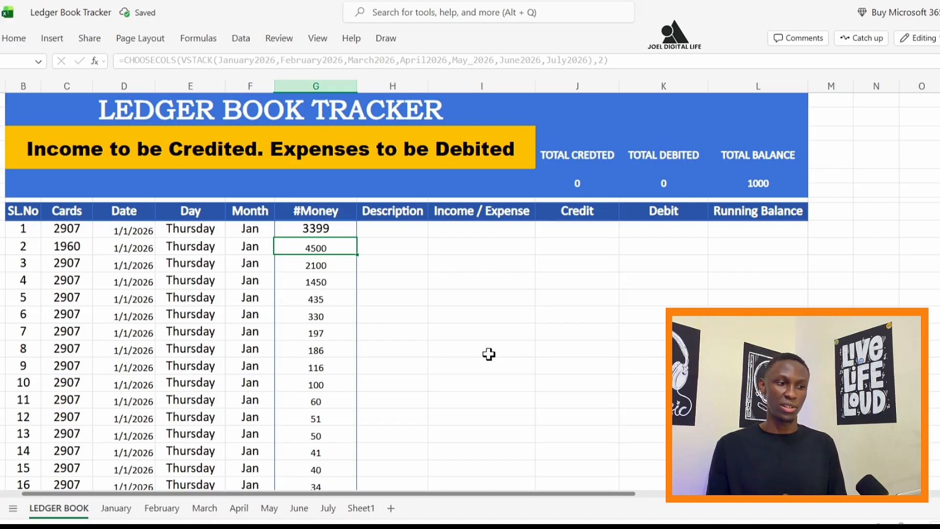
{"action": "scroll", "coordinate": [316, 338], "scroll_direction": "down", "scroll_amount": 15}
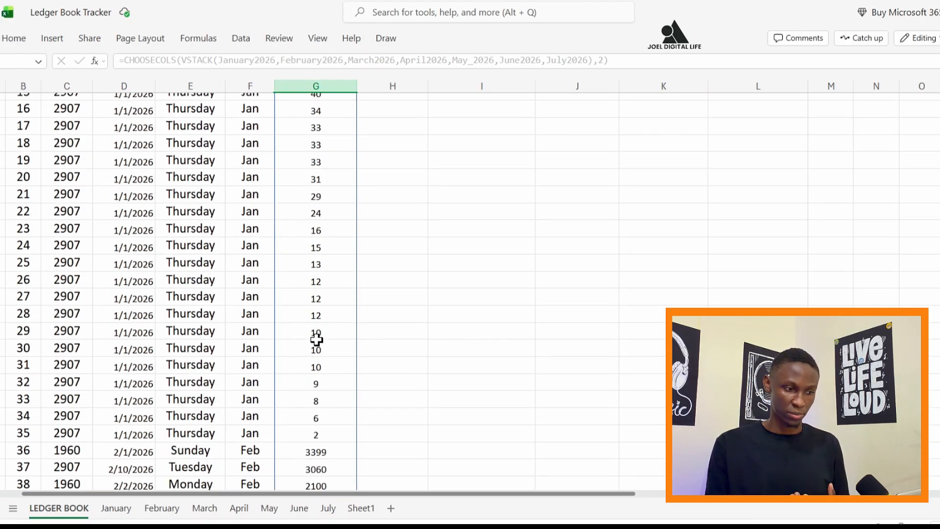
{"action": "scroll", "coordinate": [309, 318], "scroll_direction": "up", "scroll_amount": 6}
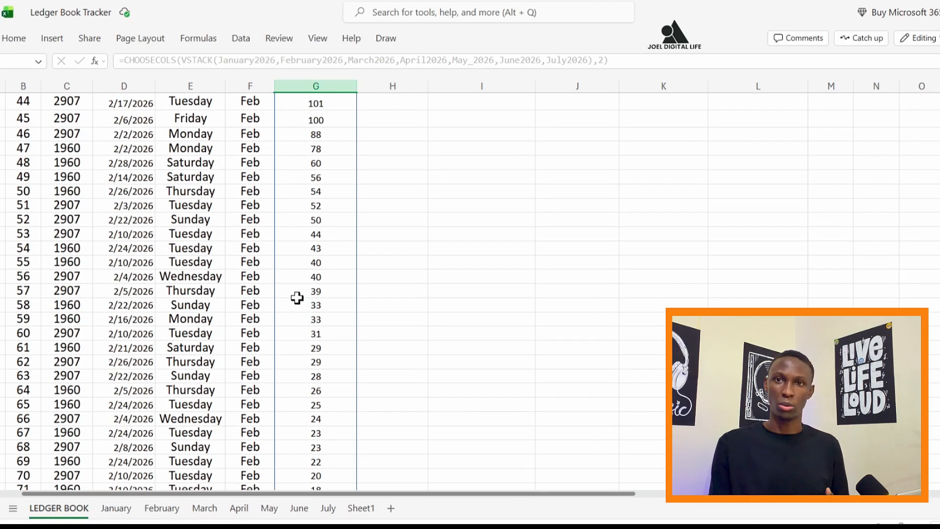
Review the #Money amounts further down the ledger, returning to its first rows
{"action": "scroll", "coordinate": [305, 230], "scroll_direction": "up", "scroll_amount": 3}
{"action": "scroll", "coordinate": [321, 310], "scroll_direction": "down", "scroll_amount": 18}
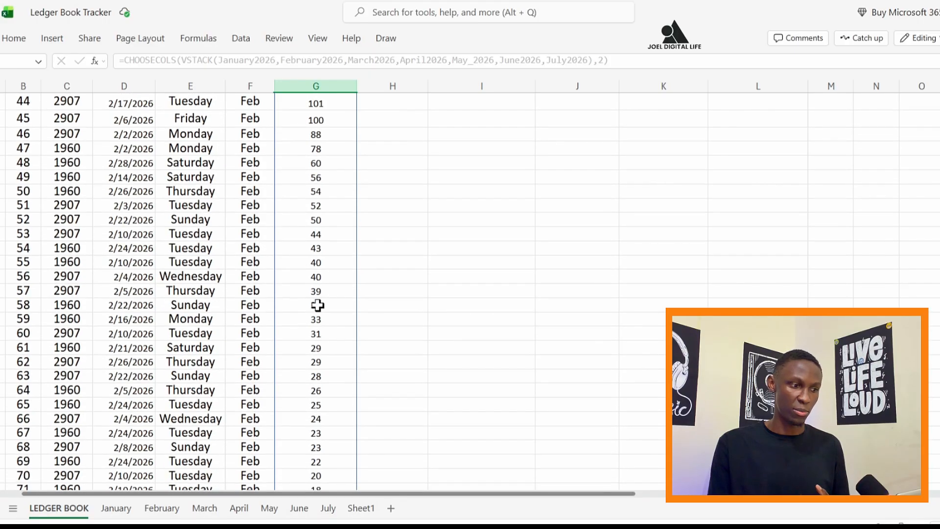
{"action": "scroll", "coordinate": [318, 306], "scroll_direction": "down", "scroll_amount": 11}
{"action": "scroll", "coordinate": [317, 271], "scroll_direction": "up", "scroll_amount": 20}
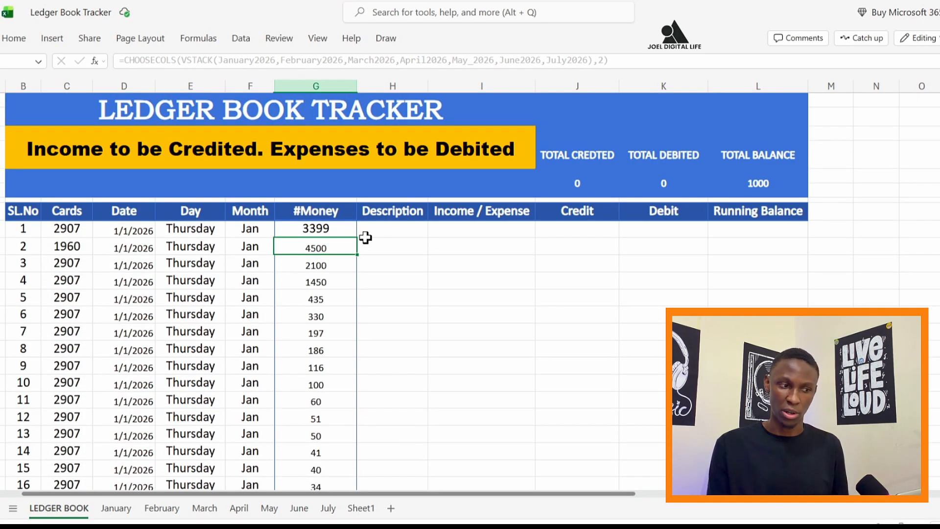
Examine the Category column on the January sheet as the source for the ledger's Description column
{"action": "left_click", "coordinate": [384, 229]}
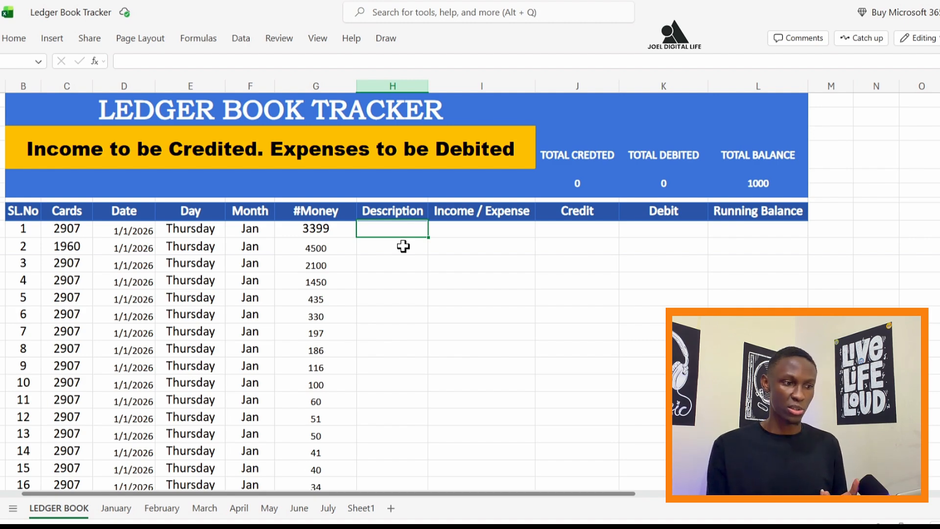
{"action": "left_click", "coordinate": [110, 511]}
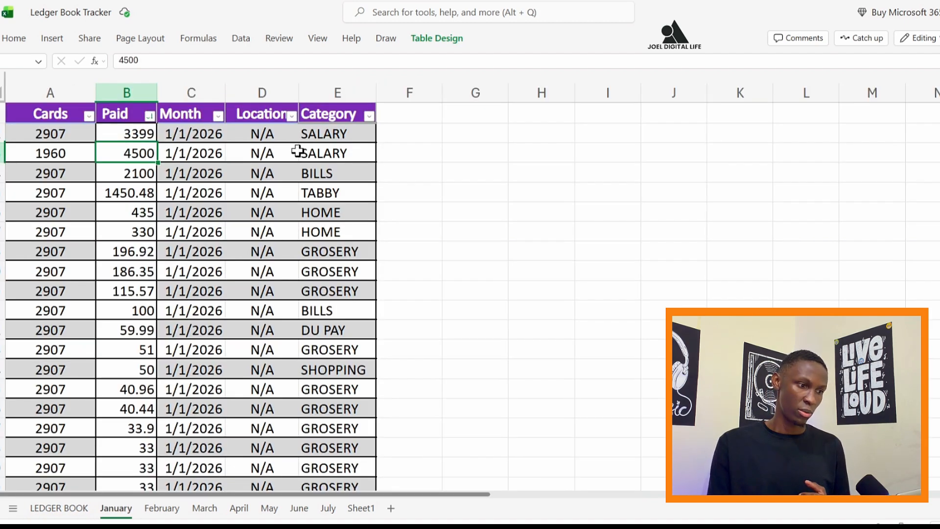
{"action": "left_click", "coordinate": [337, 88]}
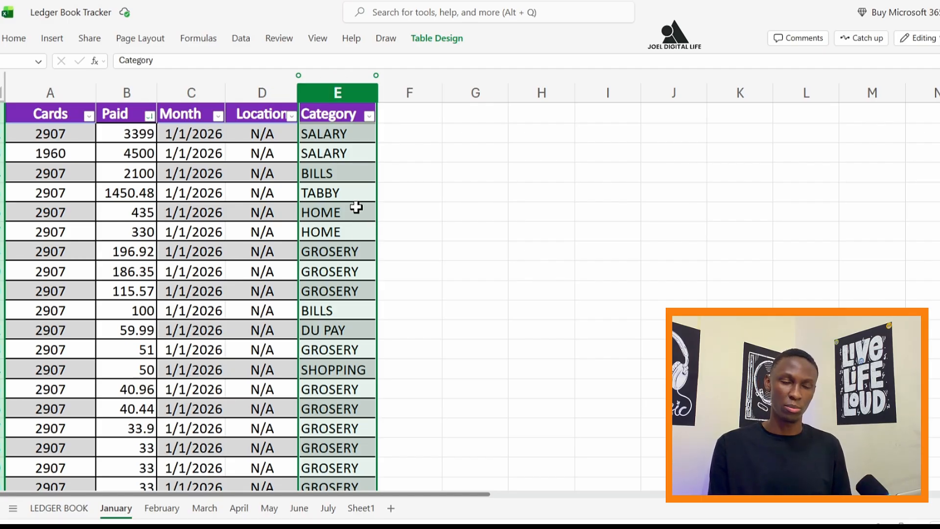
{"action": "left_click", "coordinate": [330, 131]}
{"action": "left_click", "coordinate": [345, 215]}
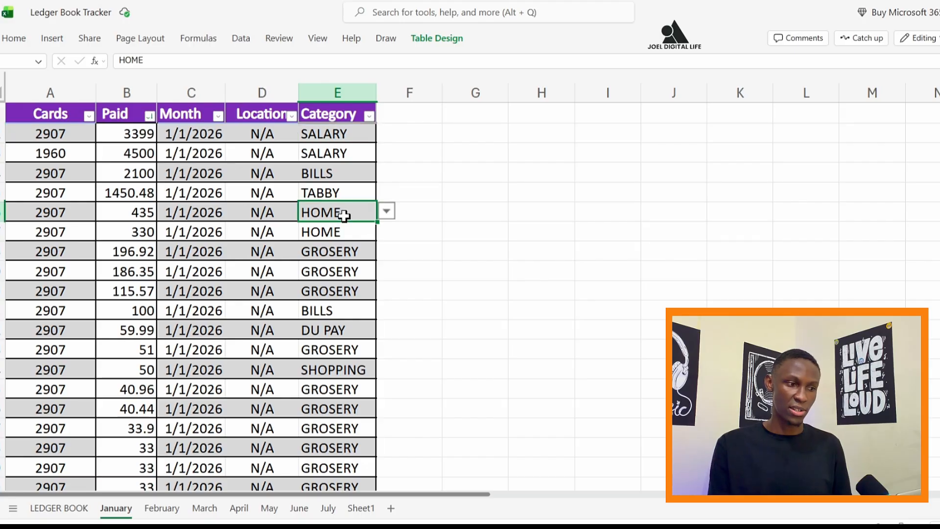
{"action": "left_click", "coordinate": [59, 508]}
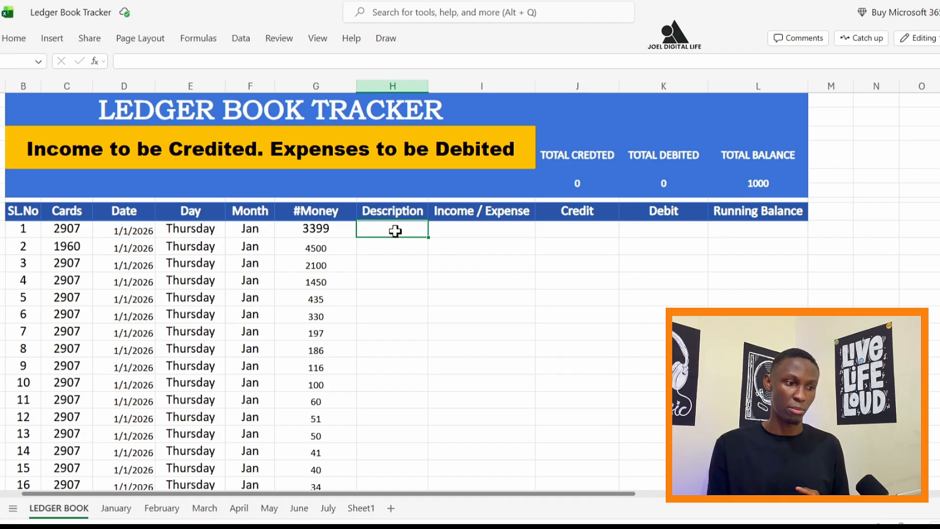
Check the ledger's empty Description cells against the Category columns on the January and February sheets
{"action": "left_click", "coordinate": [386, 247]}
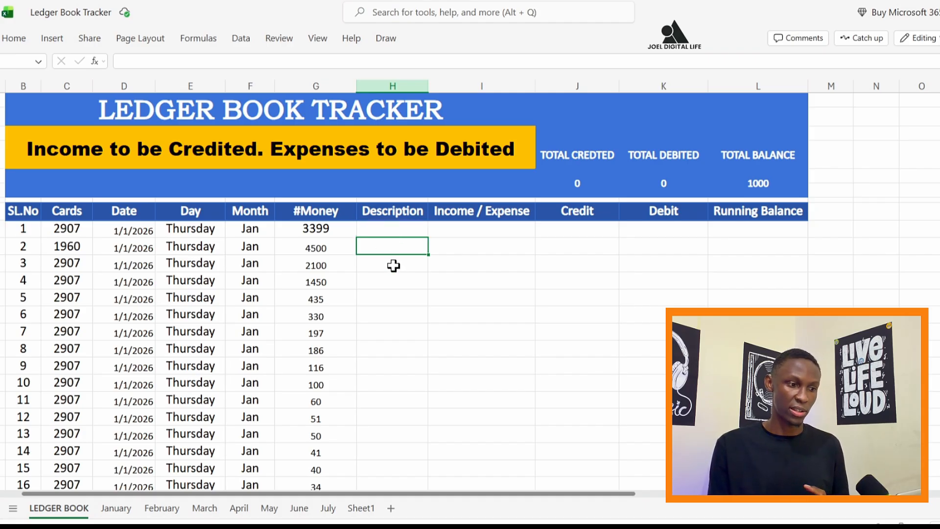
{"action": "left_click", "coordinate": [394, 266]}
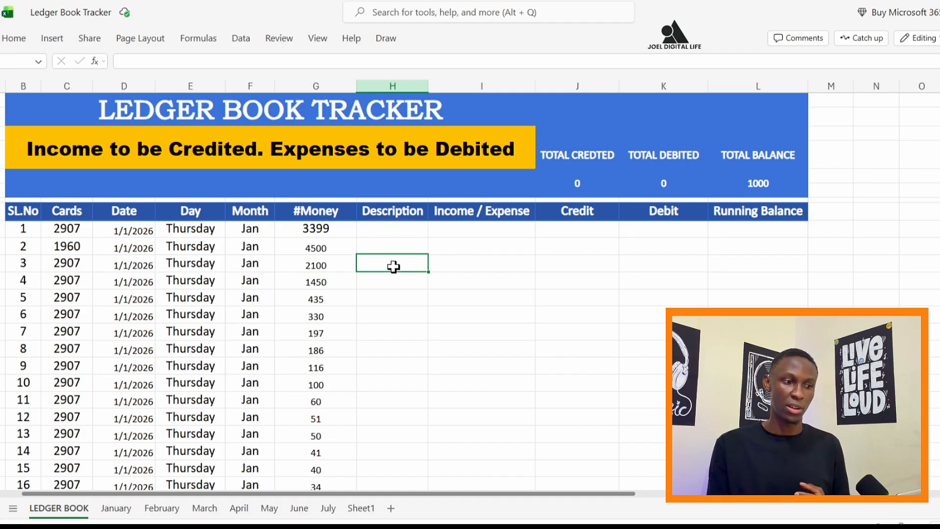
{"action": "left_click", "coordinate": [387, 296]}
{"action": "left_click", "coordinate": [393, 230]}
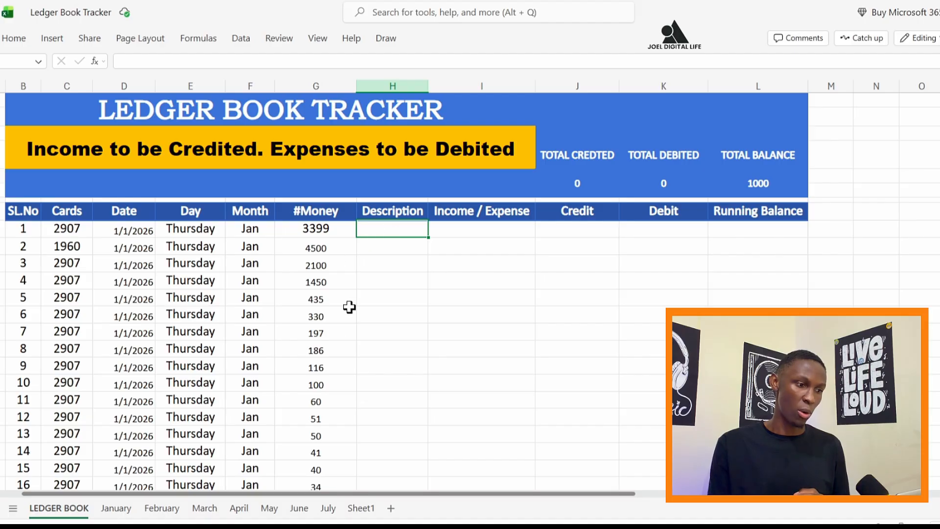
{"action": "left_click", "coordinate": [116, 508]}
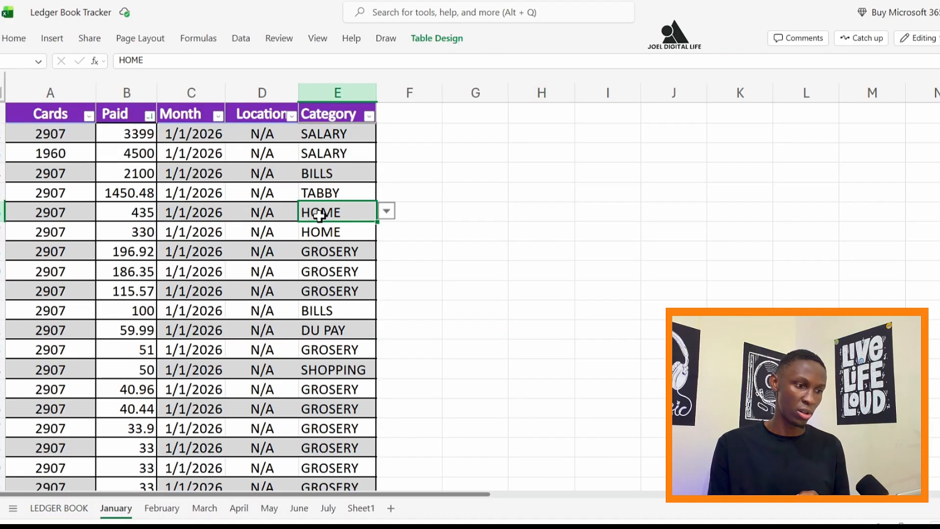
{"action": "left_click", "coordinate": [336, 93]}
{"action": "left_click", "coordinate": [162, 508]}
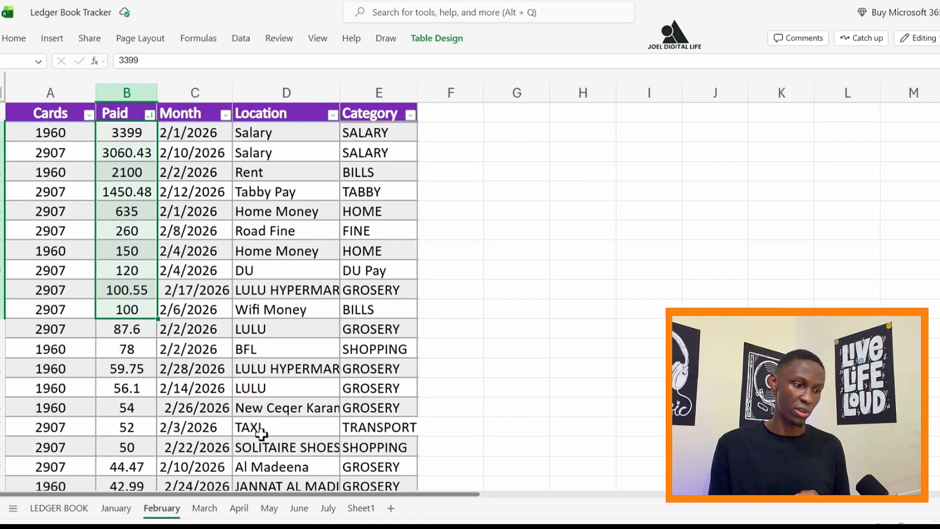
{"action": "left_click_drag", "start_coordinate": [384, 151], "coordinate": [367, 326]}
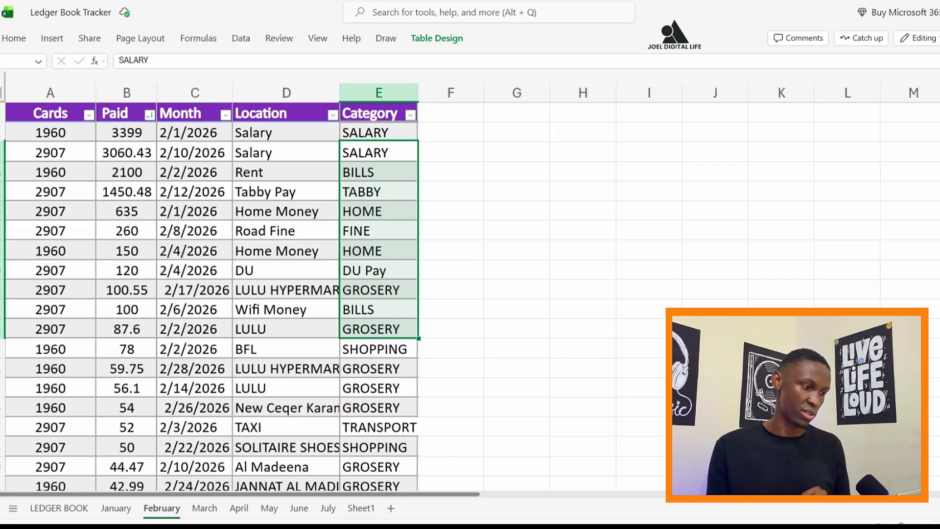
{"action": "left_click", "coordinate": [54, 508]}
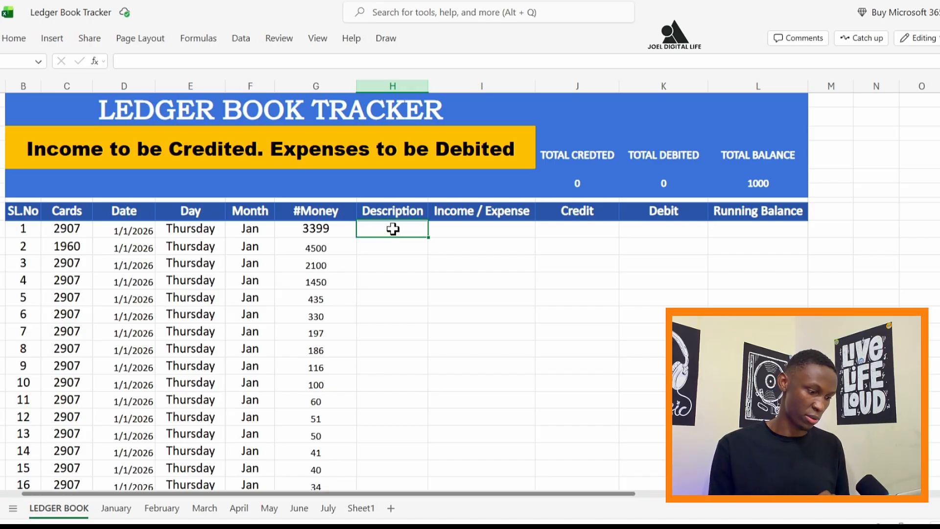
Start a formula in the first Description cell with CHOOSECOLS and a nested VSTACK
{"action": "type", "text": "="}
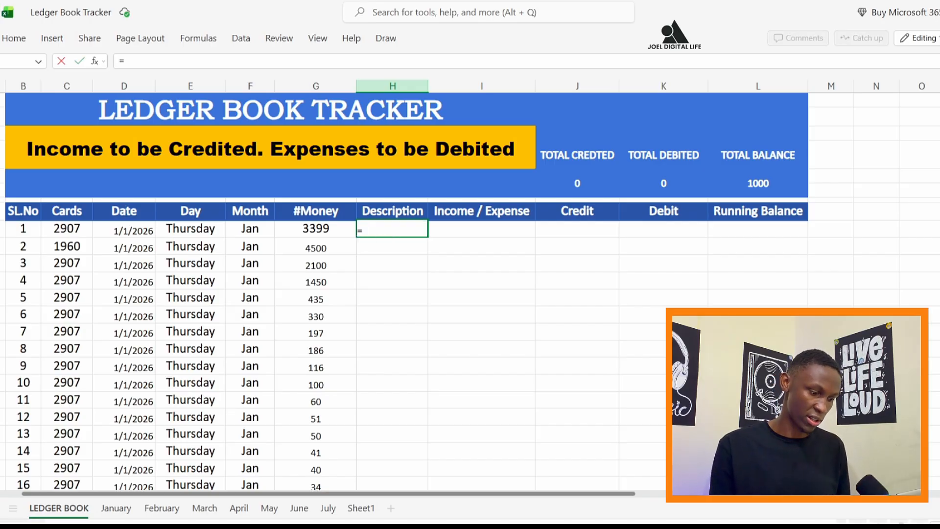
{"action": "type", "text": "cho"}
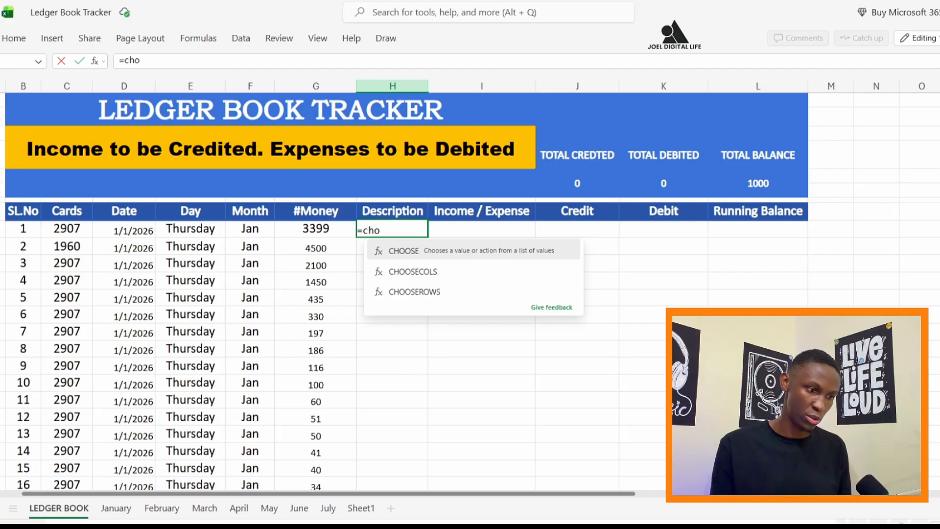
{"action": "left_click", "coordinate": [396, 267]}
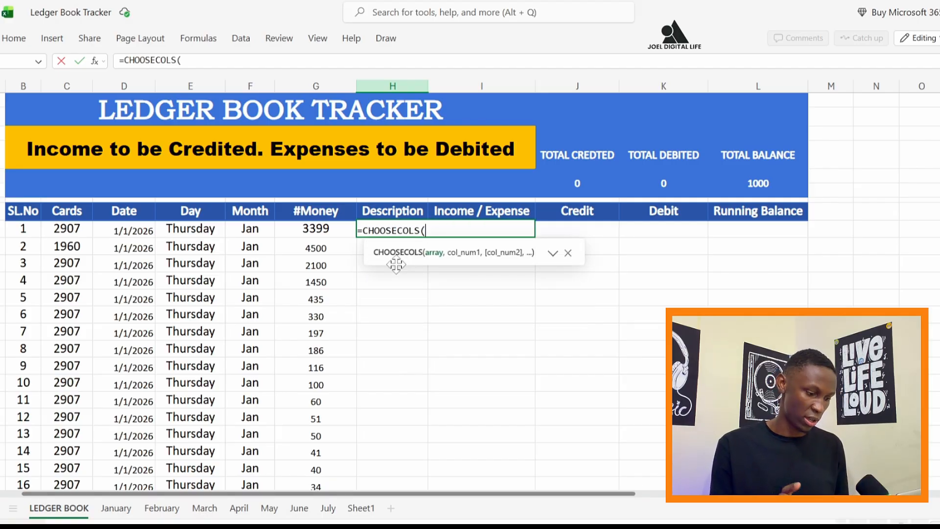
{"action": "type", "text": "vs"}
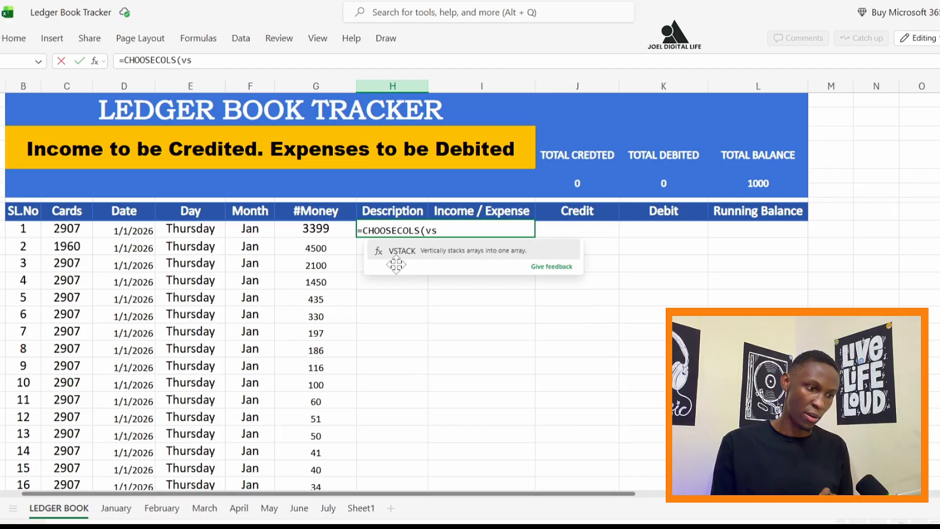
{"action": "left_click", "coordinate": [398, 251]}
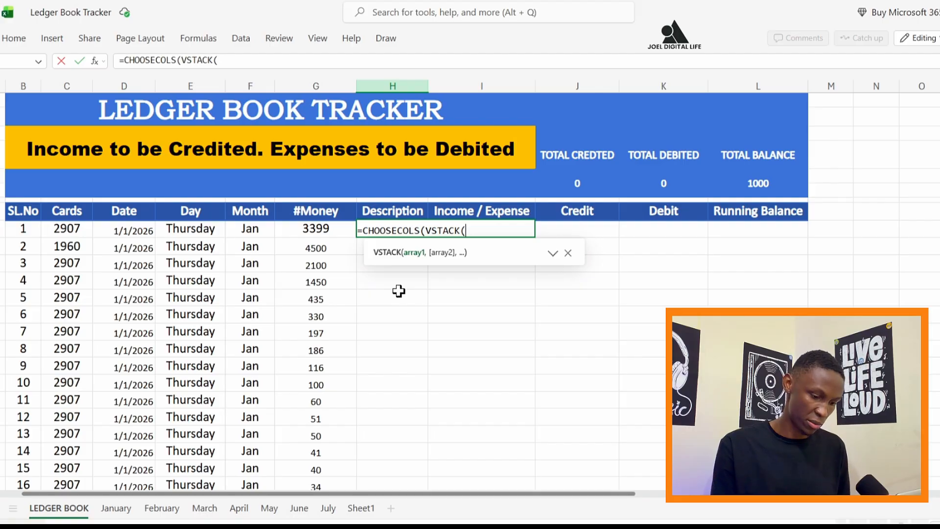
Add the January2026, February2026 and March2026 tables as the first VSTACK arrays in the Description formula
{"action": "type", "text": "jan"}
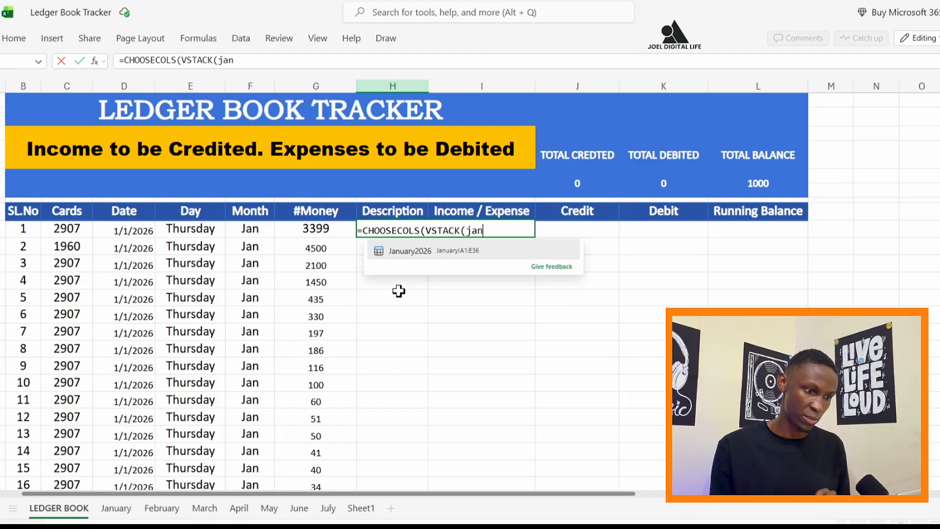
{"action": "left_click", "coordinate": [401, 252]}
{"action": "type", "text": ","}
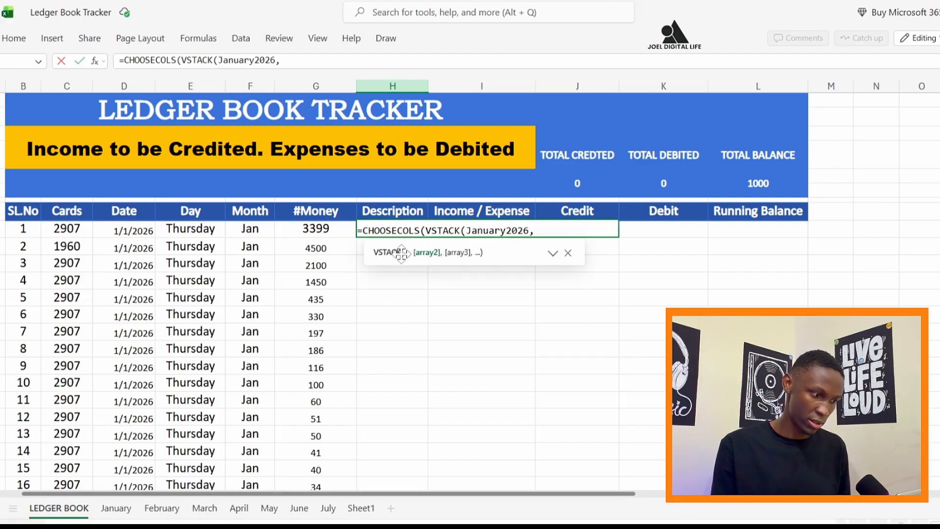
{"action": "type", "text": "feb"}
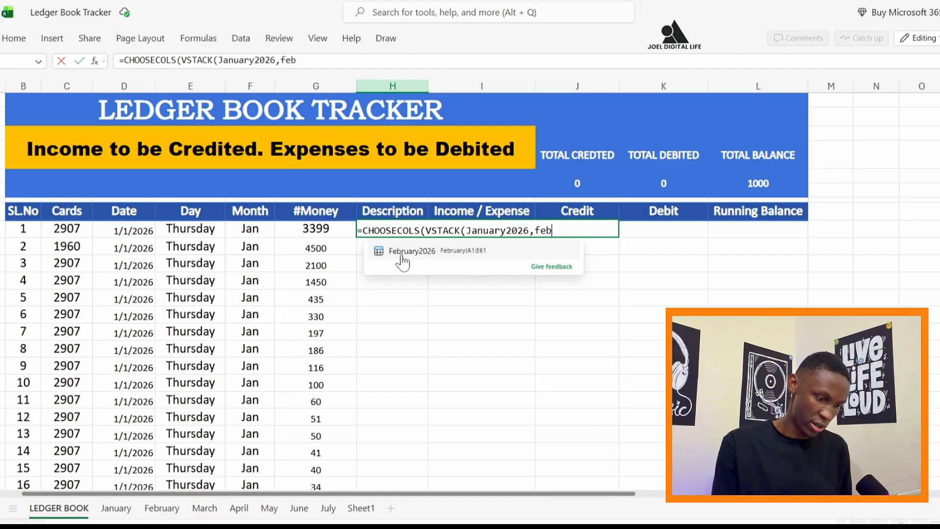
{"action": "left_click", "coordinate": [402, 252]}
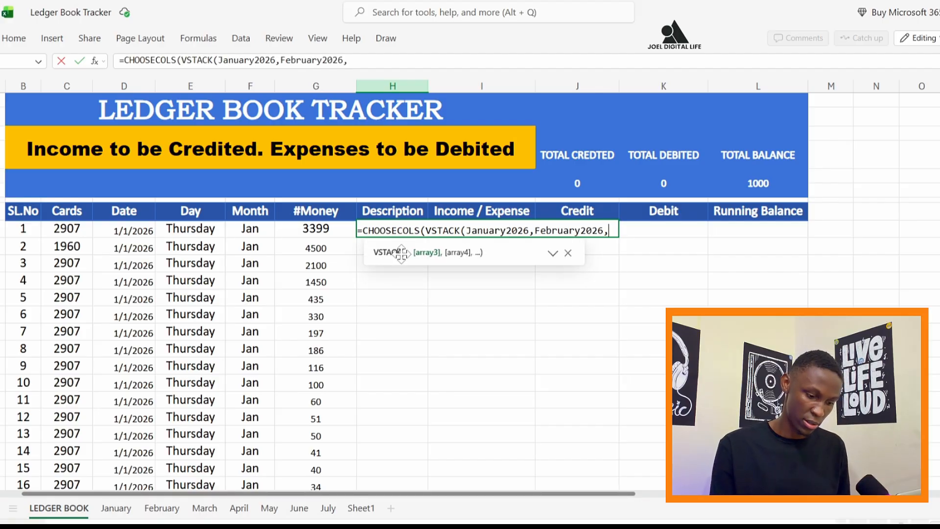
{"action": "type", "text": ",mar"}
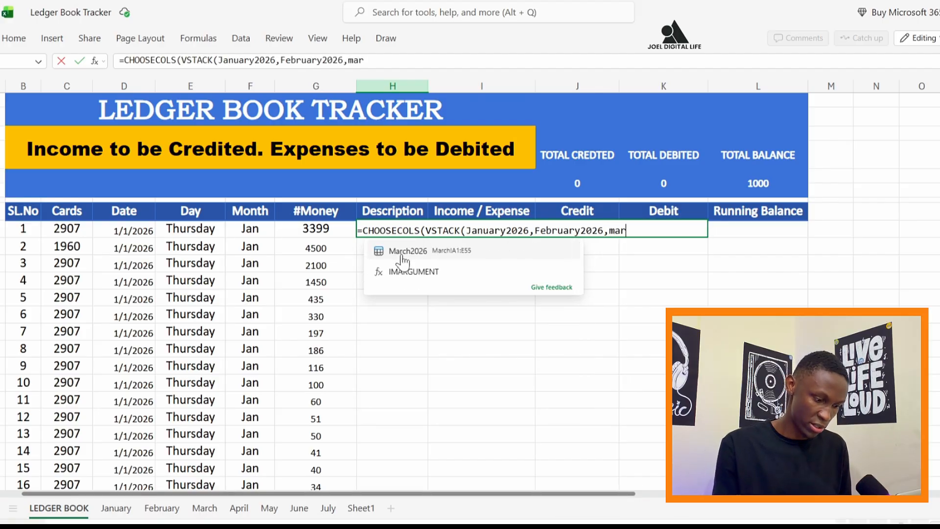
{"action": "left_click", "coordinate": [402, 253]}
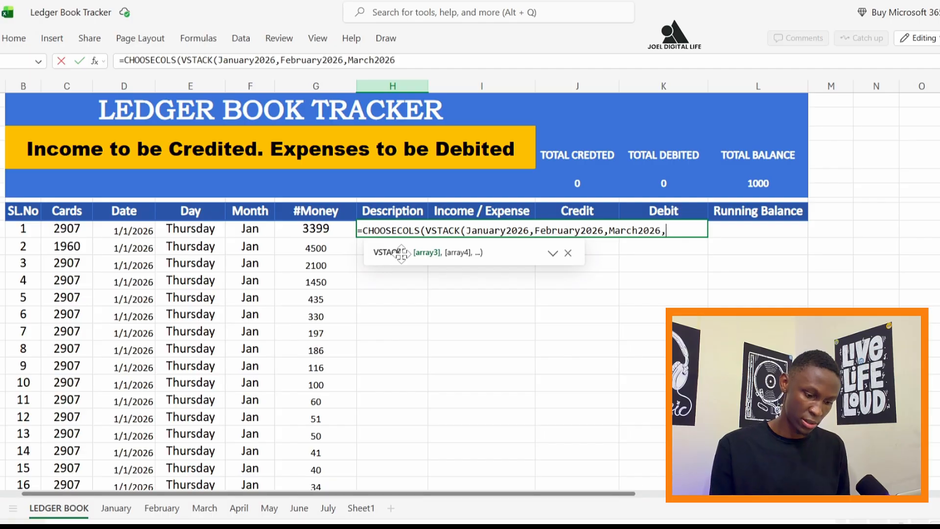
Add the April2026 and May_2026 tables as the next VSTACK arrays in the Description formula
{"action": "type", "text": ",ap"}
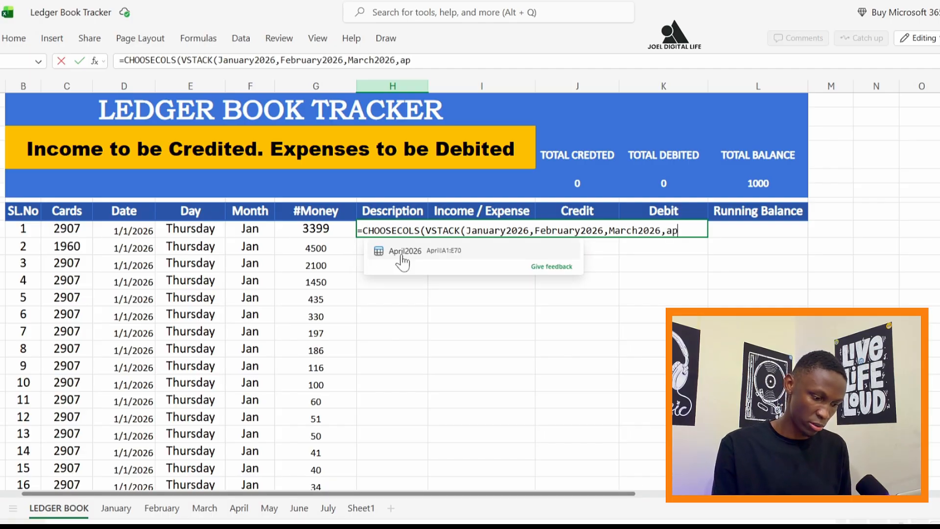
{"action": "left_click", "coordinate": [401, 255]}
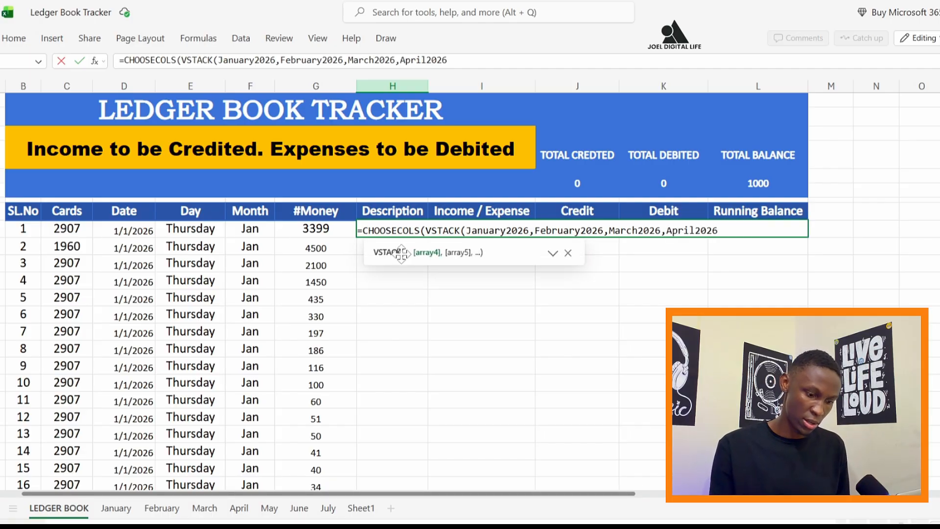
{"action": "type", "text": ","}
{"action": "type", "text": "may"}
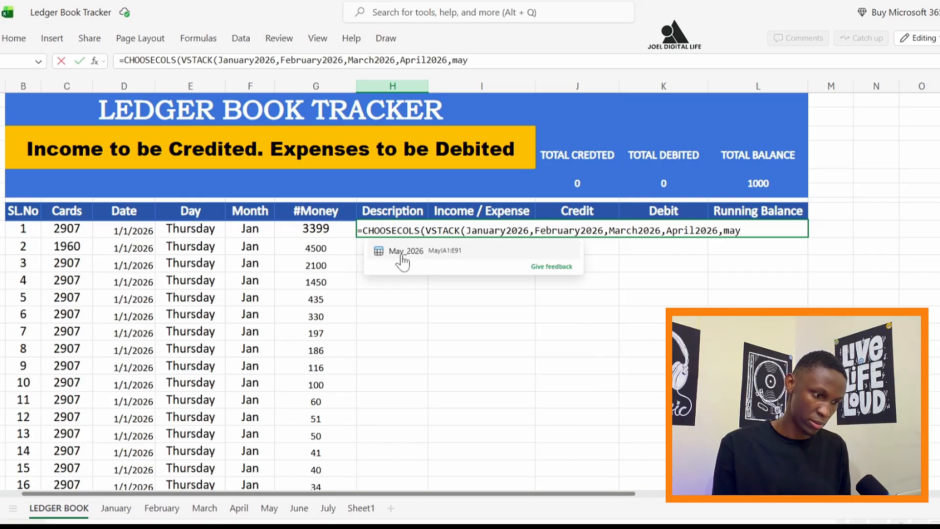
{"action": "left_click", "coordinate": [401, 255]}
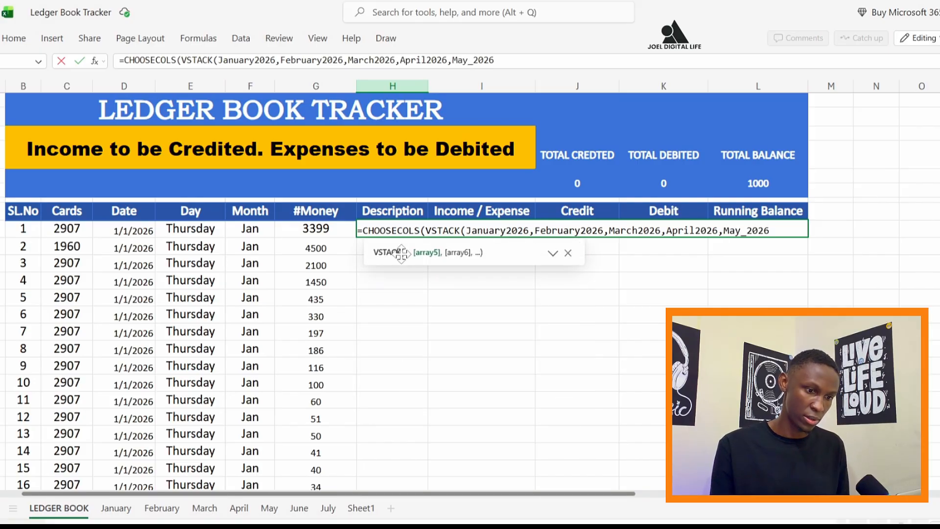
{"action": "type", "text": "."}
{"action": "key", "text": "BackSpace"}
{"action": "type", "text": ","}
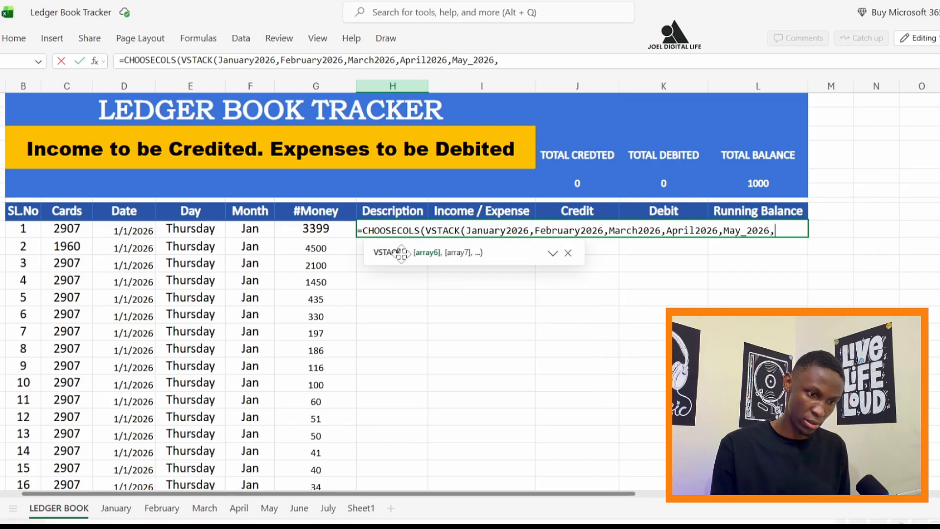
Complete the Description formula by adding the June2026 and July2026 tables to VSTACK and having CHOOSECOLS return column 5
{"action": "type", "text": "jun"}
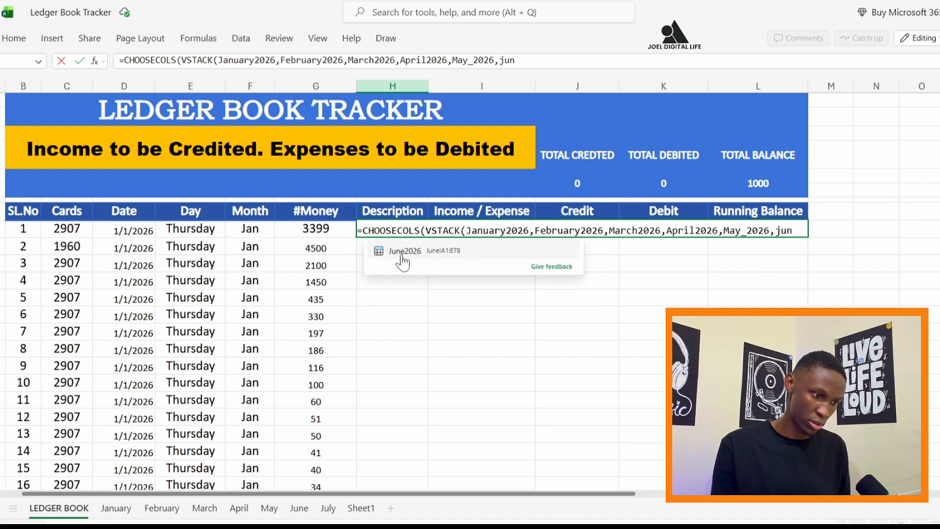
{"action": "left_click", "coordinate": [403, 258]}
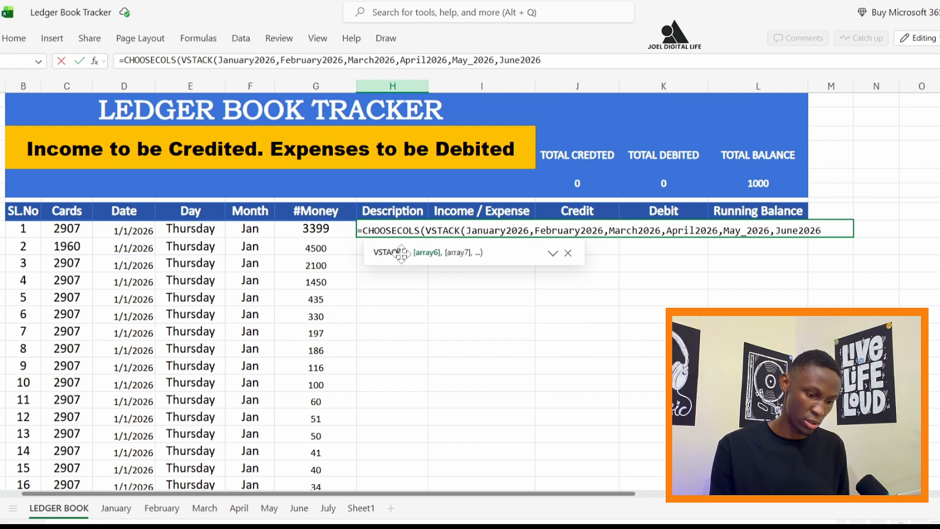
{"action": "type", "text": ",jul"}
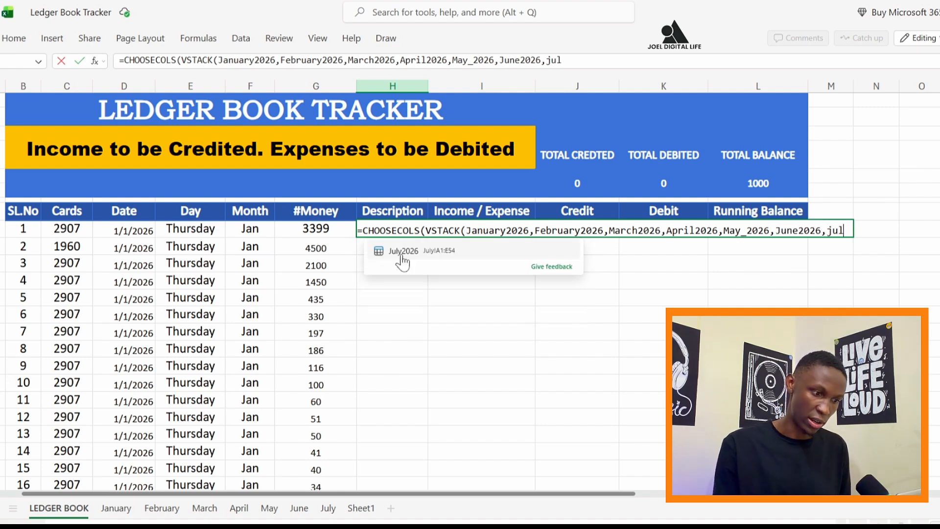
{"action": "left_click", "coordinate": [401, 255]}
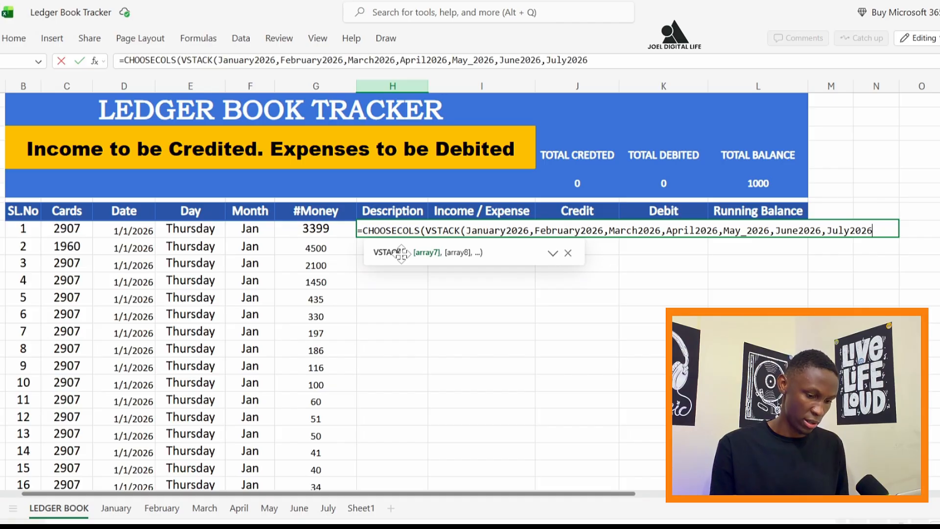
{"action": "type", "text": "),5"}
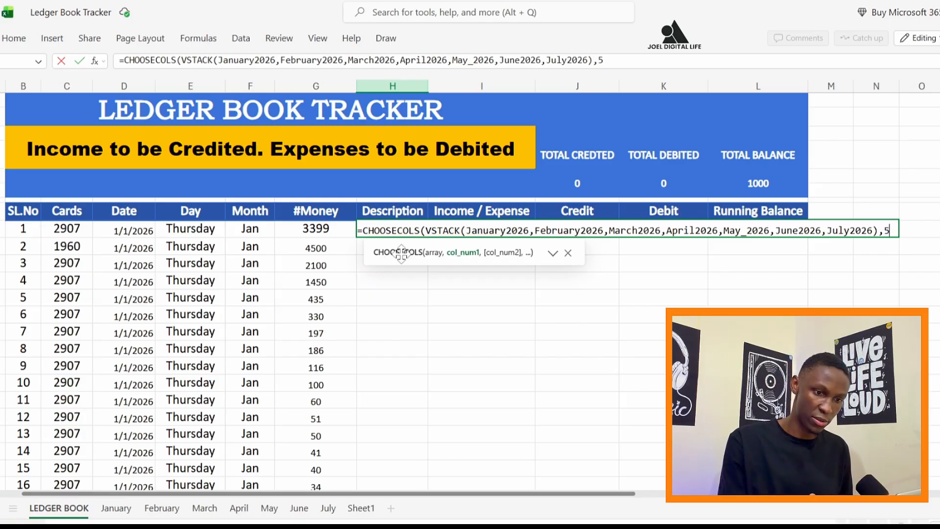
{"action": "type", "text": ")"}
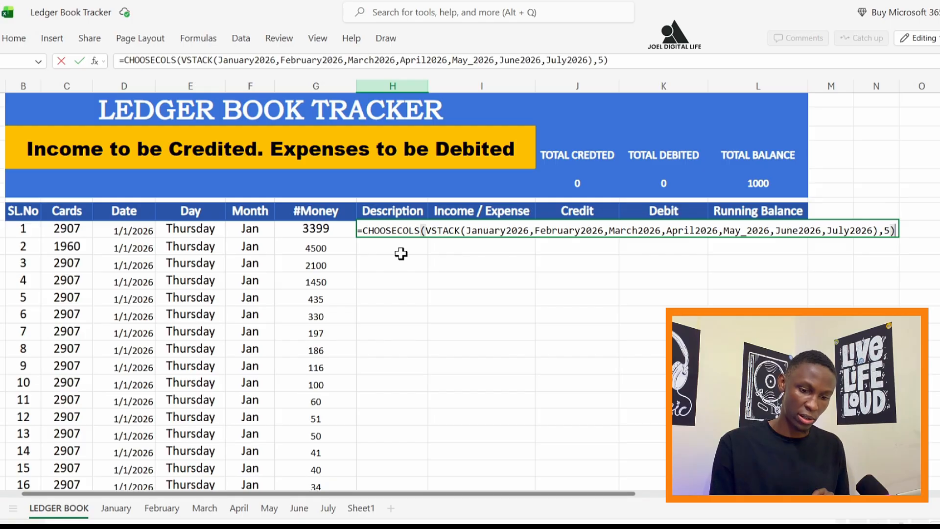
{"action": "key", "text": "Return"}
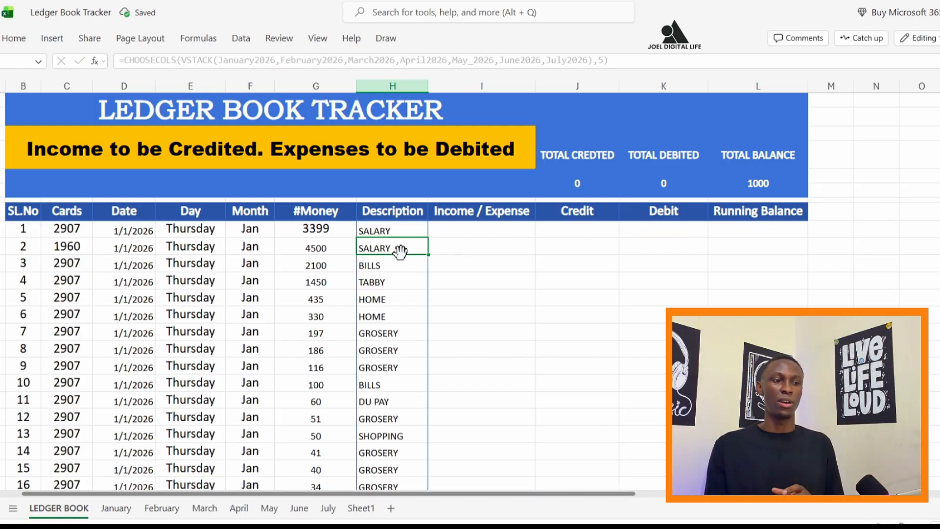
Examine the stacked Description entries down the ledger alongside the empty Income / Expense cells
{"action": "scroll", "coordinate": [400, 251], "scroll_direction": "down", "scroll_amount": 13}
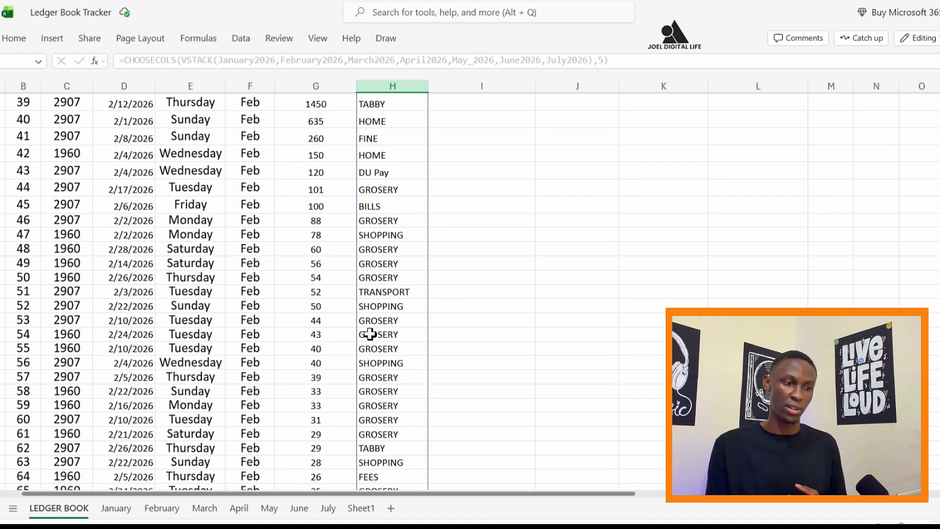
{"action": "scroll", "coordinate": [371, 235], "scroll_direction": "down", "scroll_amount": 10}
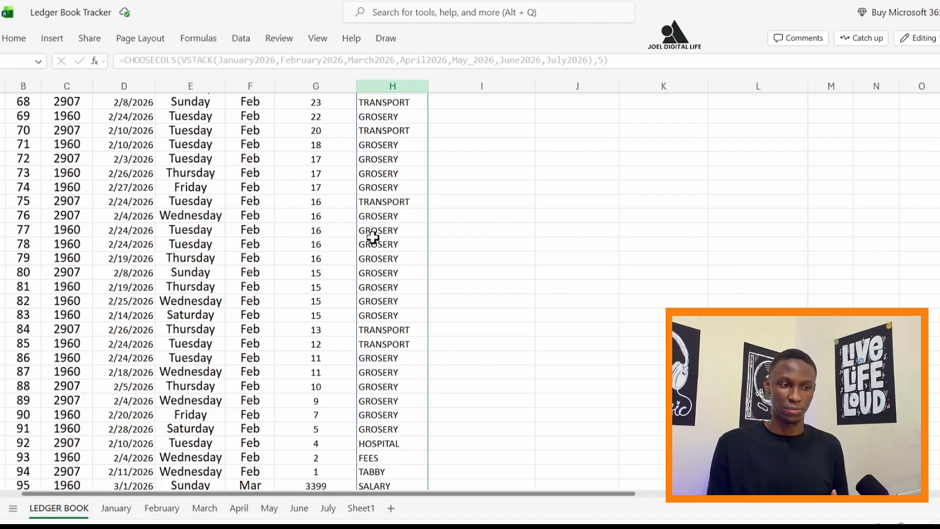
{"action": "scroll", "coordinate": [372, 238], "scroll_direction": "up", "scroll_amount": 20}
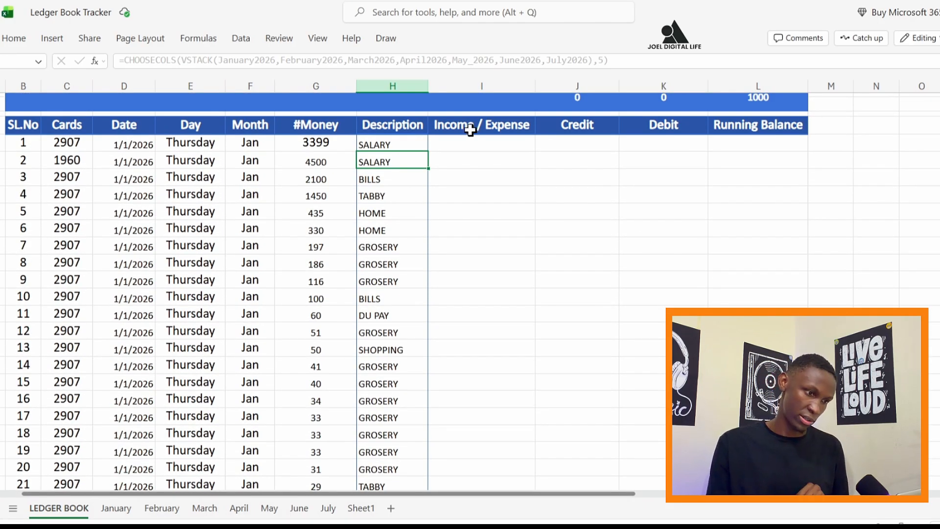
{"action": "left_click", "coordinate": [470, 146]}
{"action": "left_click", "coordinate": [470, 178]}
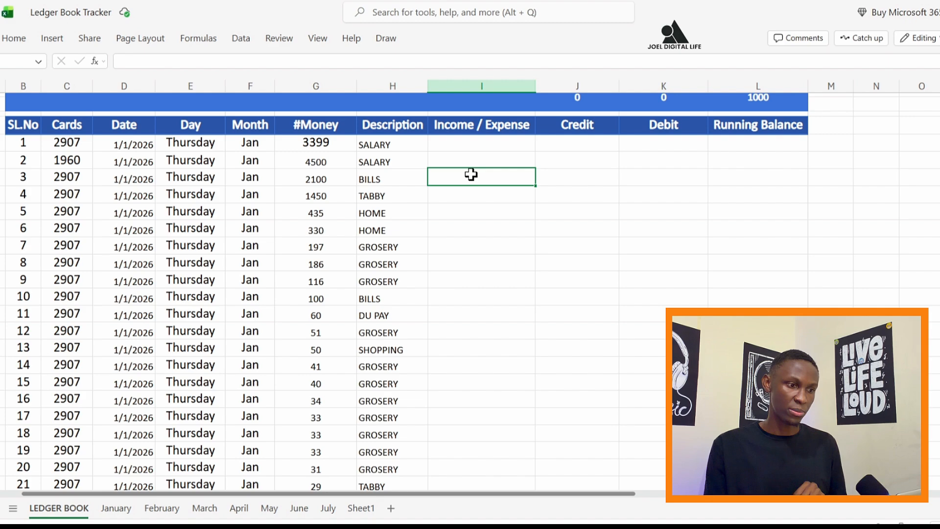
{"action": "left_click", "coordinate": [481, 141]}
{"action": "scroll", "coordinate": [479, 182], "scroll_direction": "up", "scroll_amount": 2}
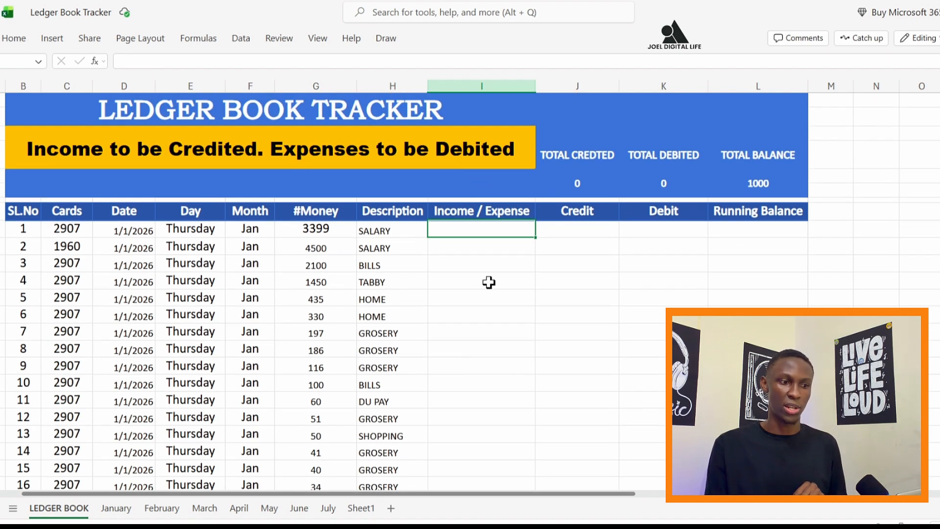
{"action": "left_click", "coordinate": [472, 250]}
{"action": "left_click", "coordinate": [479, 230]}
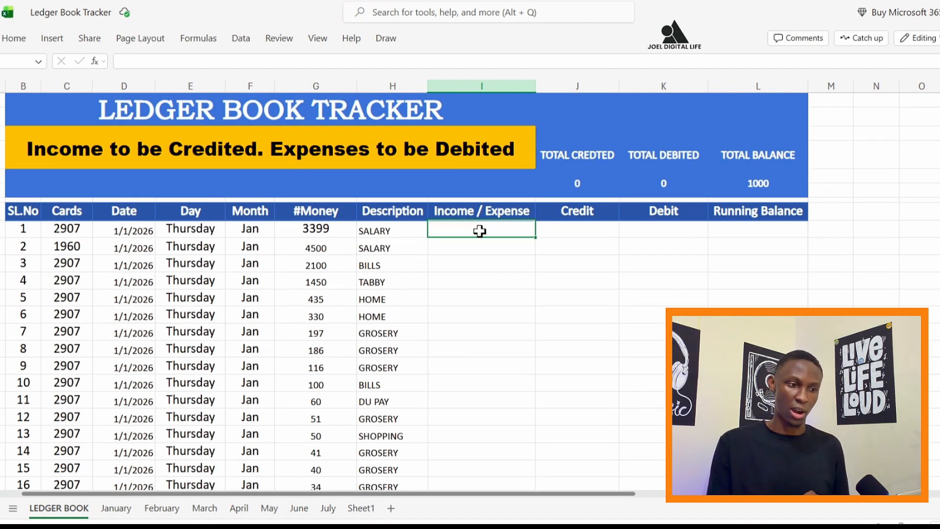
{"action": "left_click", "coordinate": [489, 248]}
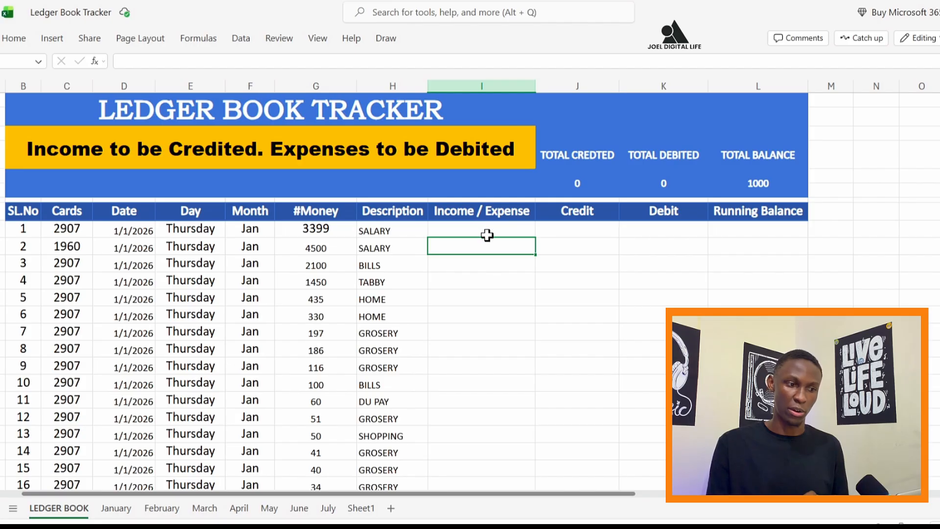
{"action": "left_click", "coordinate": [488, 228]}
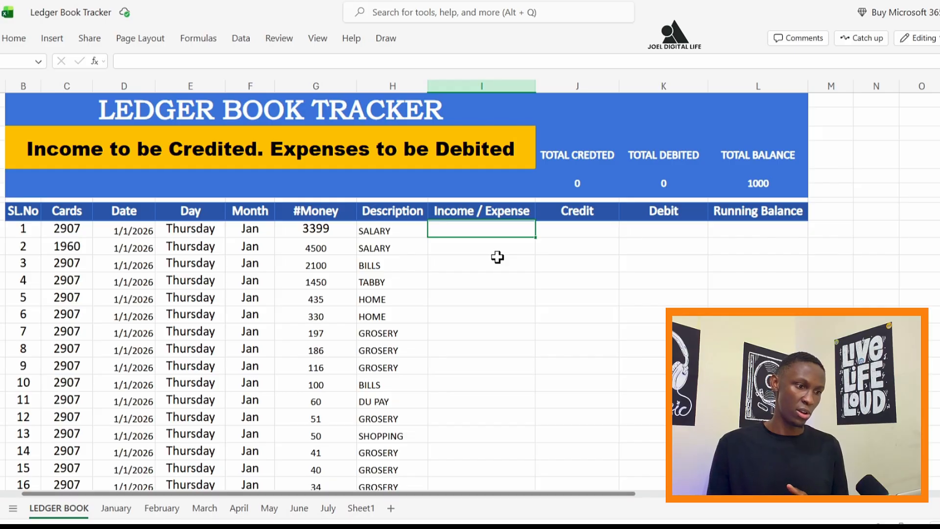
{"action": "left_click", "coordinate": [469, 244]}
{"action": "left_click", "coordinate": [478, 265]}
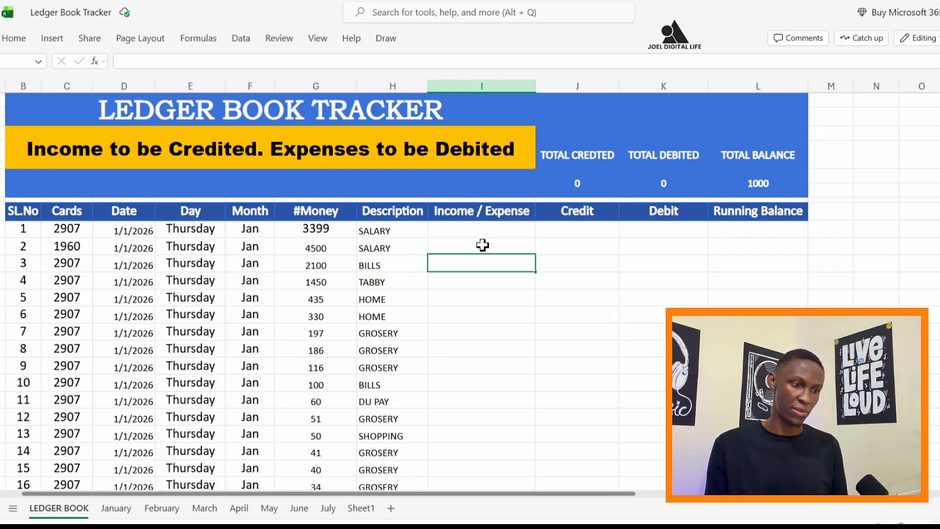
{"action": "left_click", "coordinate": [483, 245]}
{"action": "left_click", "coordinate": [483, 228]}
{"action": "left_click", "coordinate": [483, 247]}
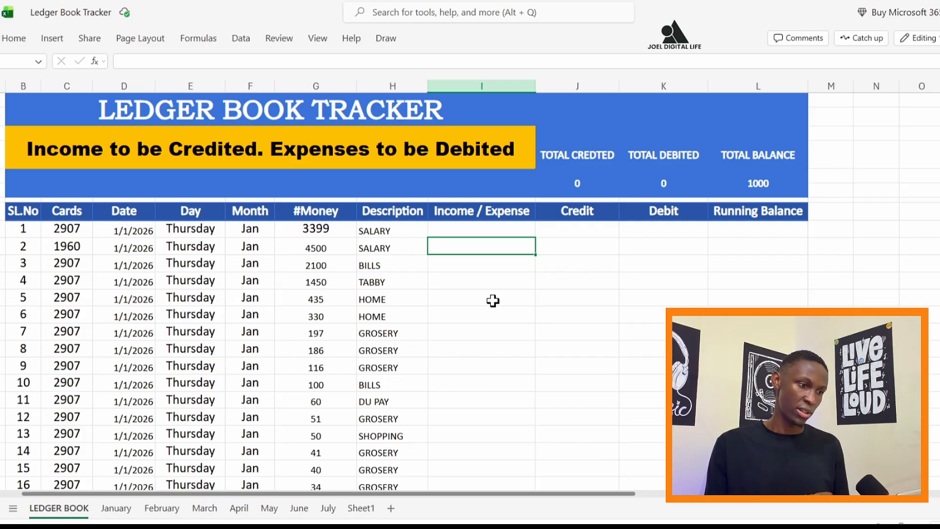
{"action": "scroll", "coordinate": [397, 254], "scroll_direction": "down", "scroll_amount": 5}
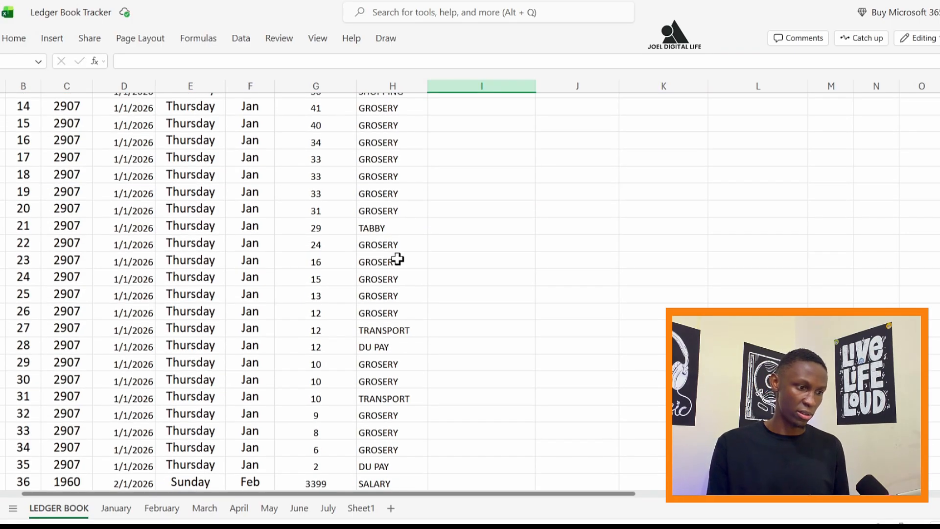
{"action": "scroll", "coordinate": [397, 259], "scroll_direction": "down", "scroll_amount": 10}
{"action": "scroll", "coordinate": [397, 245], "scroll_direction": "up", "scroll_amount": 15}
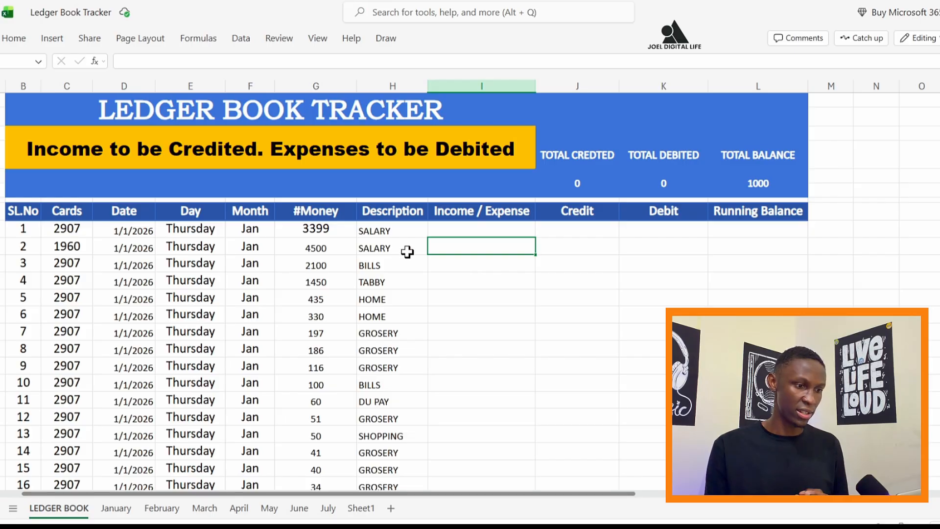
{"action": "left_click", "coordinate": [488, 230]}
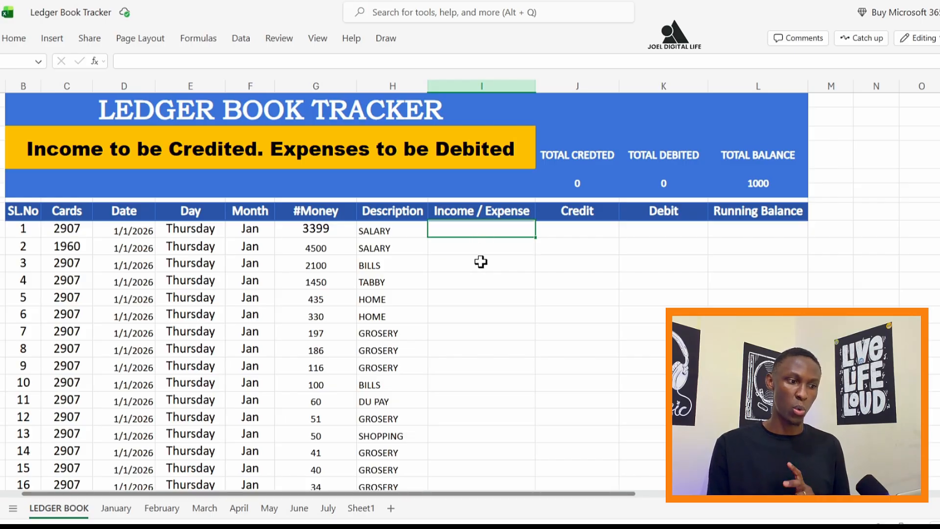
{"action": "left_click", "coordinate": [471, 245]}
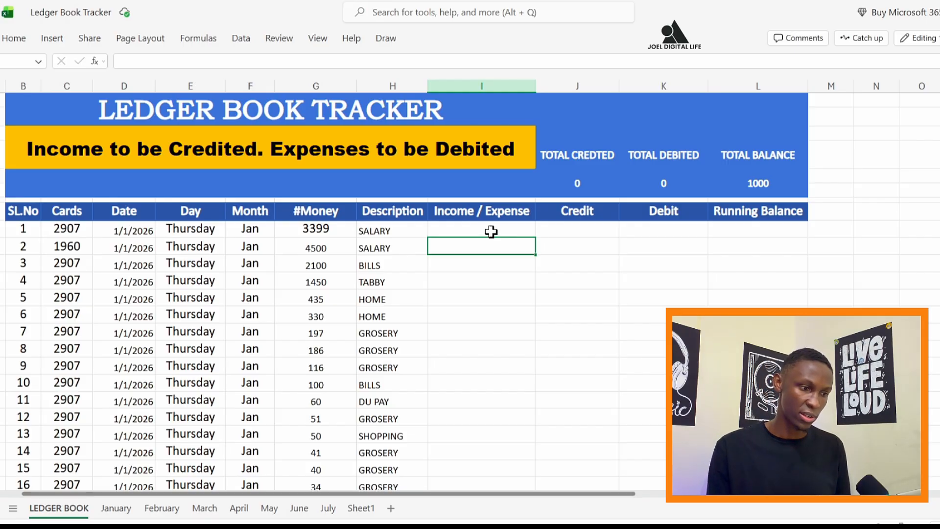
Start an IF formula in the first Income / Expense cell that tests whether H9 equals "SALARY"
{"action": "left_click", "coordinate": [492, 232]}
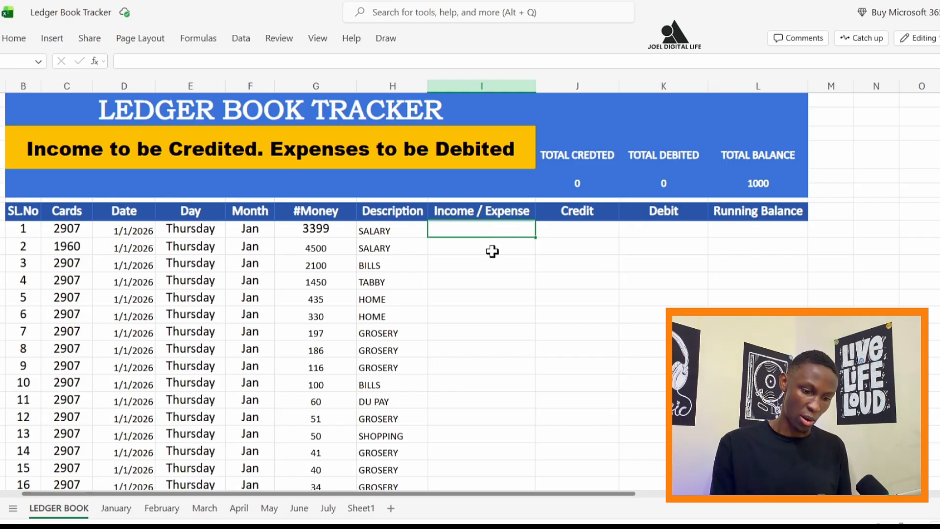
{"action": "type", "text": "="}
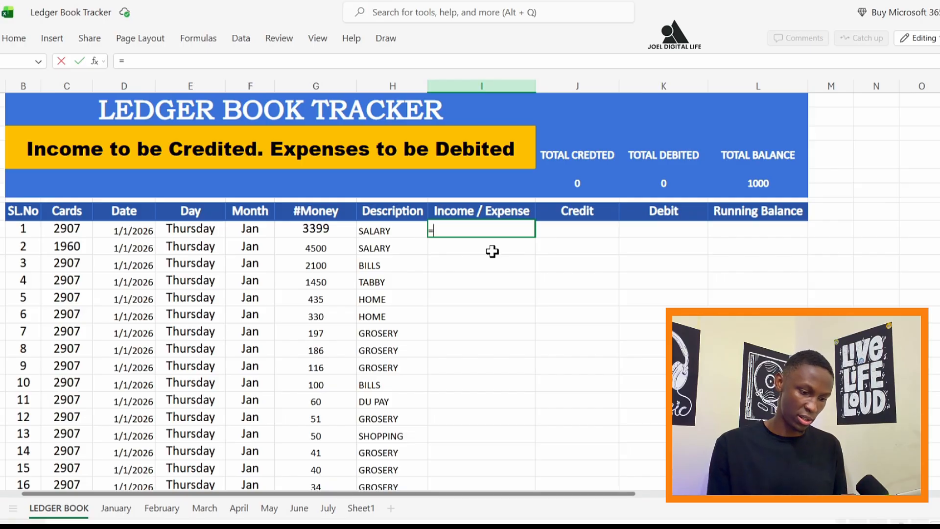
{"action": "type", "text": "if"}
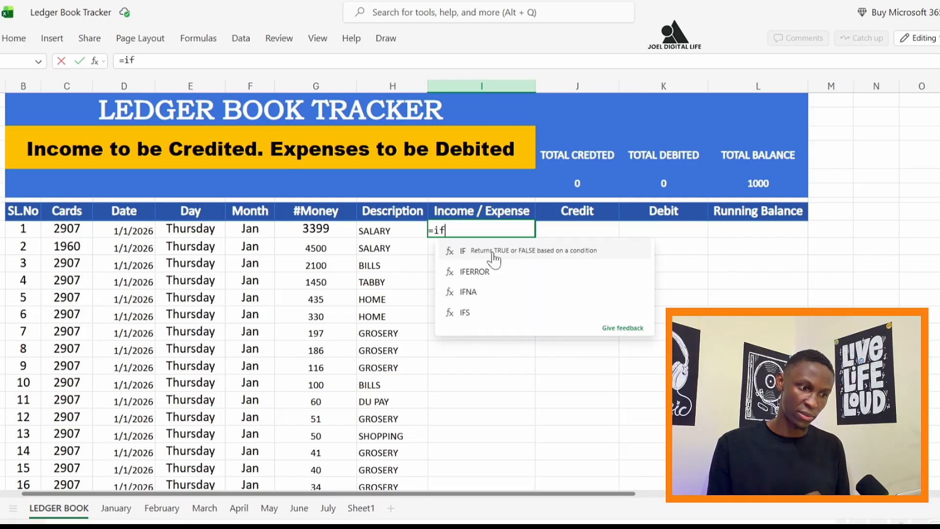
{"action": "left_click", "coordinate": [463, 251]}
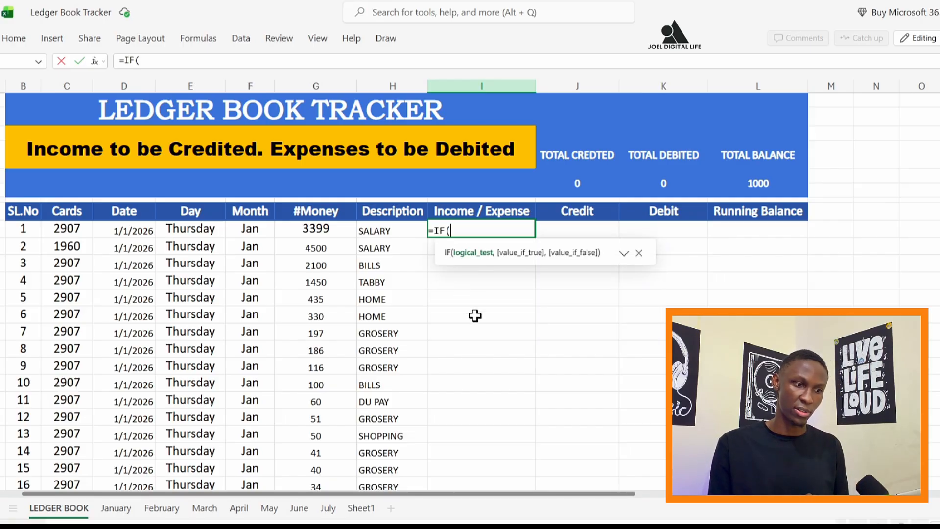
{"action": "left_click", "coordinate": [382, 229]}
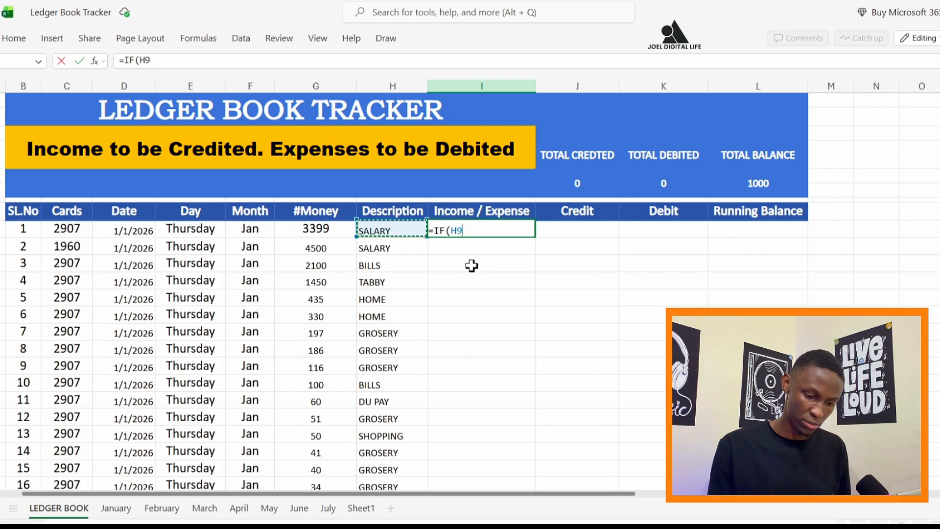
{"action": "type", "text": "="}
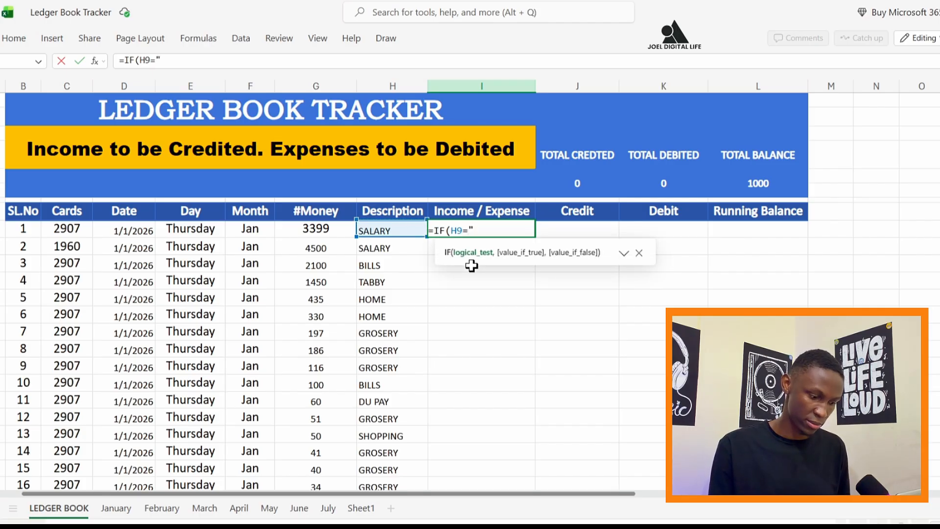
{"action": "type", "text": "\"S"}
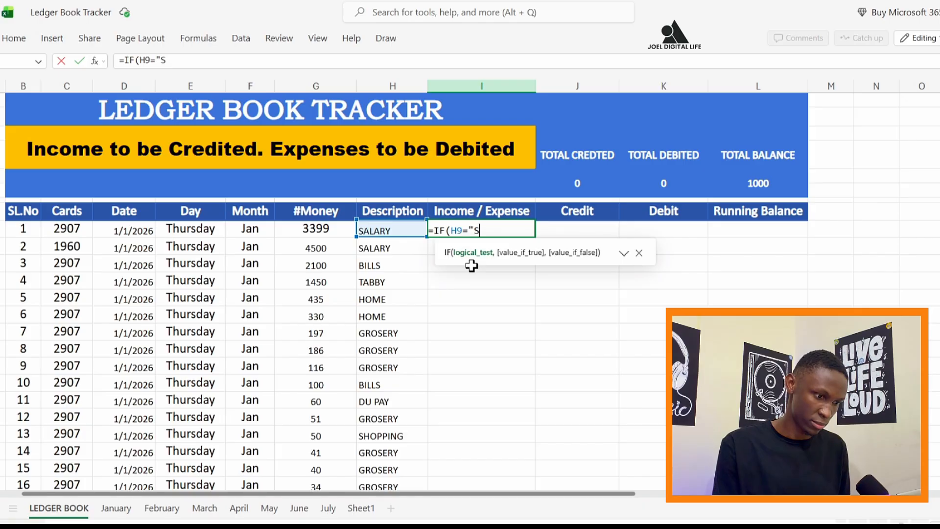
{"action": "type", "text": "ALARY"}
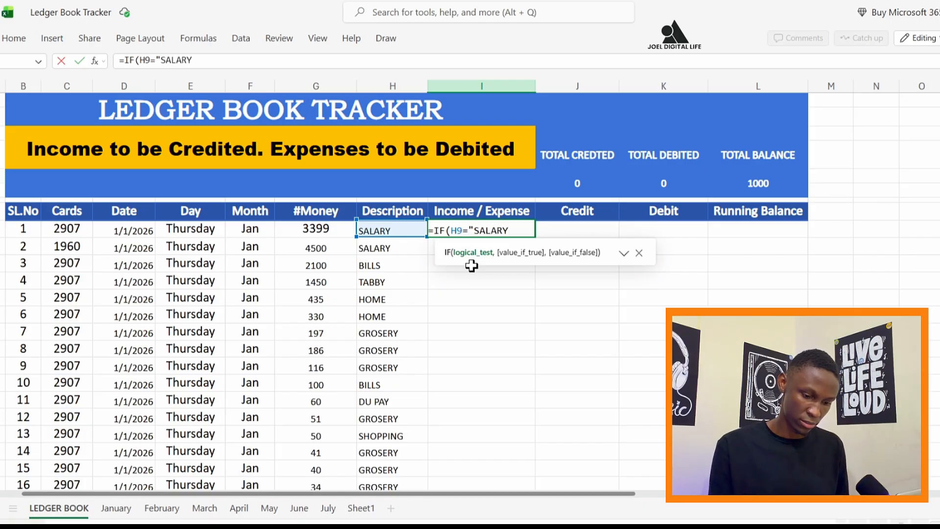
{"action": "type", "text": "\""}
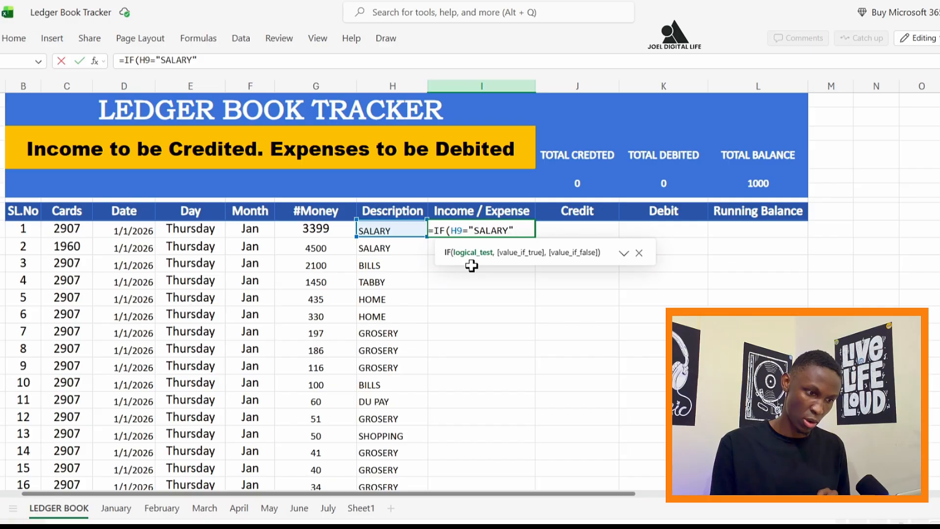
Complete the IF formula in the first Income / Expense cell so it returns "Income" when true and "Expense" otherwise
{"action": "type", "text": ","}
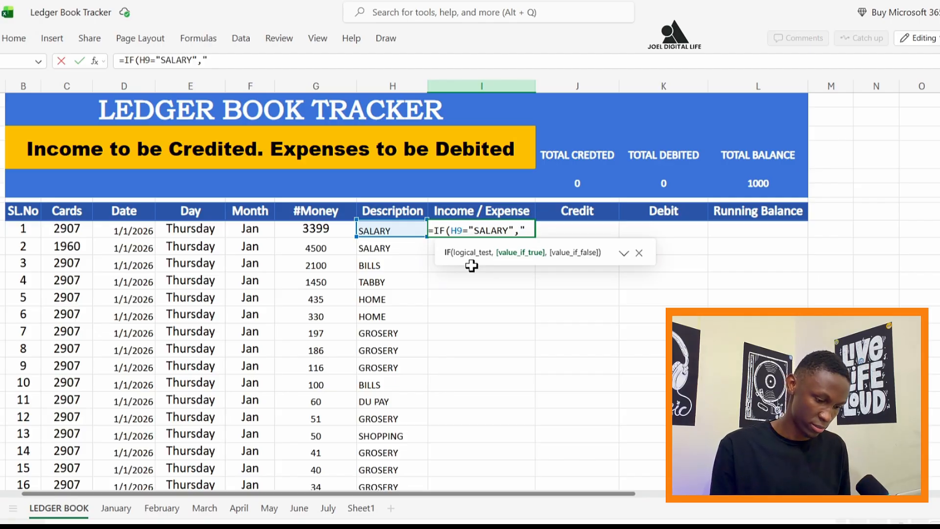
{"action": "type", "text": "\"I"}
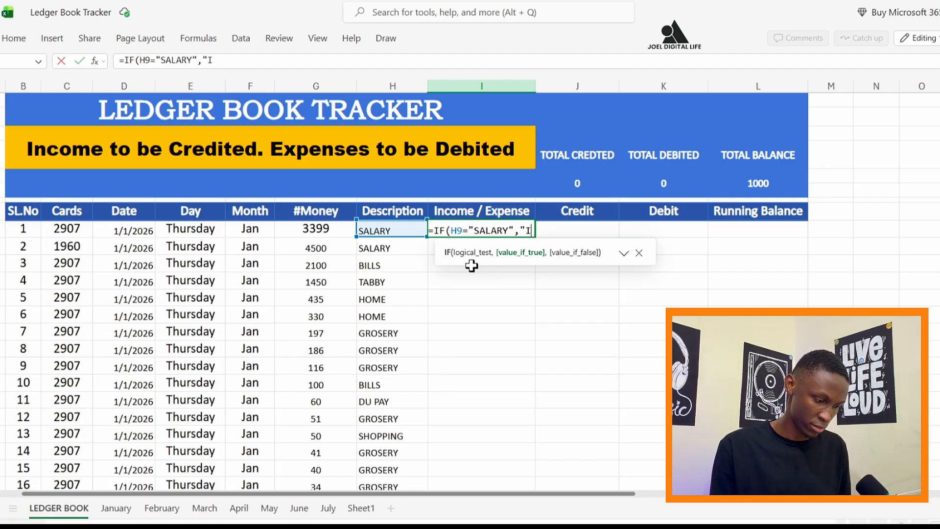
{"action": "type", "text": "ncome\","}
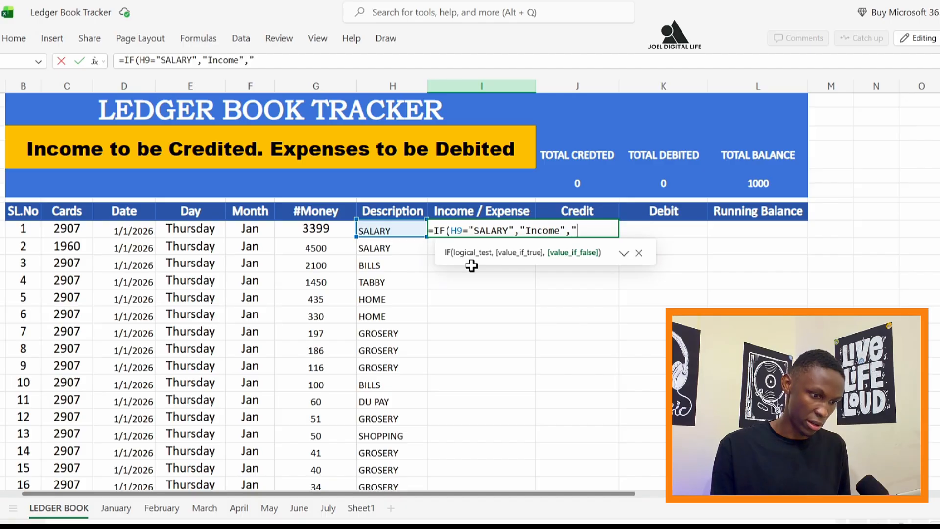
{"action": "type", "text": "Exp"}
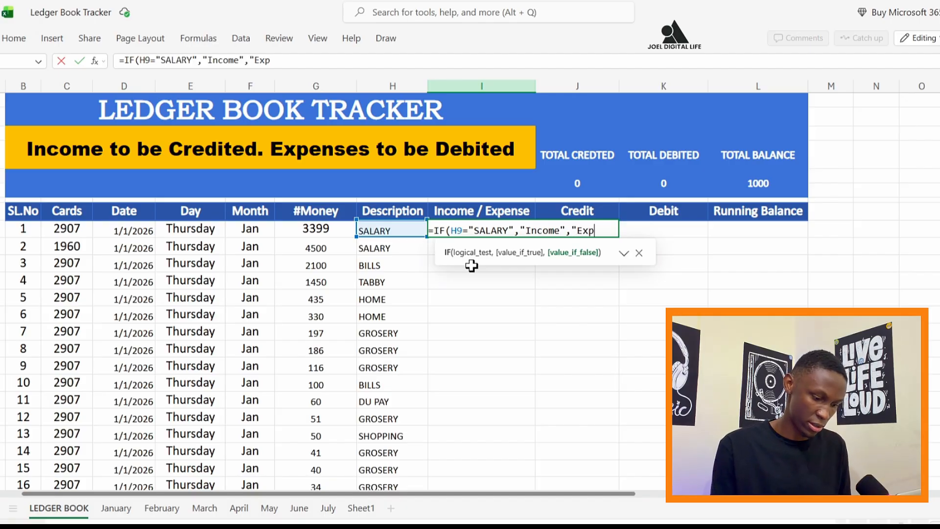
{"action": "type", "text": "ense"}
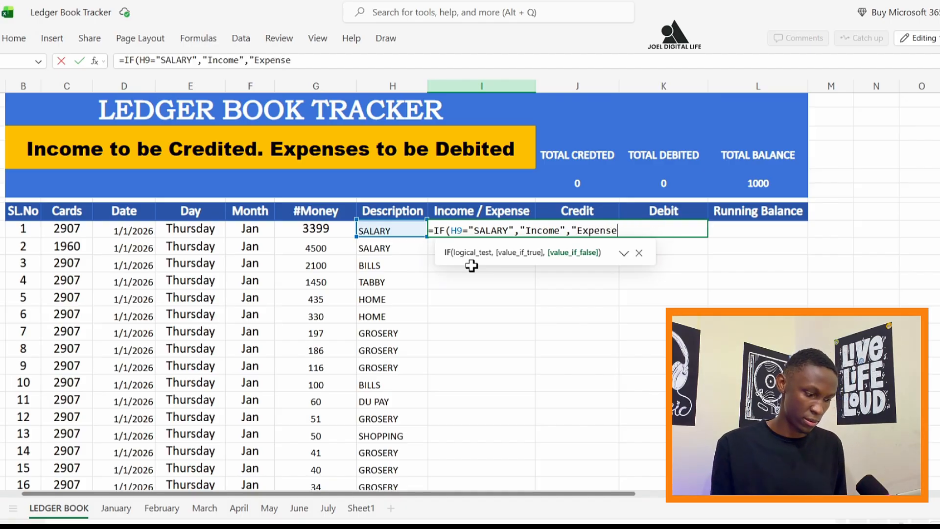
{"action": "type", "text": "\")"}
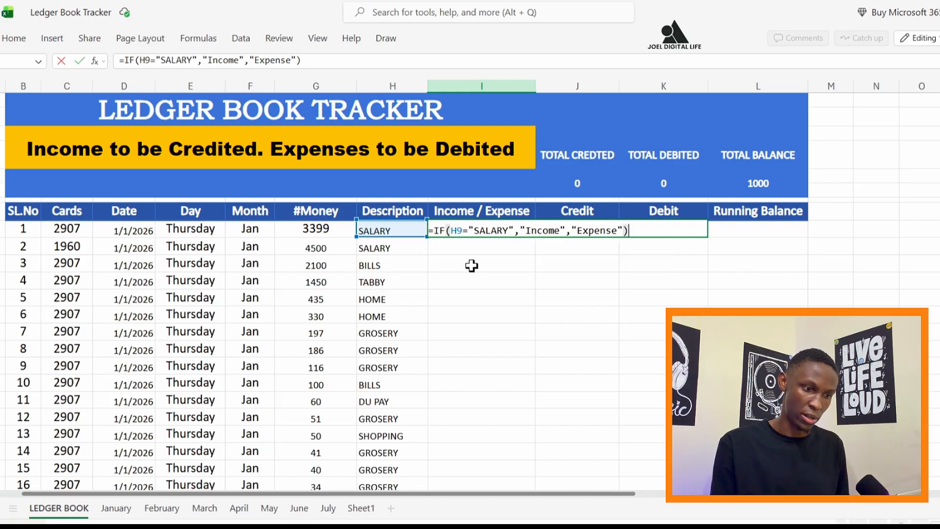
{"action": "key", "text": "Return"}
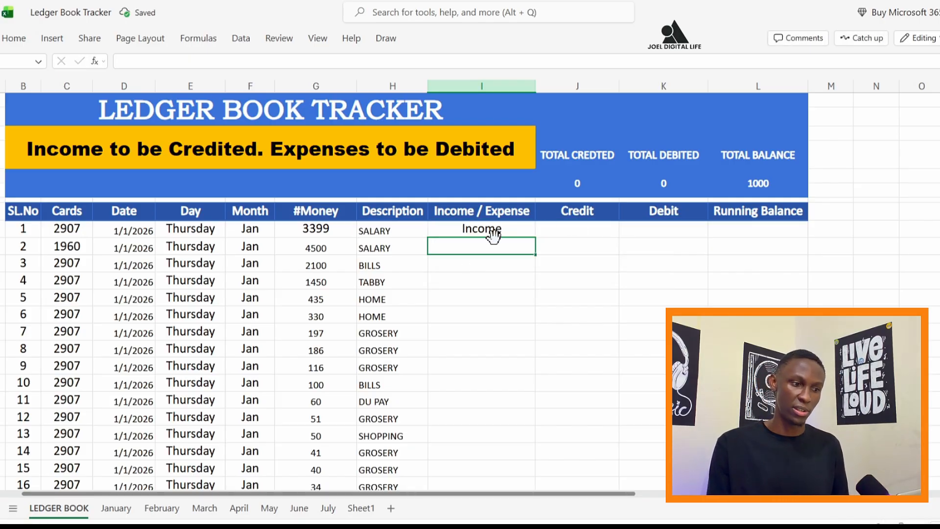
Fill the Income / Expense formula from the first entry down through all ledger rows
{"action": "left_click", "coordinate": [512, 227]}
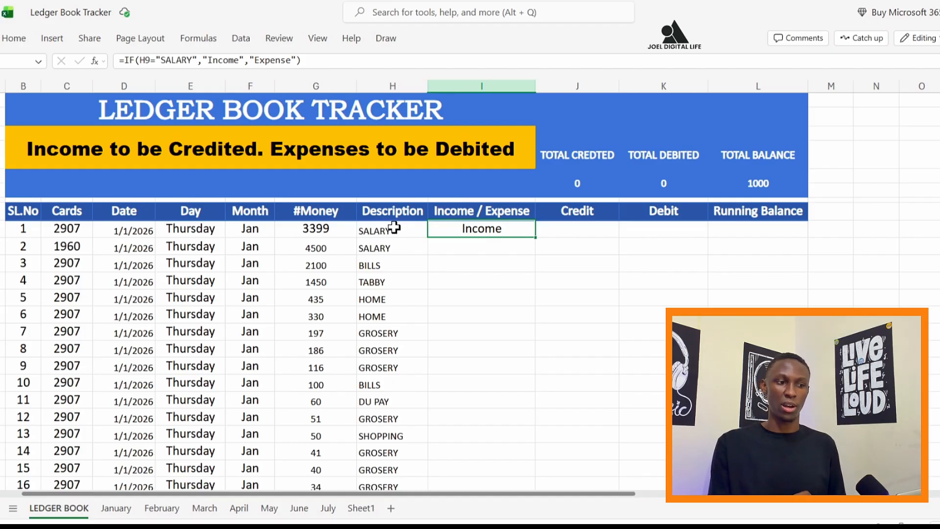
{"action": "left_click", "coordinate": [398, 228]}
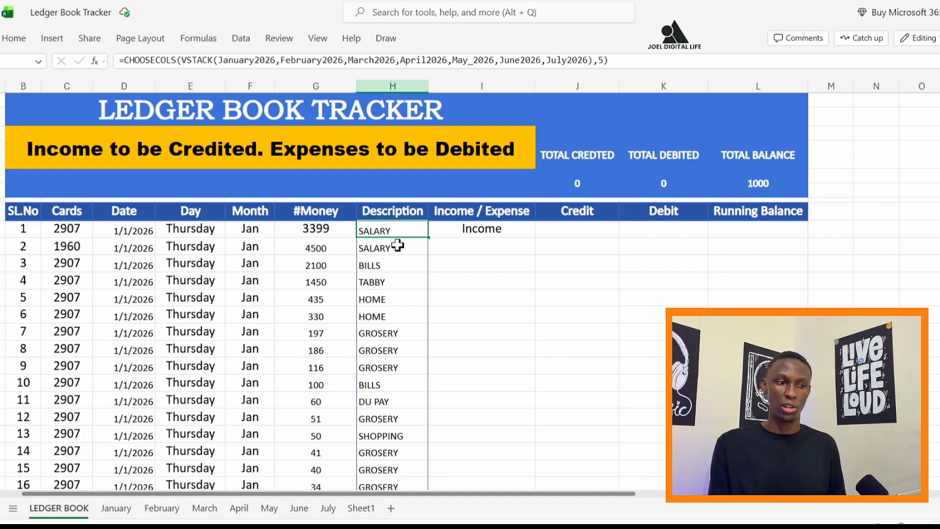
{"action": "left_click", "coordinate": [484, 225]}
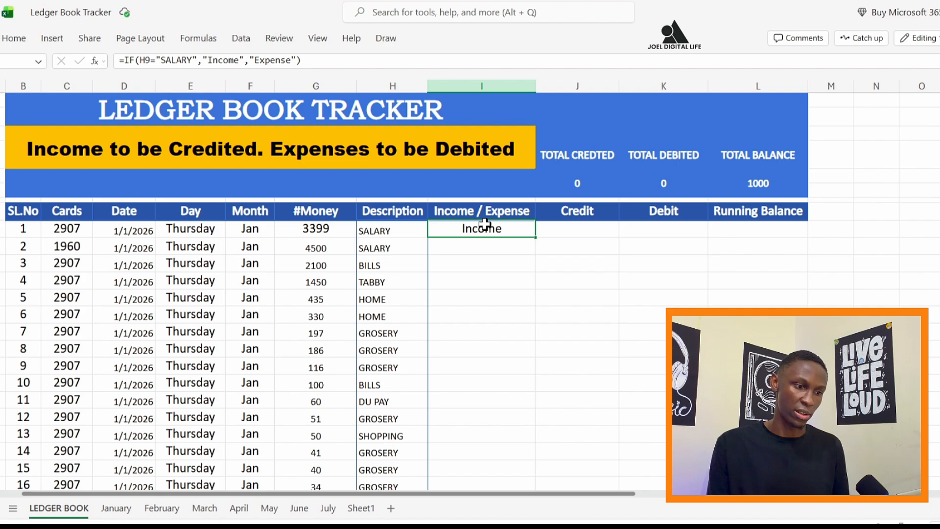
{"action": "double_click", "coordinate": [536, 237]}
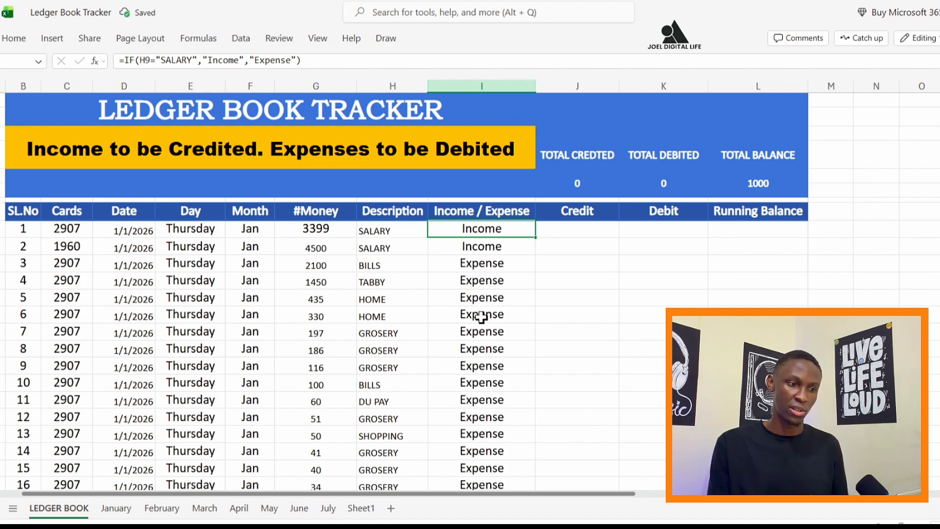
Examine the Income / Expense classifications against the descriptions down the January and February rows
{"action": "scroll", "coordinate": [552, 343], "scroll_direction": "down", "scroll_amount": 12}
{"action": "scroll", "coordinate": [506, 329], "scroll_direction": "up", "scroll_amount": 3}
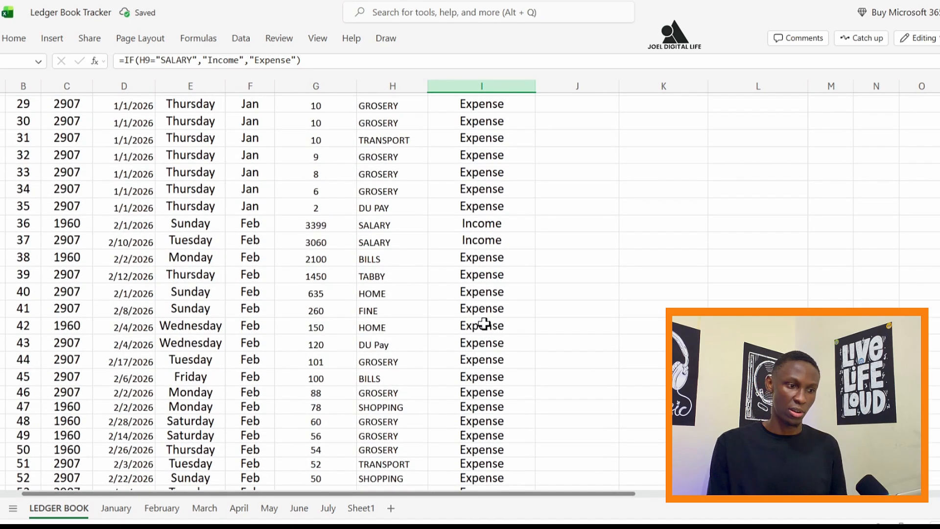
{"action": "left_click", "coordinate": [495, 226]}
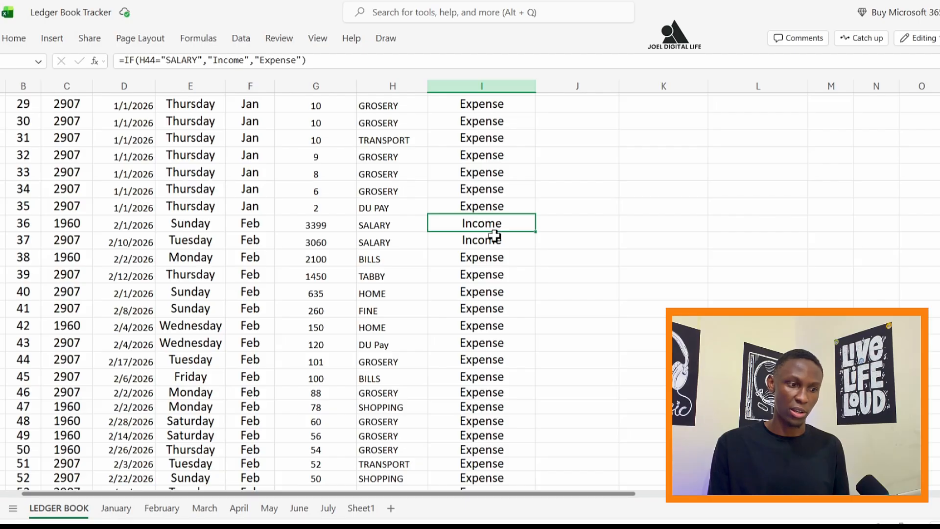
{"action": "left_click", "coordinate": [493, 240]}
{"action": "left_click", "coordinate": [490, 207]}
{"action": "left_click", "coordinate": [490, 189]}
{"action": "scroll", "coordinate": [479, 254], "scroll_direction": "up", "scroll_amount": 10}
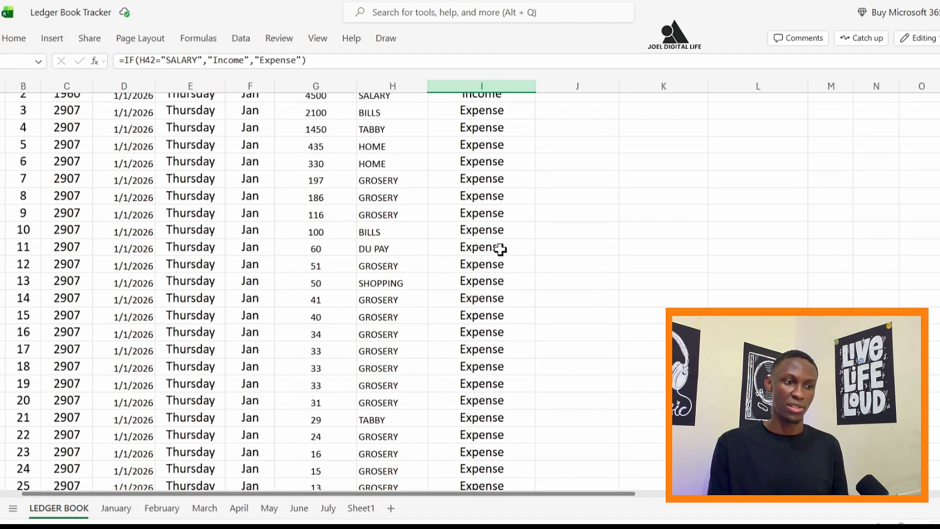
{"action": "scroll", "coordinate": [480, 324], "scroll_direction": "down", "scroll_amount": 5}
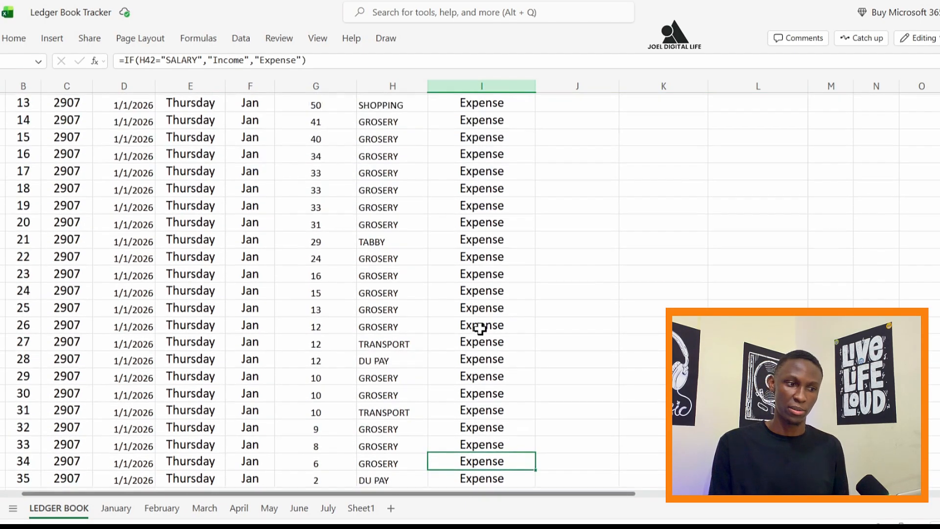
{"action": "scroll", "coordinate": [479, 329], "scroll_direction": "up", "scroll_amount": 5}
Examine the crediting and debiting rule in the banner alongside the empty Credit and Debit cells of the first two entries
{"action": "left_click", "coordinate": [577, 229]}
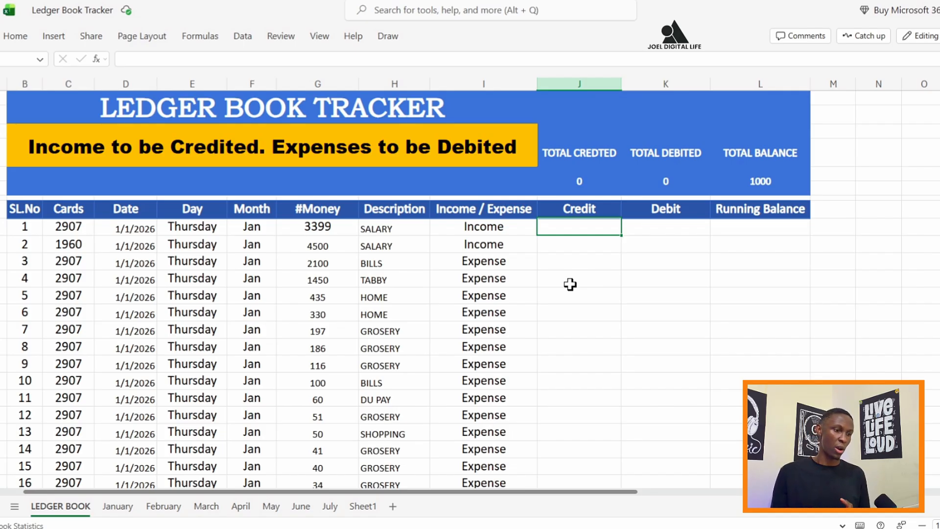
{"action": "left_click", "coordinate": [409, 144]}
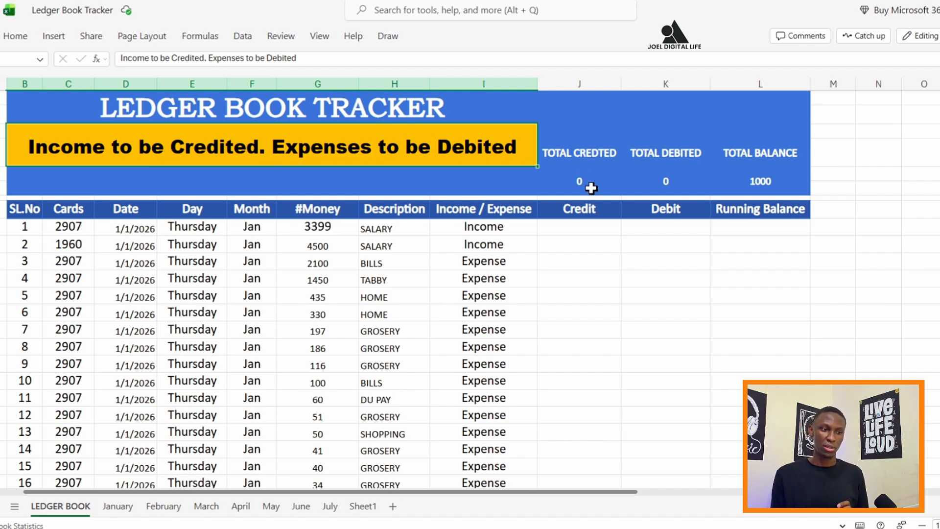
{"action": "left_click", "coordinate": [579, 227]}
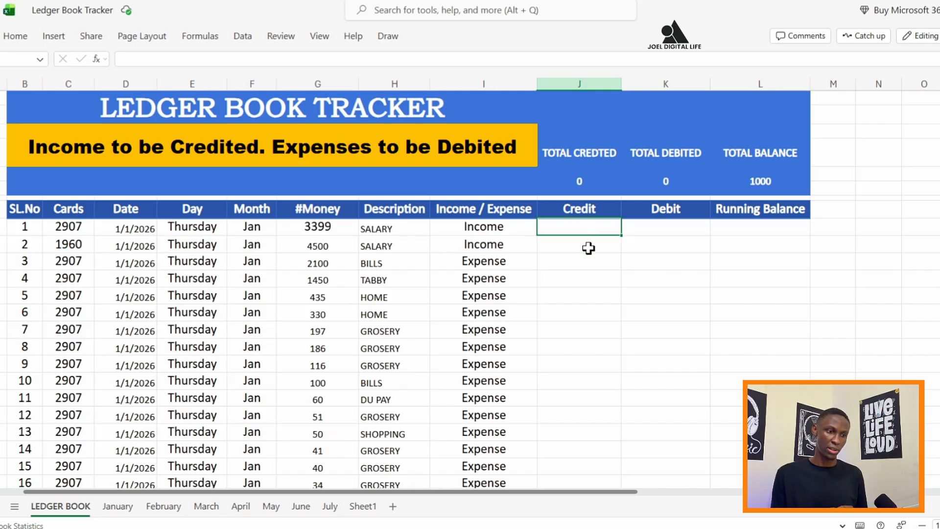
{"action": "left_click", "coordinate": [589, 245]}
{"action": "left_click", "coordinate": [593, 226]}
{"action": "left_click", "coordinate": [671, 229]}
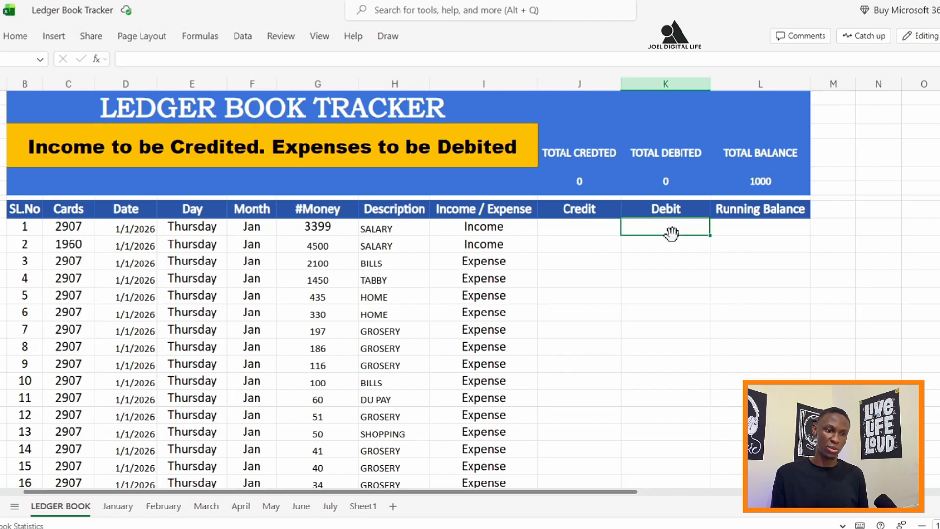
{"action": "left_click", "coordinate": [671, 244]}
{"action": "left_click", "coordinate": [577, 241]}
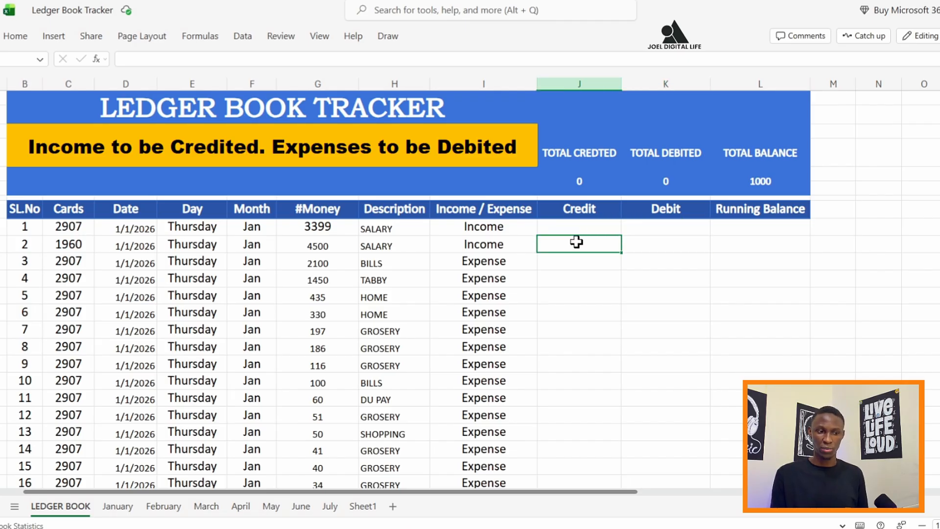
{"action": "left_click", "coordinate": [650, 226]}
{"action": "left_click", "coordinate": [656, 242]}
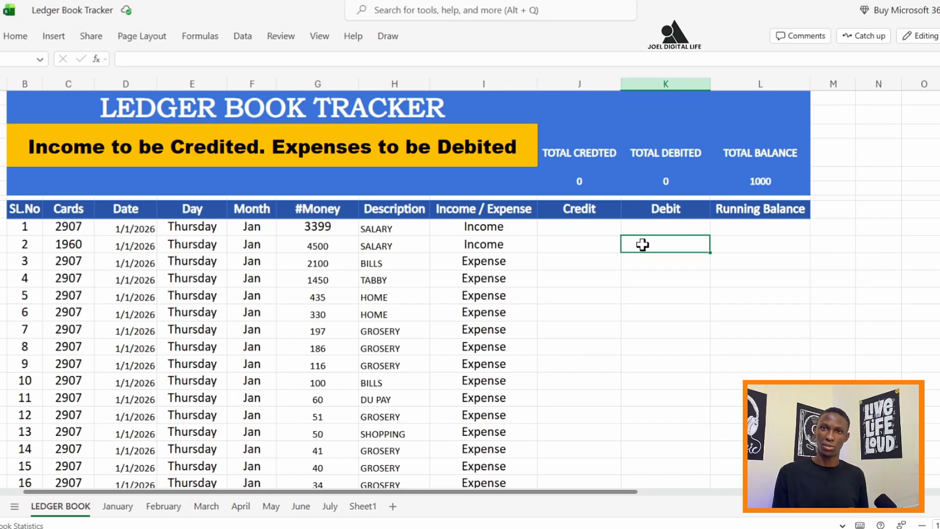
Start an IF formula in the first Credit cell that tests whether I9 equals "Income"
{"action": "left_click", "coordinate": [594, 225]}
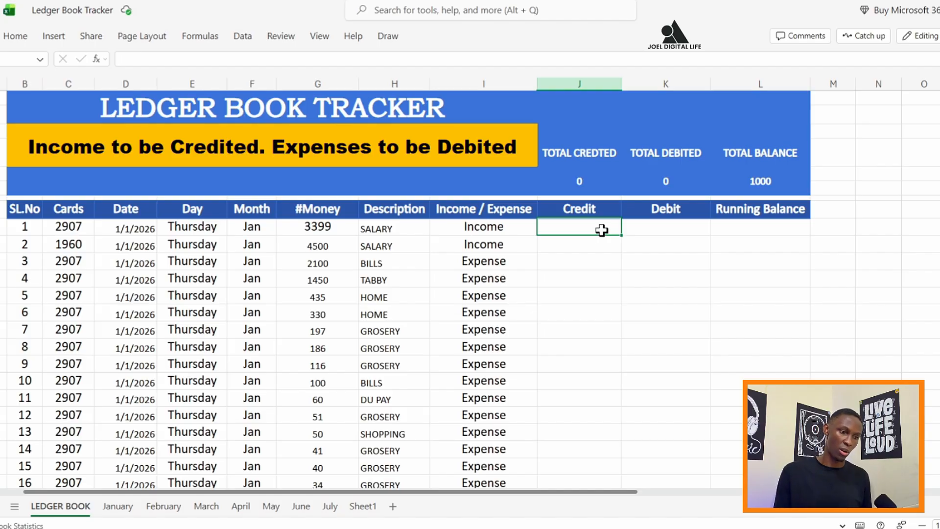
{"action": "type", "text": "="}
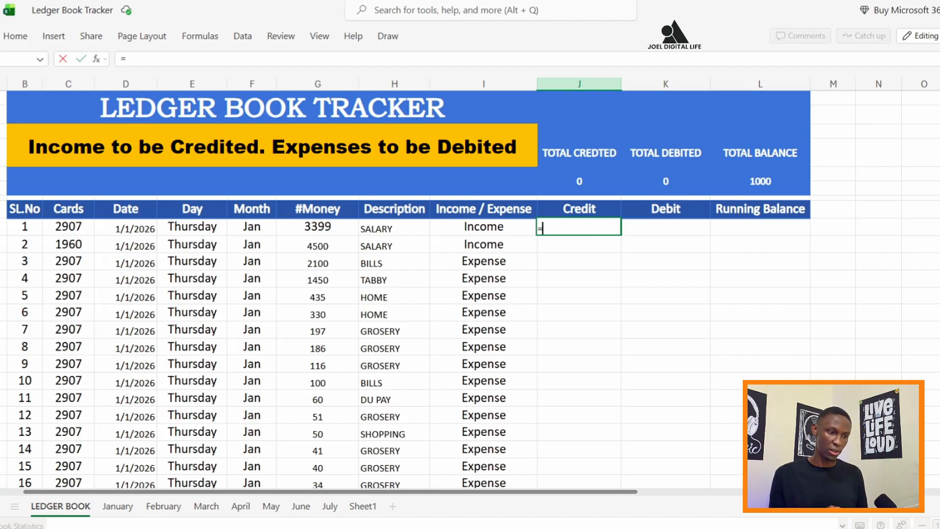
{"action": "type", "text": "if"}
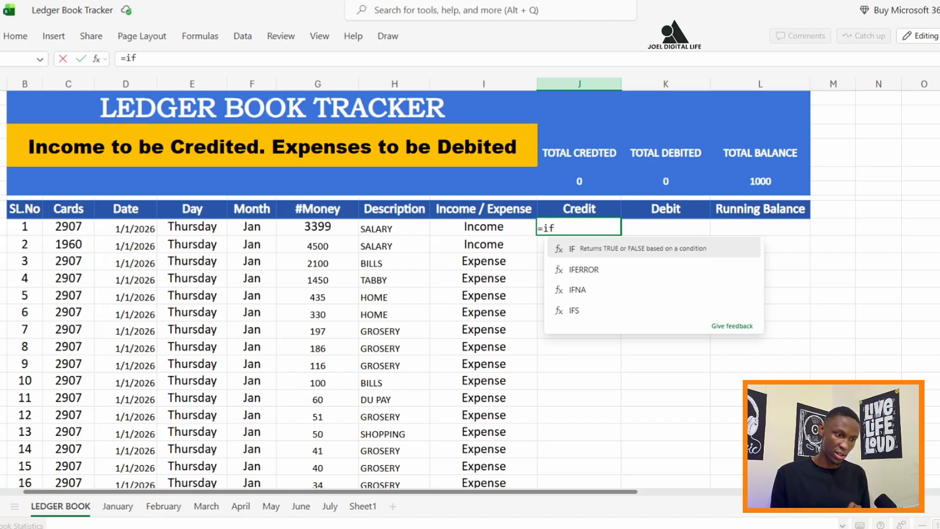
{"action": "key", "text": "Tab"}
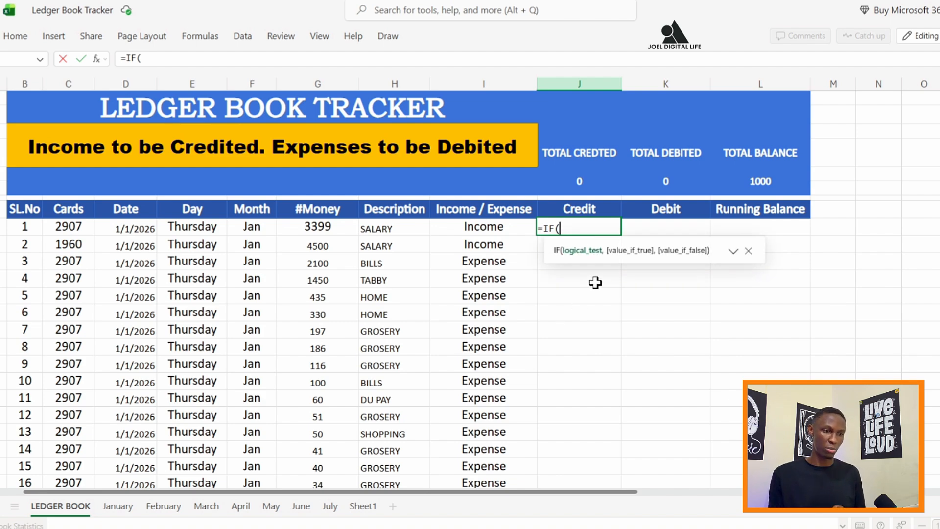
{"action": "left_click", "coordinate": [491, 230]}
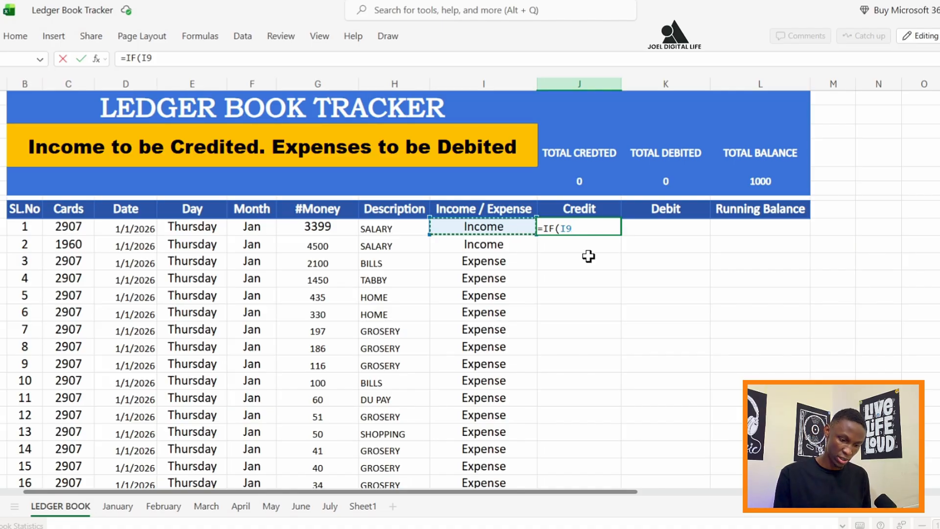
{"action": "type", "text": "="}
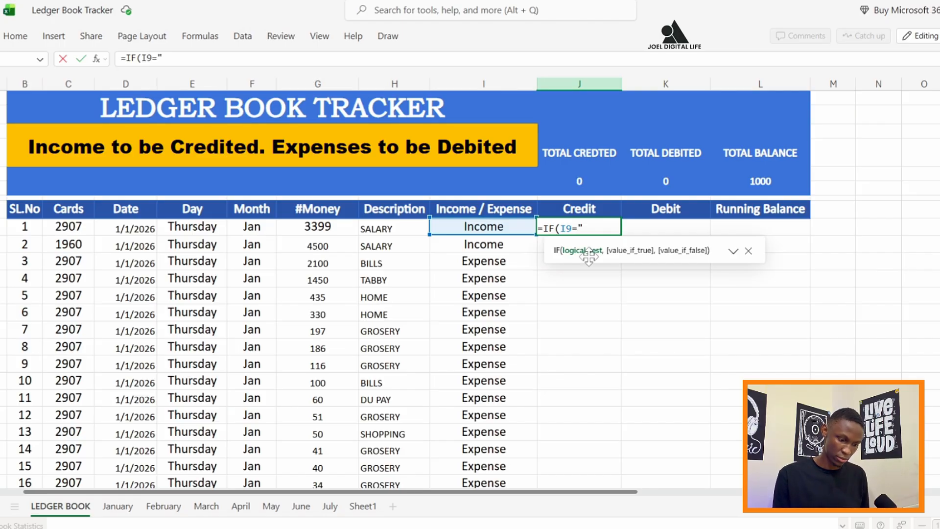
{"action": "type", "text": "\"Inc"}
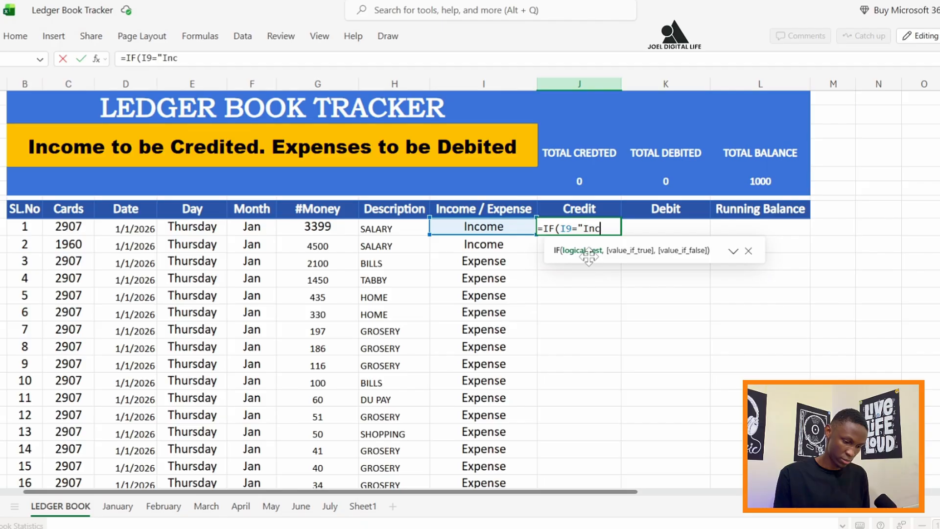
{"action": "type", "text": "ome"}
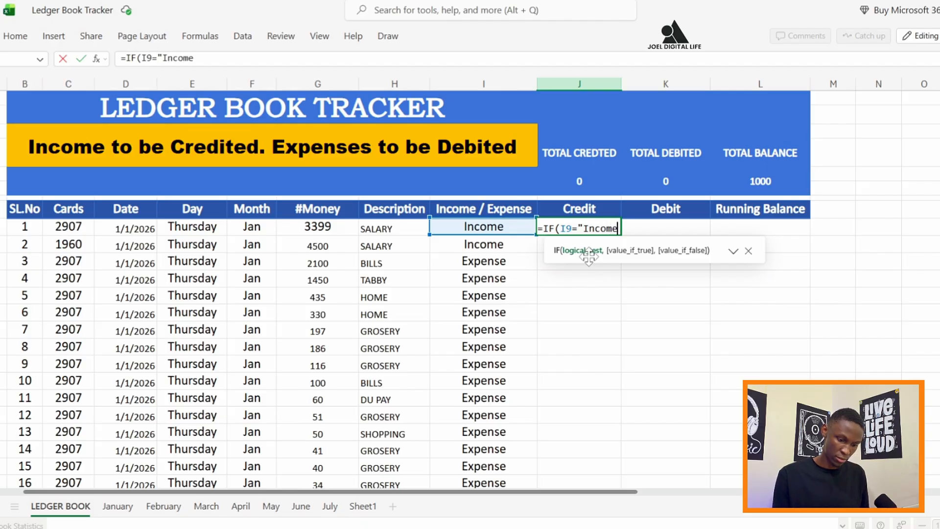
{"action": "type", "text": "\","}
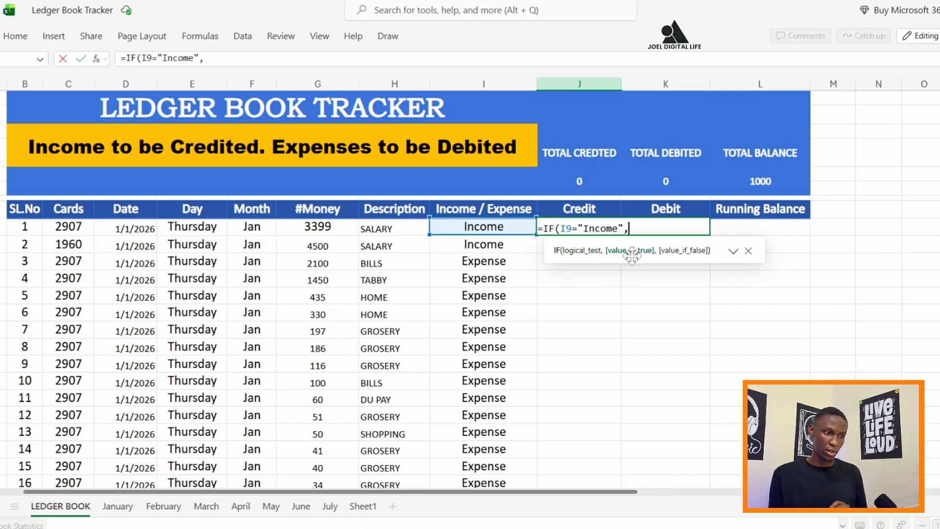
Complete the first Credit cell's IF formula to return the amount in G9 when true and an empty string otherwise
{"action": "left_click", "coordinate": [325, 227]}
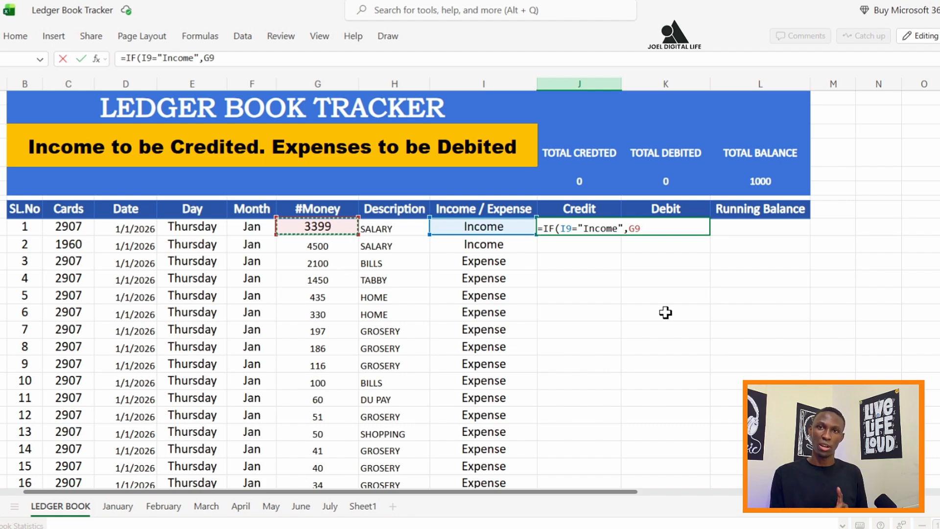
{"action": "type", "text": ","}
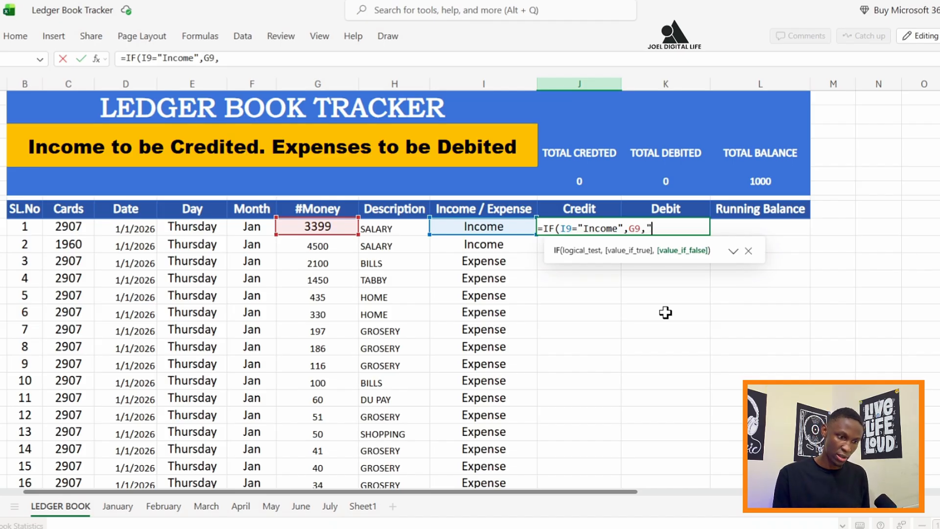
{"action": "type", "text": "\"\")"}
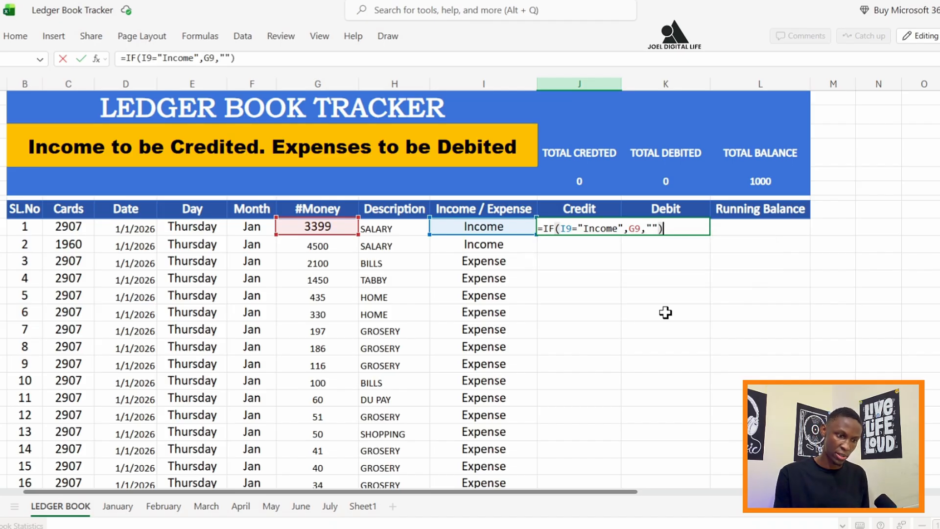
{"action": "key", "text": "Return"}
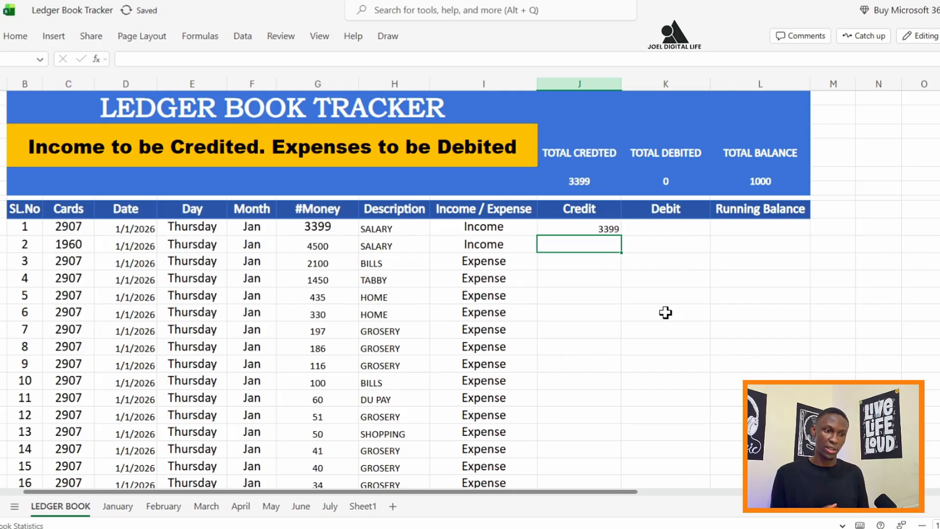
{"action": "left_click", "coordinate": [596, 224]}
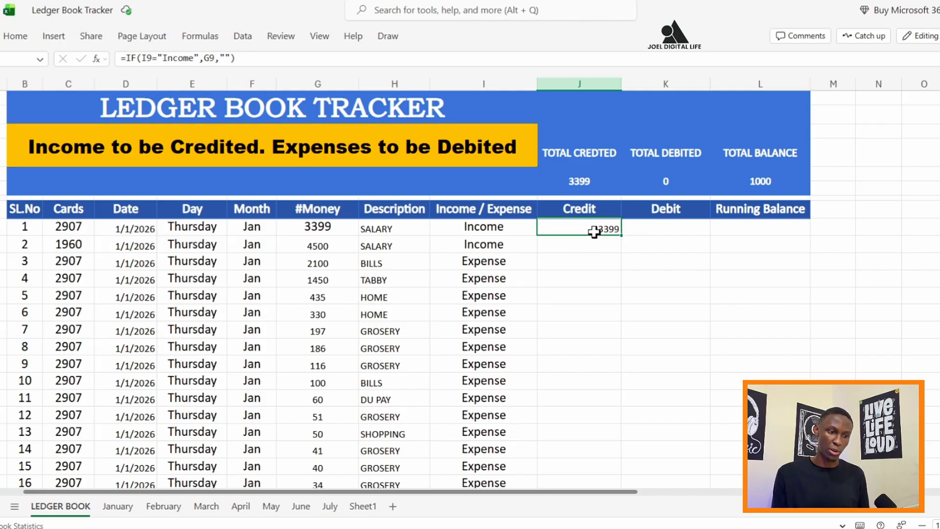
Fill the first Credit cell's IF formula down the whole column and check the credited amounts through the April rows
{"action": "double_click", "coordinate": [620, 234]}
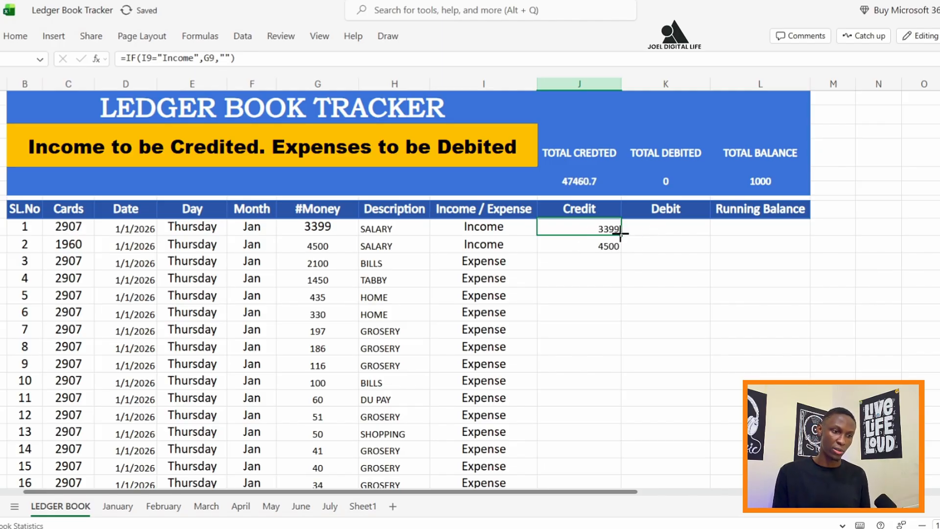
{"action": "scroll", "coordinate": [577, 298], "scroll_direction": "down", "scroll_amount": 15}
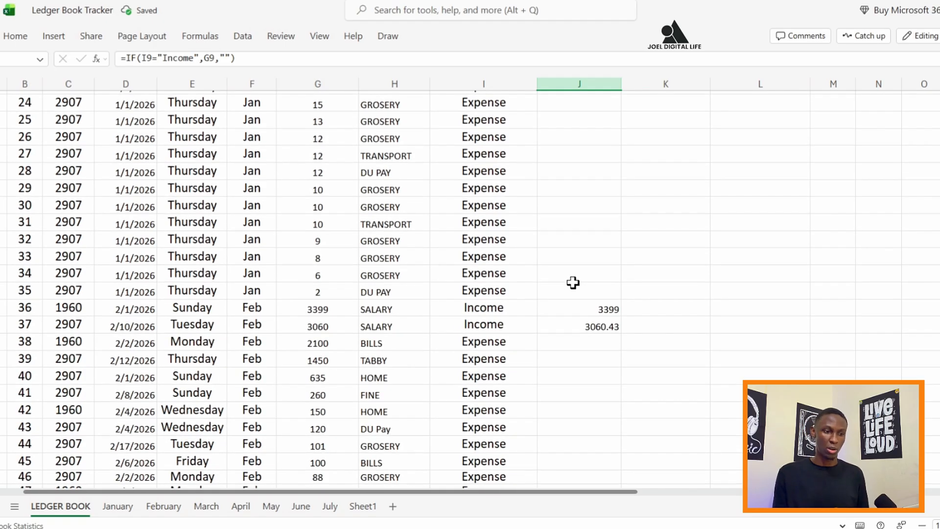
{"action": "scroll", "coordinate": [573, 282], "scroll_direction": "down", "scroll_amount": 16}
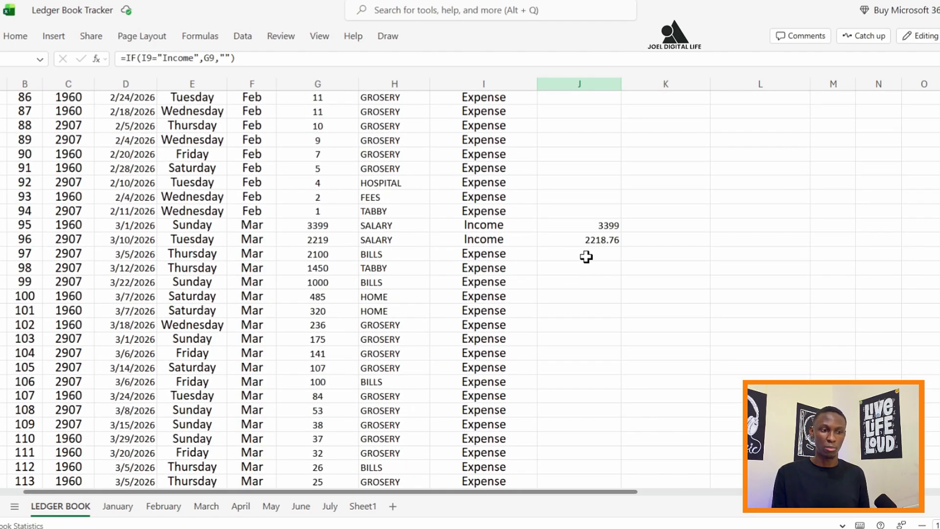
{"action": "scroll", "coordinate": [589, 298], "scroll_direction": "down", "scroll_amount": 20}
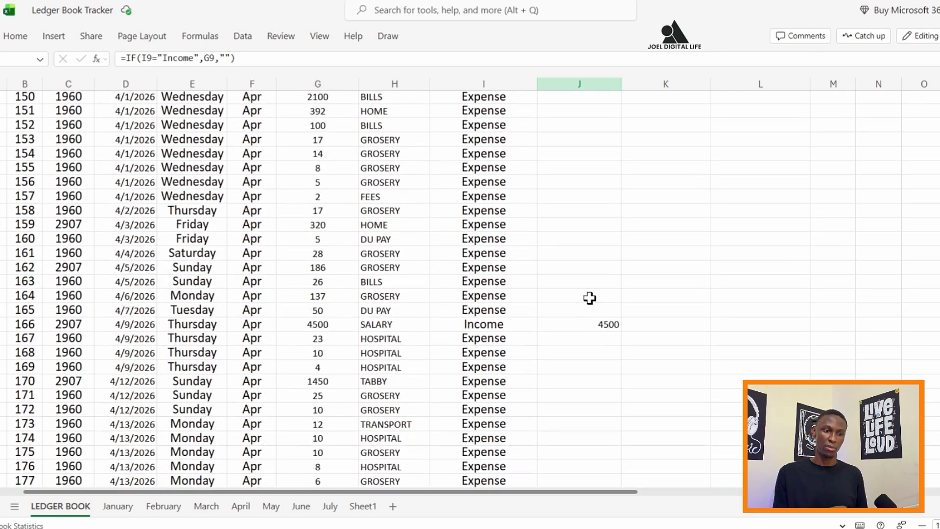
{"action": "scroll", "coordinate": [585, 278], "scroll_direction": "down", "scroll_amount": 10}
{"action": "scroll", "coordinate": [586, 278], "scroll_direction": "up", "scroll_amount": 20}
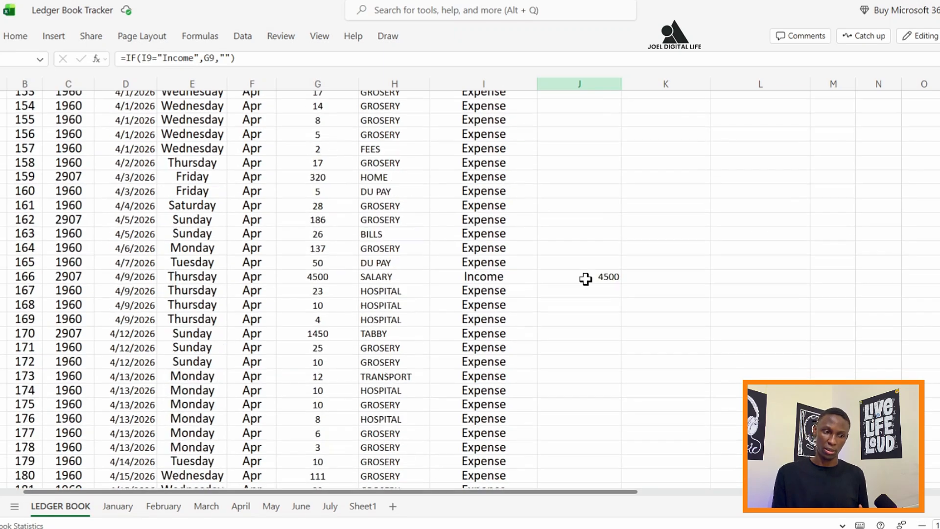
{"action": "scroll", "coordinate": [586, 278], "scroll_direction": "up", "scroll_amount": 20}
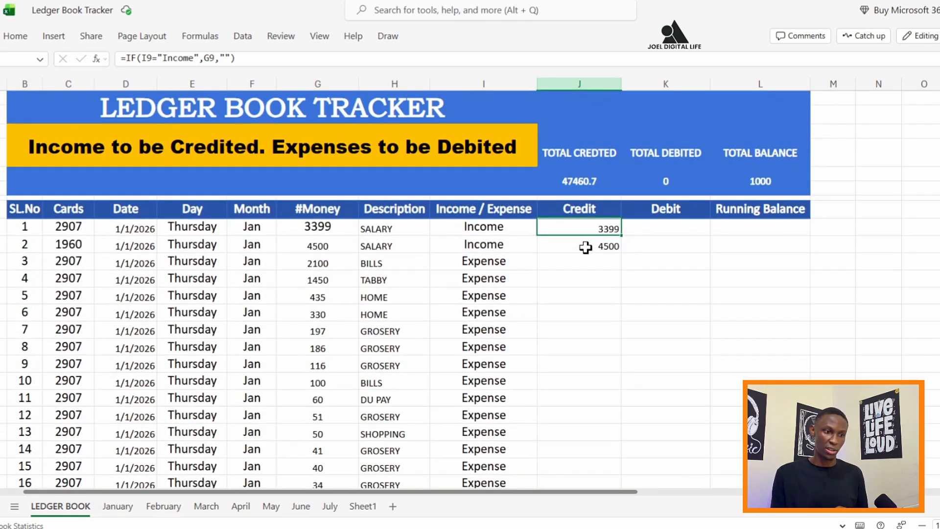
Start an IF formula in the first Debit cell that tests whether I9 equals "Expense"
{"action": "left_click", "coordinate": [657, 228]}
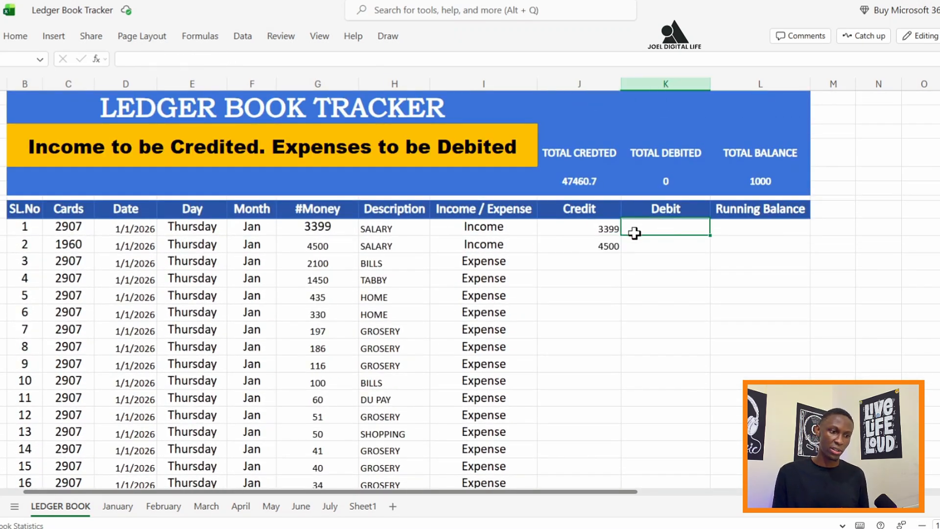
{"action": "left_click", "coordinate": [601, 228]}
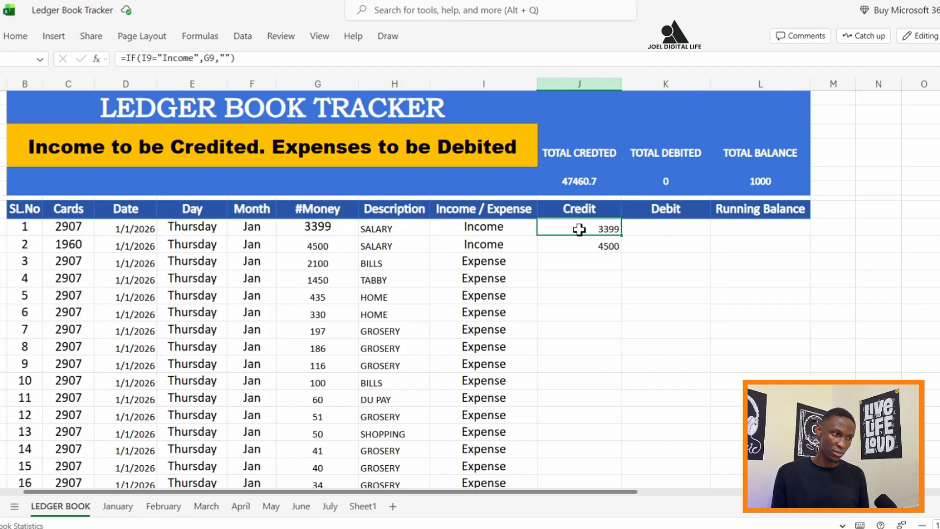
{"action": "left_click", "coordinate": [667, 226]}
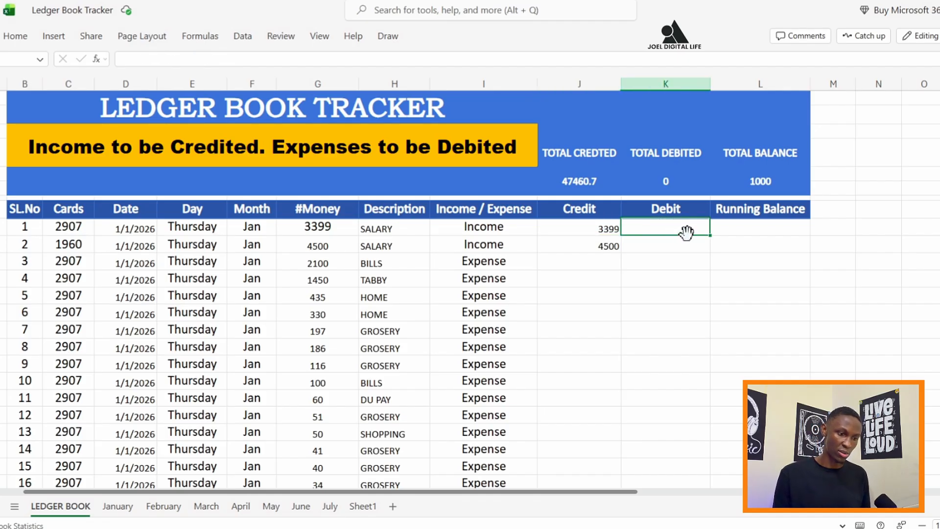
{"action": "type", "text": "="}
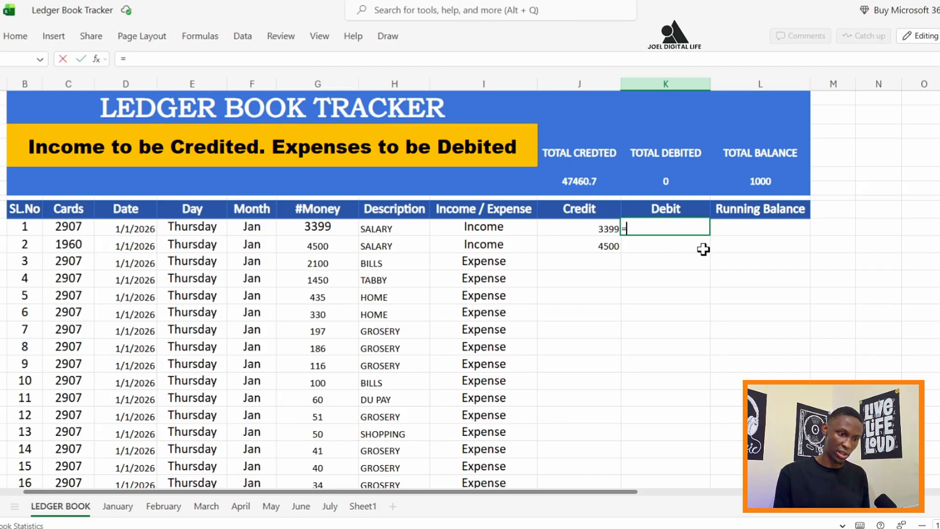
{"action": "type", "text": "if"}
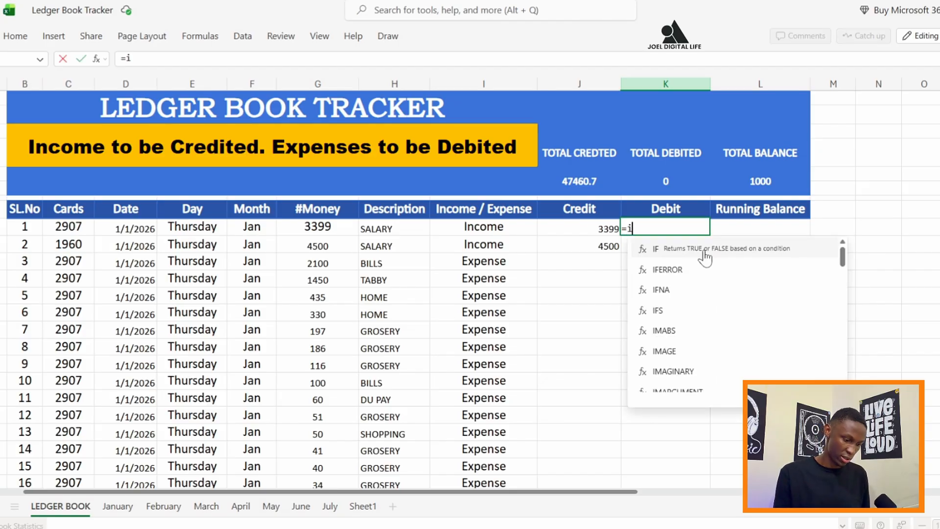
{"action": "double_click", "coordinate": [656, 249]}
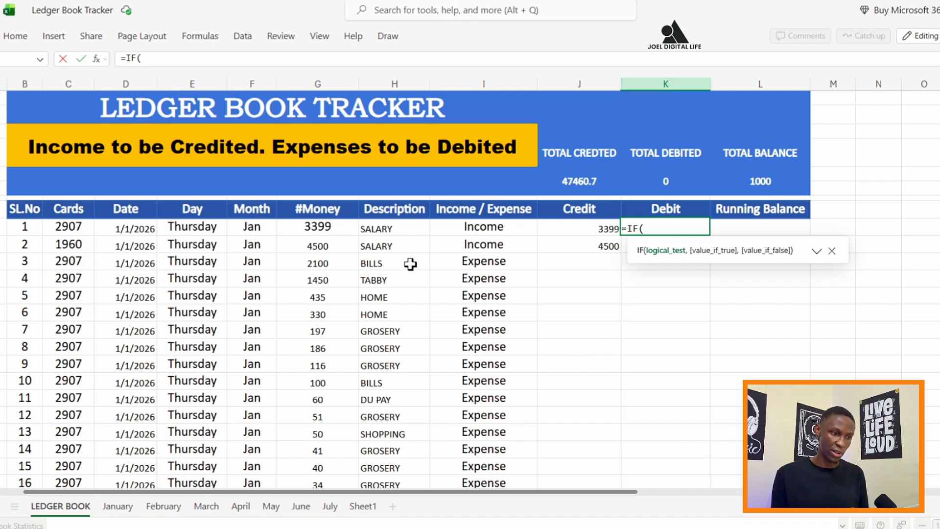
{"action": "left_click", "coordinate": [486, 227]}
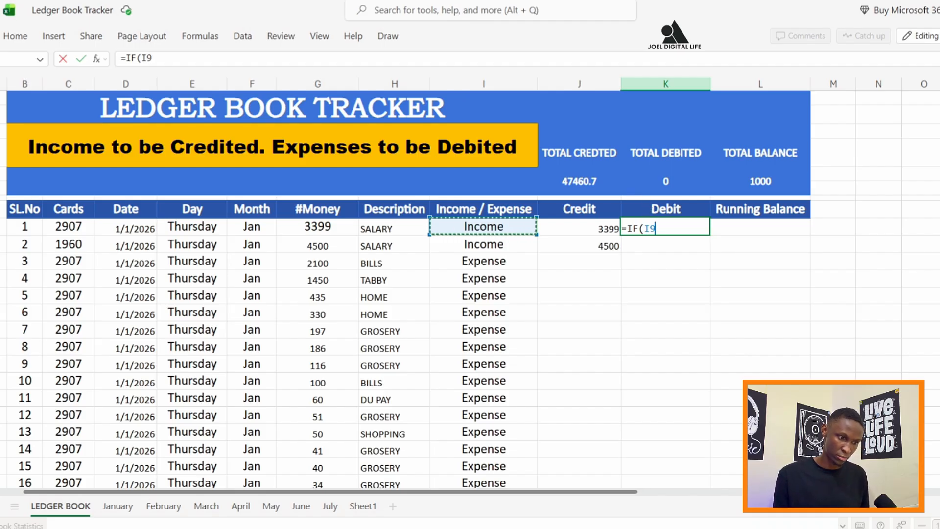
{"action": "type", "text": "=\"Exp"}
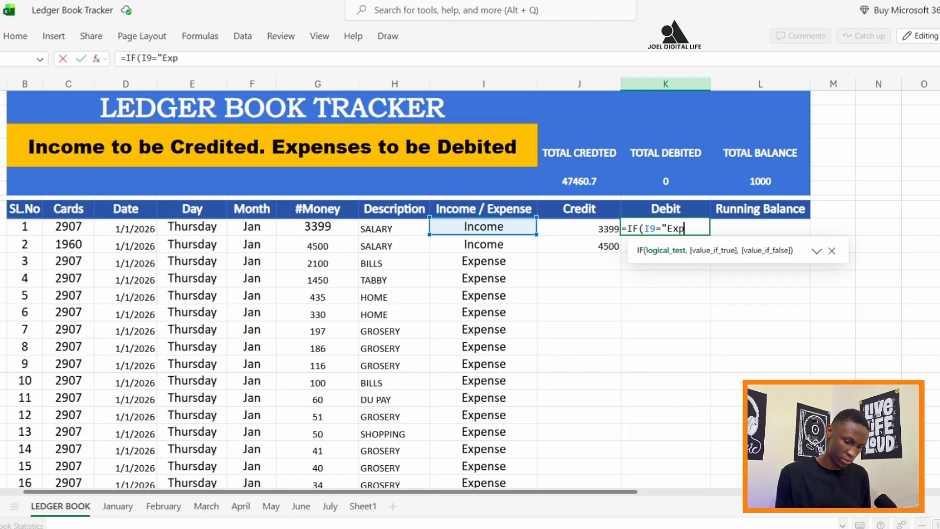
{"action": "type", "text": "ense"}
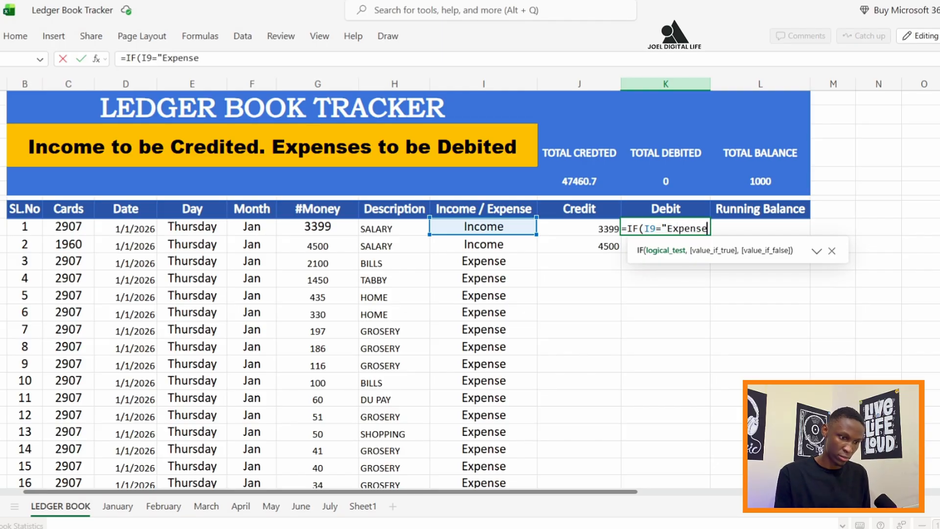
{"action": "type", "text": "\""}
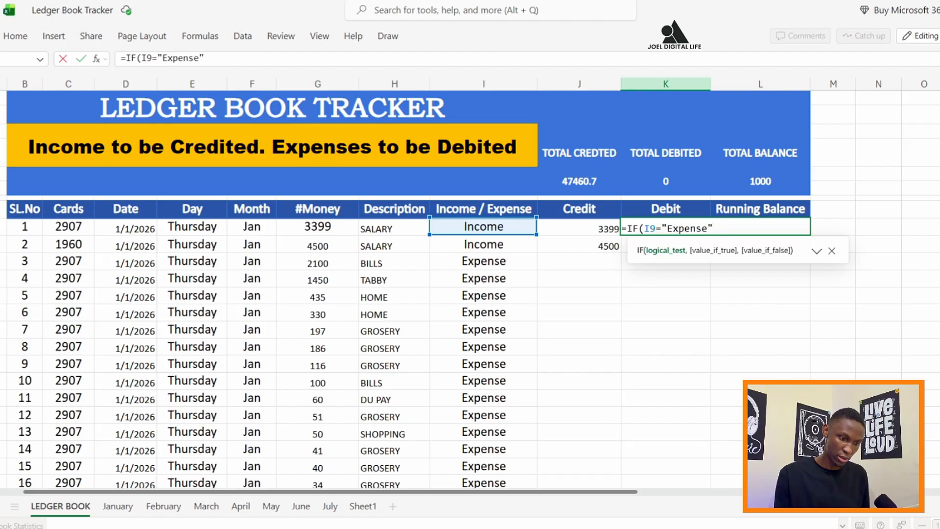
{"action": "type", "text": ","}
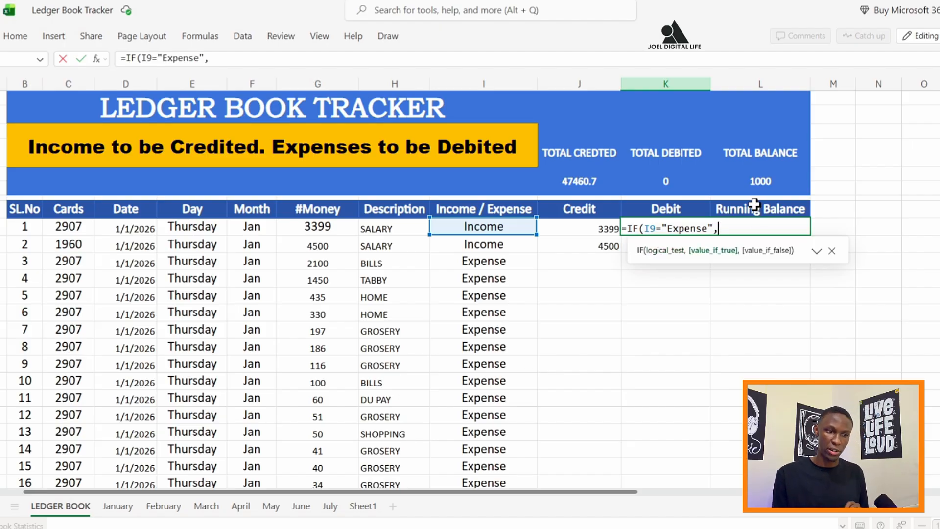
Complete the first Debit cell's IF formula to return G9 when true and an empty string otherwise
{"action": "left_click", "coordinate": [320, 227]}
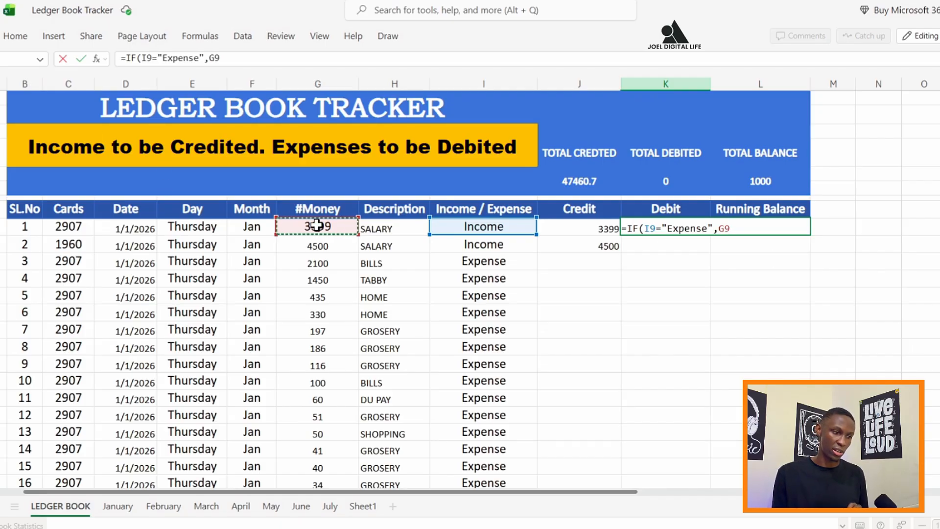
{"action": "type", "text": ","}
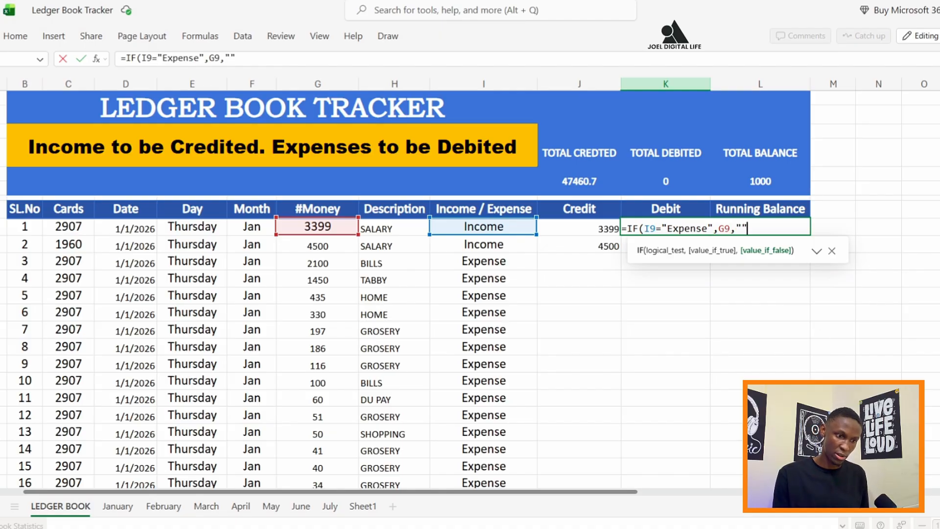
{"action": "type", "text": "\"\")"}
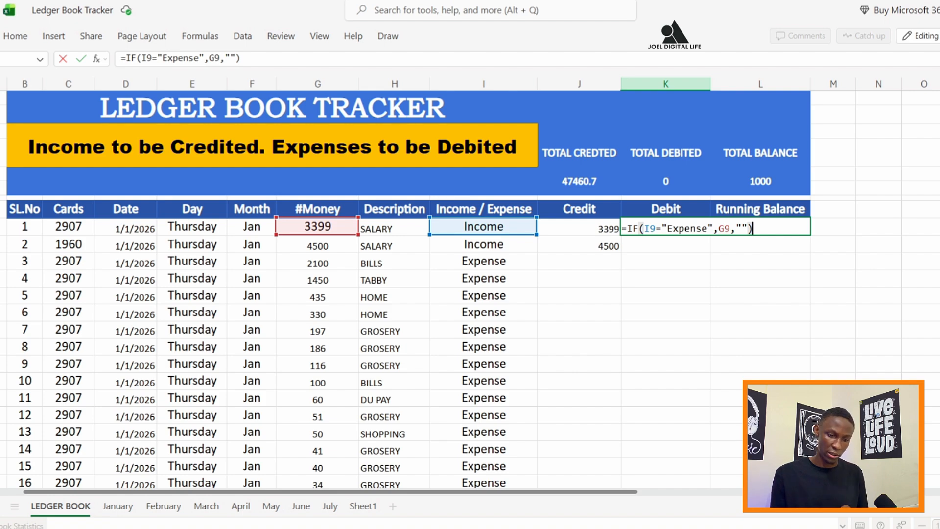
{"action": "key", "text": "Return"}
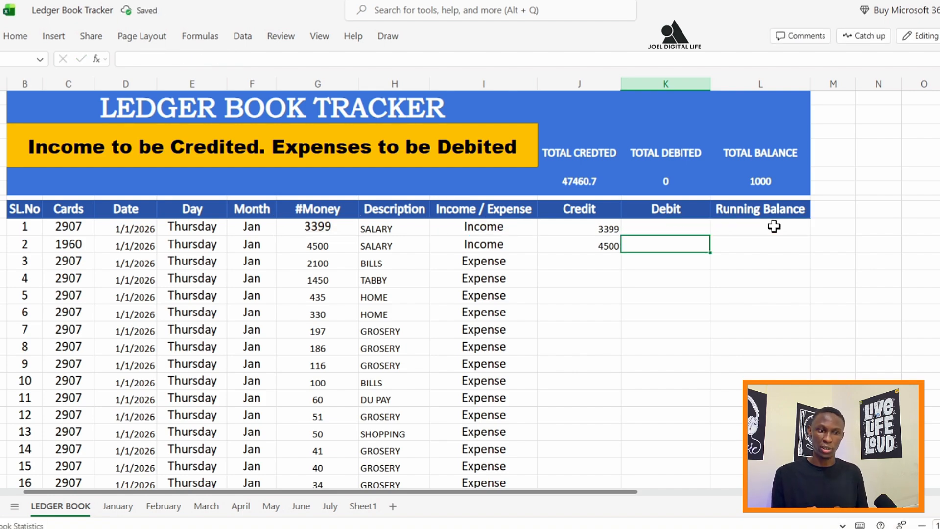
Fill the first Debit cell's IF formula down the whole column and check the debited amounts through the February rows
{"action": "left_click", "coordinate": [686, 227]}
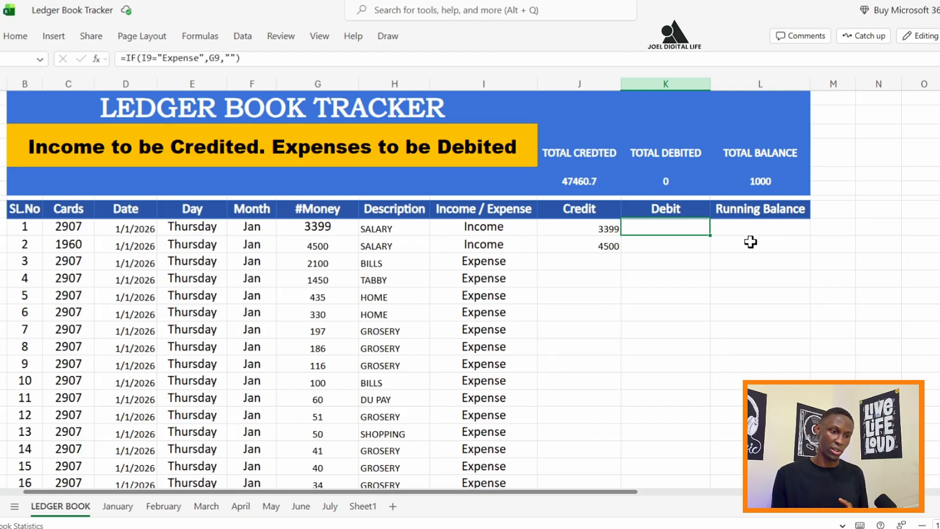
{"action": "double_click", "coordinate": [710, 235]}
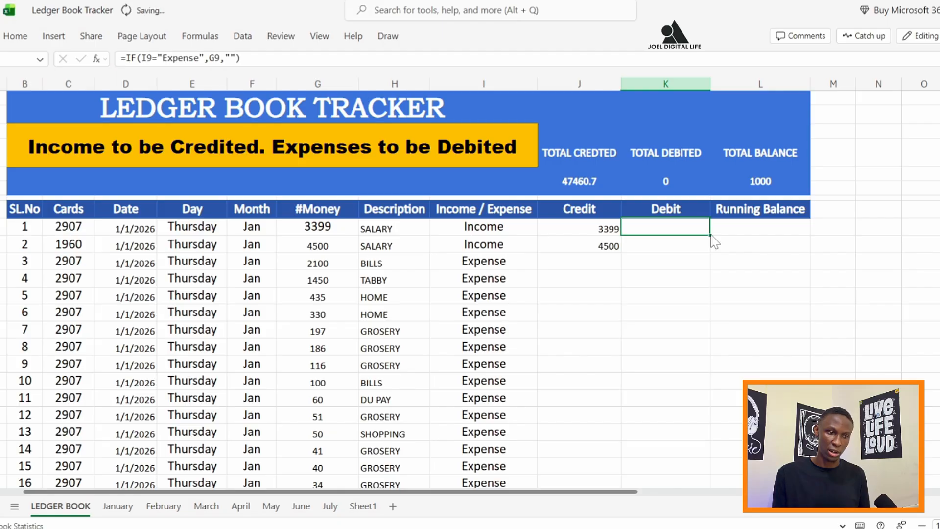
{"action": "scroll", "coordinate": [681, 318], "scroll_direction": "down", "scroll_amount": 5}
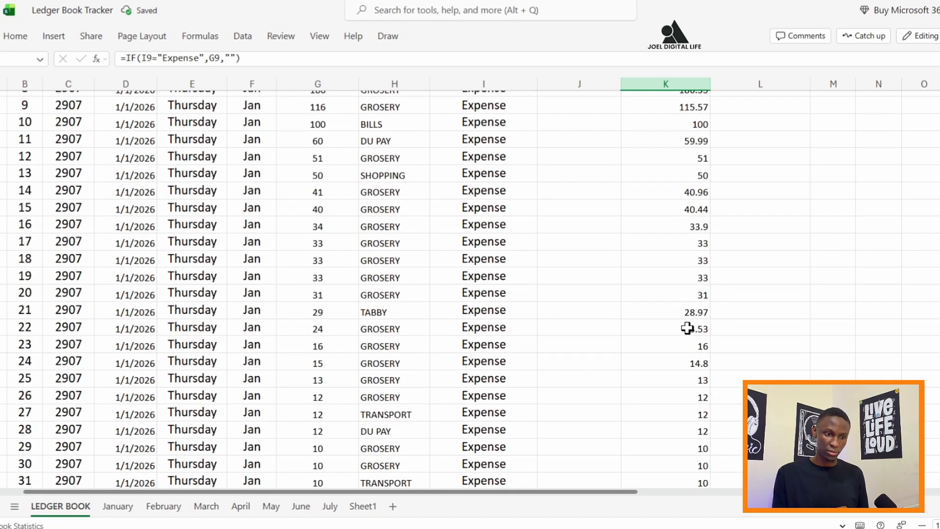
{"action": "scroll", "coordinate": [658, 330], "scroll_direction": "up", "scroll_amount": 4}
{"action": "scroll", "coordinate": [695, 240], "scroll_direction": "down", "scroll_amount": 11}
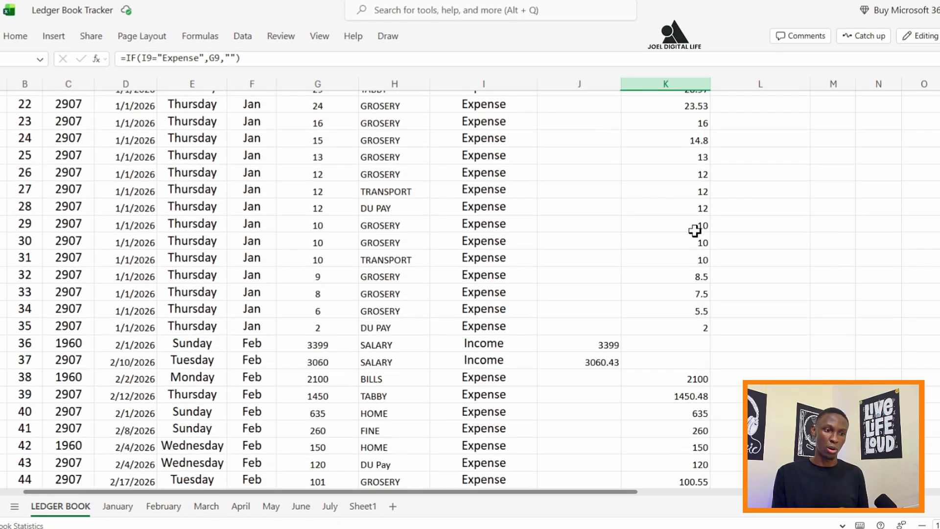
{"action": "scroll", "coordinate": [685, 193], "scroll_direction": "down", "scroll_amount": 5}
{"action": "scroll", "coordinate": [678, 193], "scroll_direction": "up", "scroll_amount": 18}
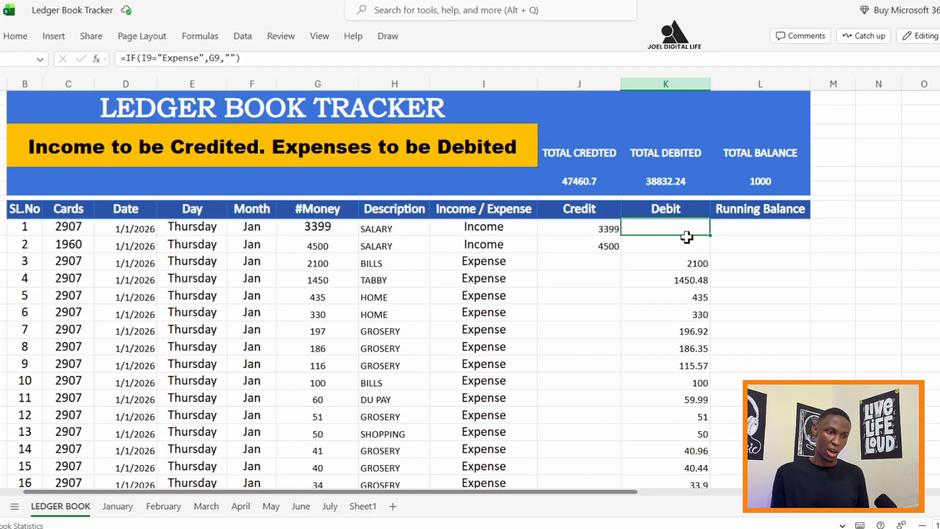
Examine how the Debit column treats Income and Expense rows, starting from the second entry's formula
{"action": "key", "text": "Down"}
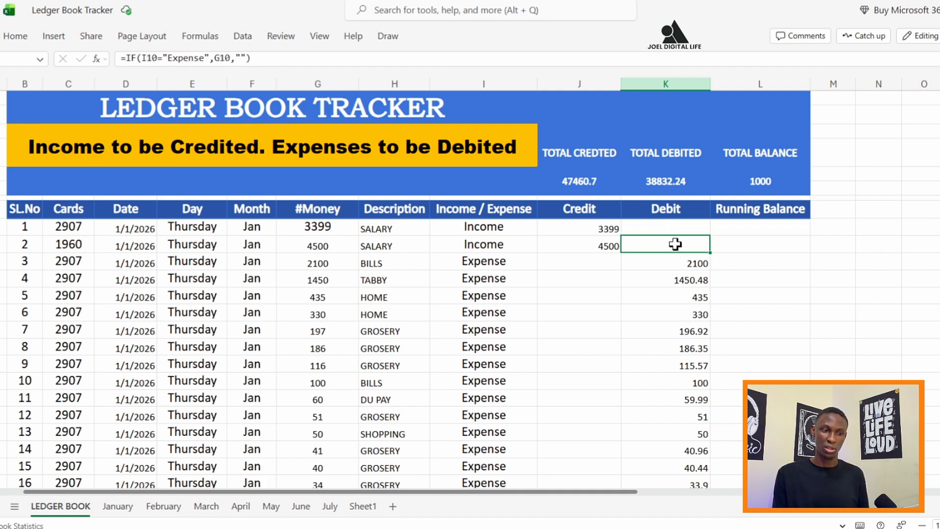
{"action": "scroll", "coordinate": [676, 310], "scroll_direction": "down", "scroll_amount": 3}
{"action": "scroll", "coordinate": [683, 309], "scroll_direction": "down", "scroll_amount": 3}
{"action": "scroll", "coordinate": [689, 302], "scroll_direction": "up", "scroll_amount": 5}
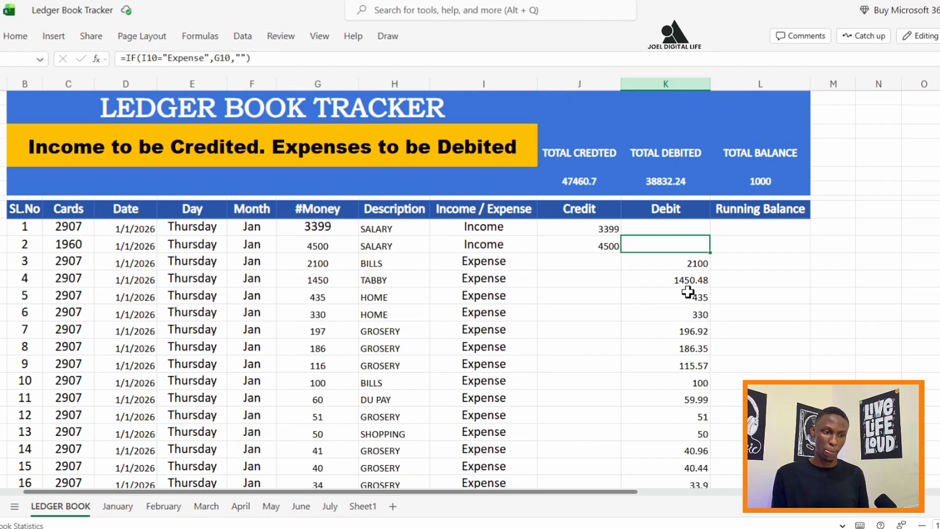
{"action": "scroll", "coordinate": [691, 294], "scroll_direction": "down", "scroll_amount": 12}
{"action": "scroll", "coordinate": [691, 291], "scroll_direction": "up", "scroll_amount": 10}
{"action": "scroll", "coordinate": [691, 290], "scroll_direction": "up", "scroll_amount": 3}
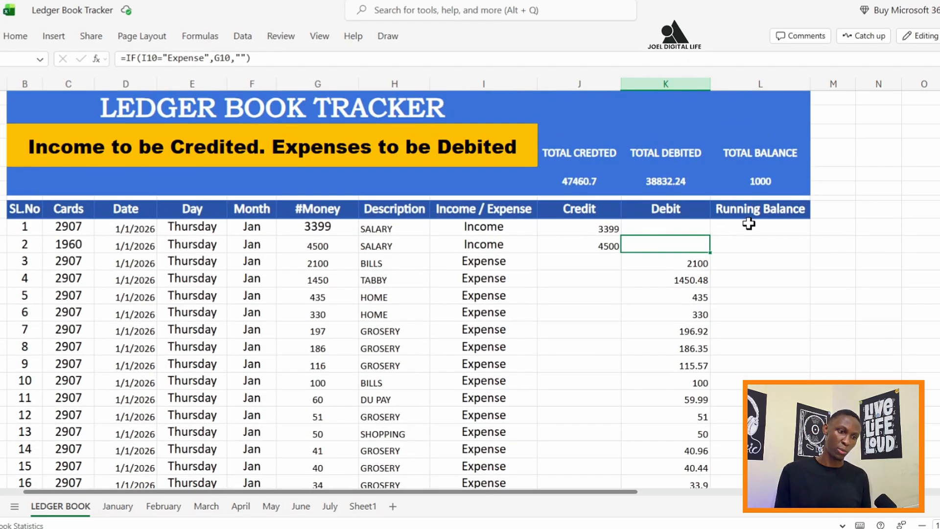
Start the first Running Balance cell's formula with =SUM(J9:J9) followed by a minus sign
{"action": "left_click", "coordinate": [749, 225]}
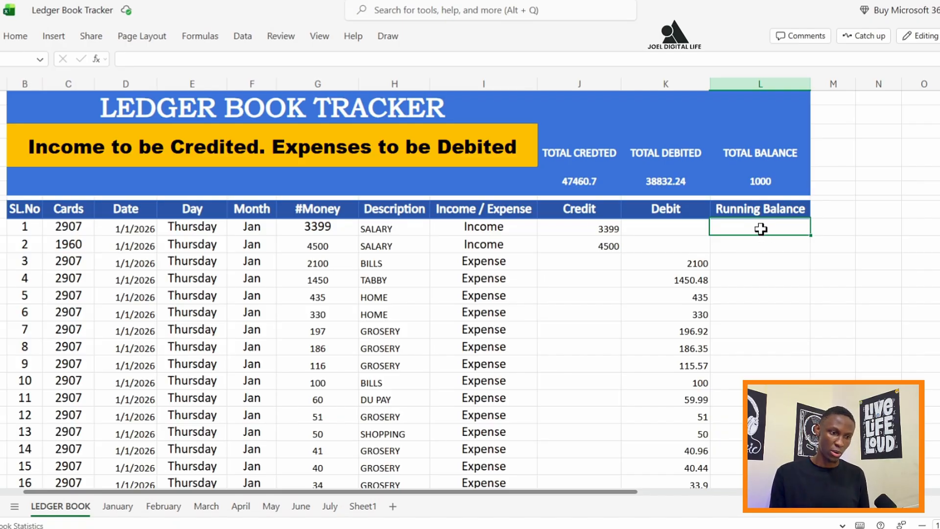
{"action": "type", "text": "="}
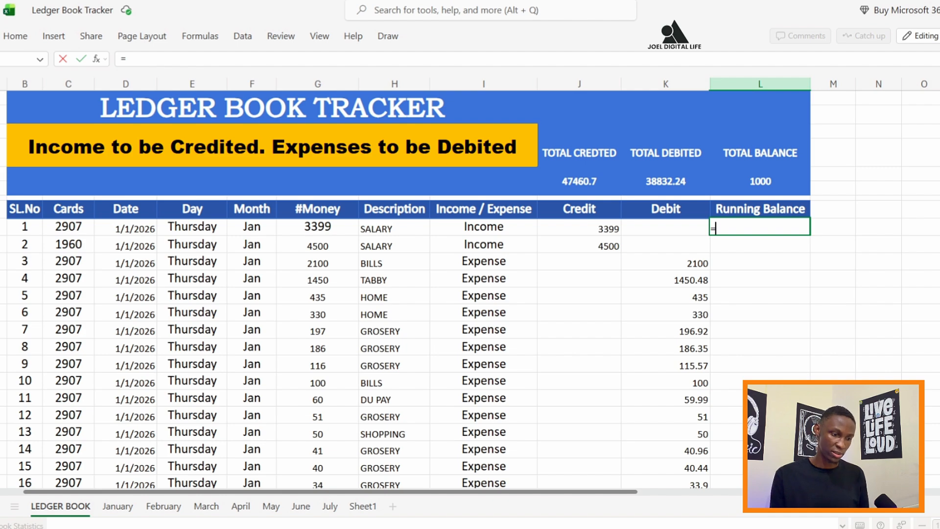
{"action": "type", "text": "um"}
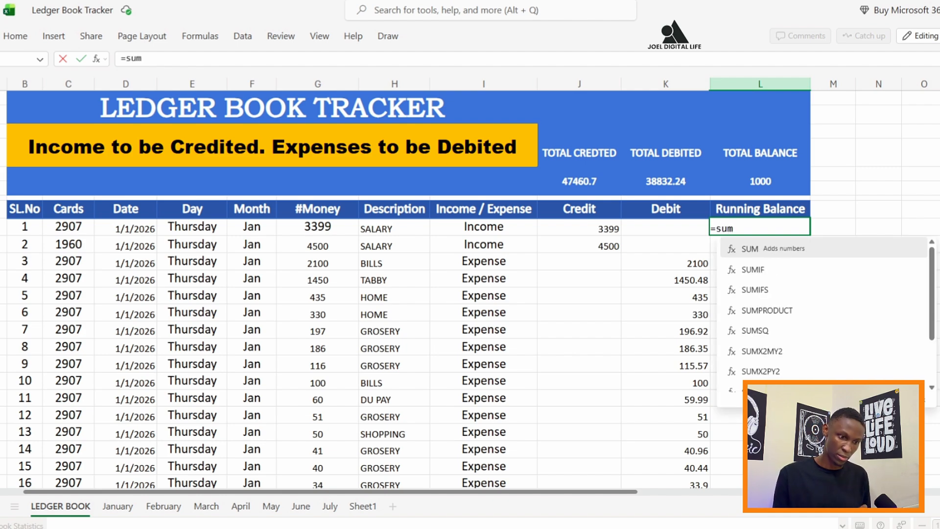
{"action": "key", "text": "Tab"}
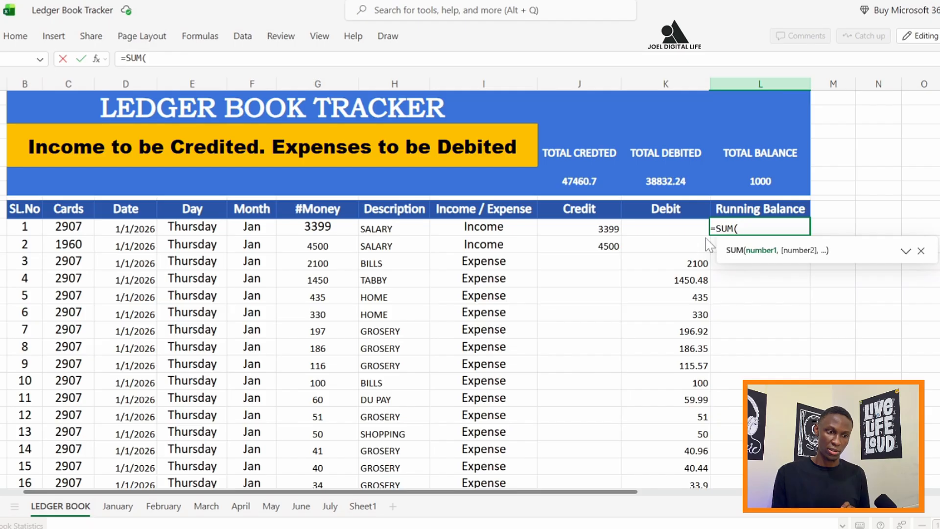
{"action": "left_click", "coordinate": [602, 229]}
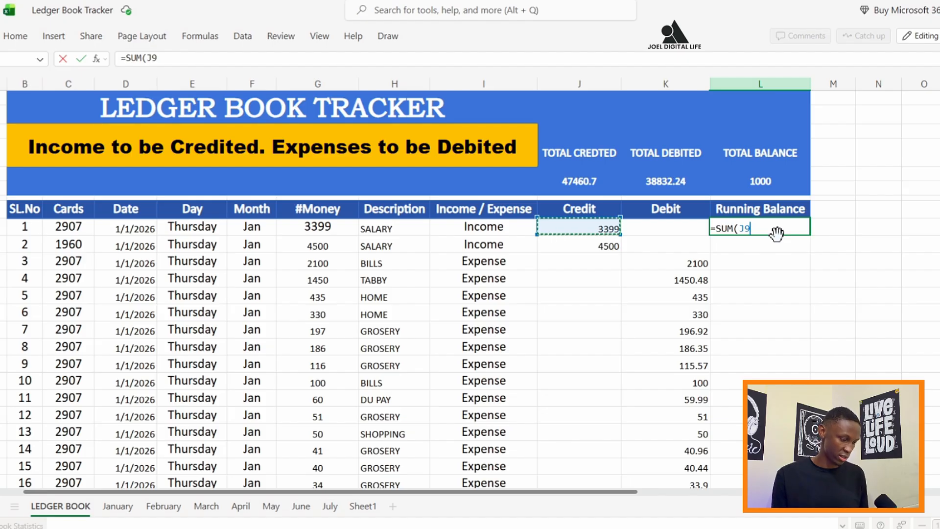
{"action": "type", "text": ":"}
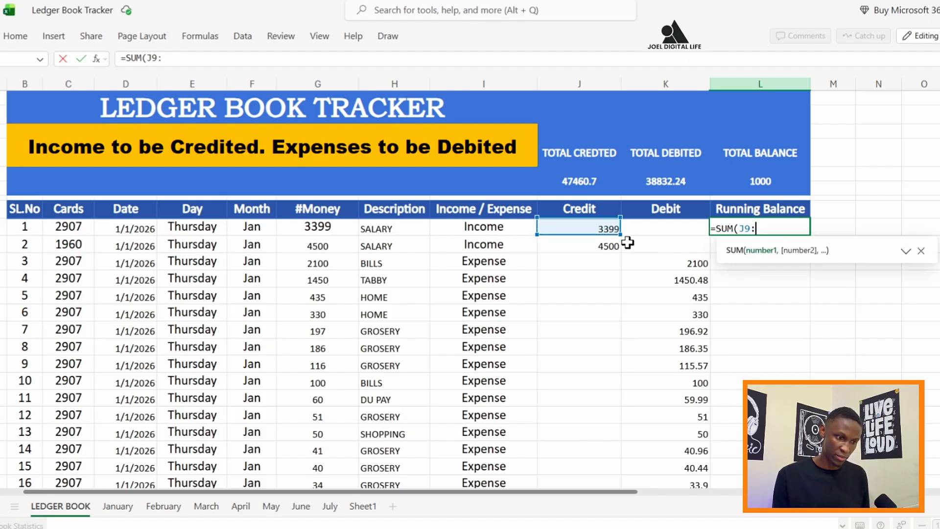
{"action": "left_click", "coordinate": [585, 230]}
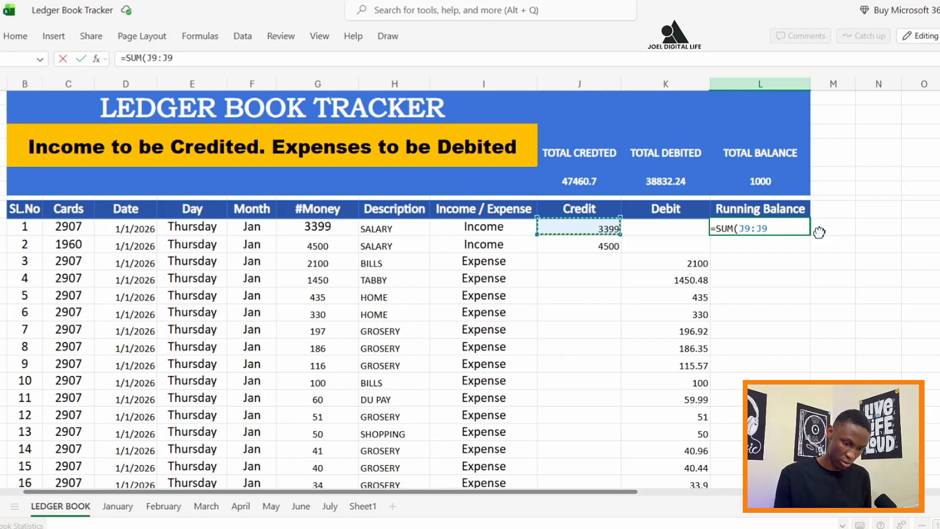
{"action": "type", "text": ")"}
{"action": "type", "text": "-"}
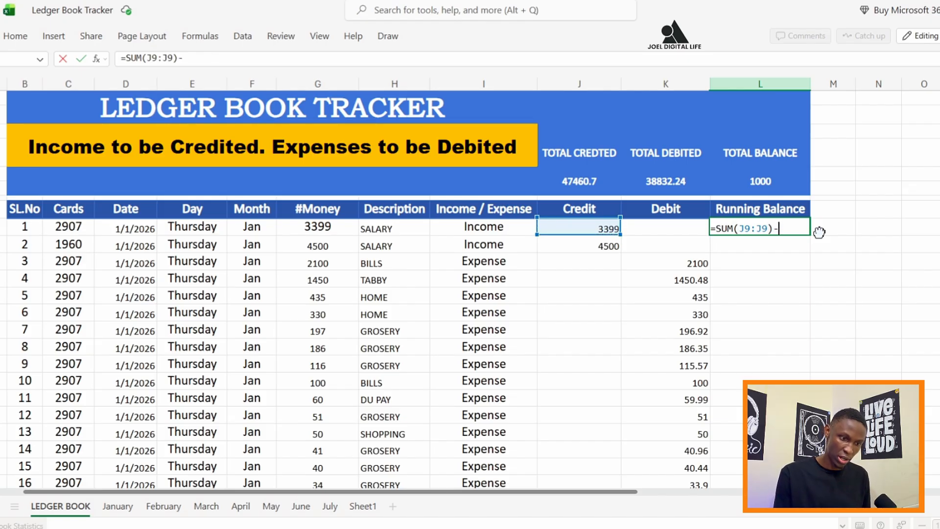
{"action": "left_click", "coordinate": [672, 230]}
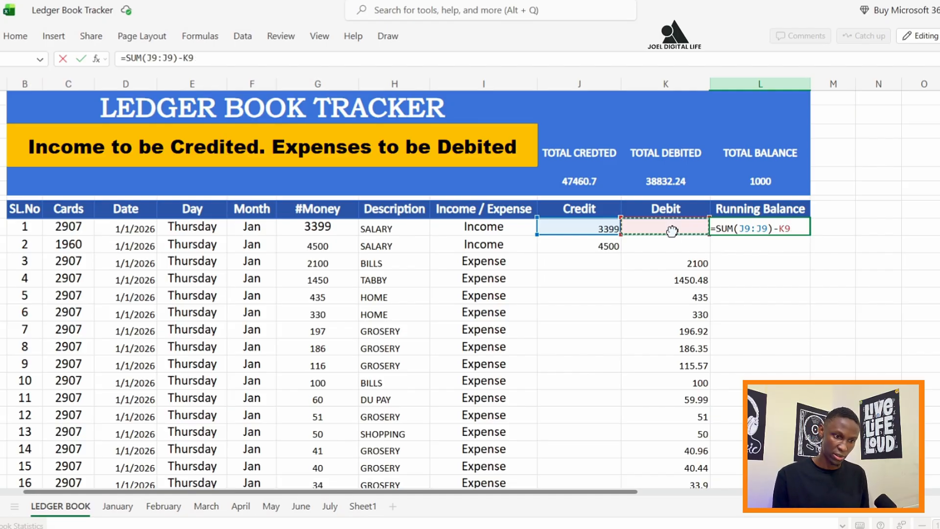
{"action": "key", "text": "BackSpace"}
{"action": "key", "text": "BackSpace"}
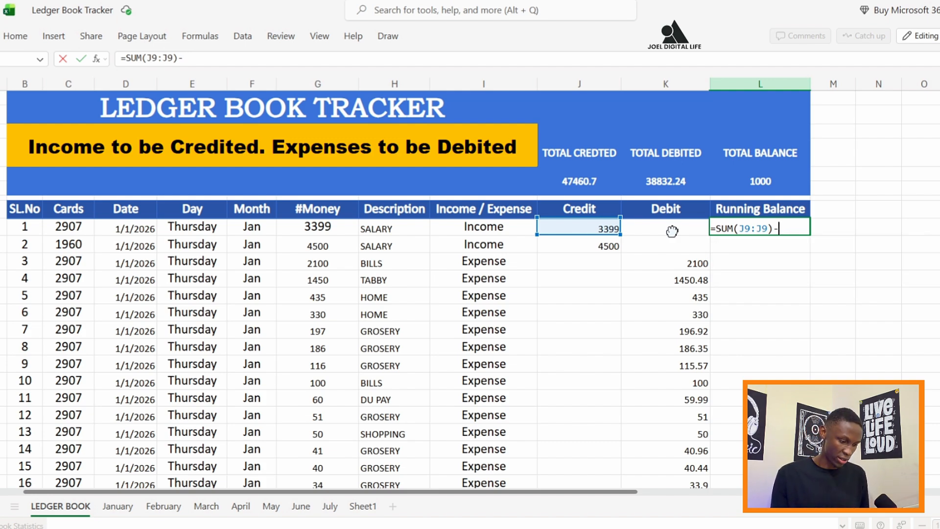
Complete the first Running Balance formula by subtracting SUM(K9:K9) from the credit sum
{"action": "type", "text": "sum"}
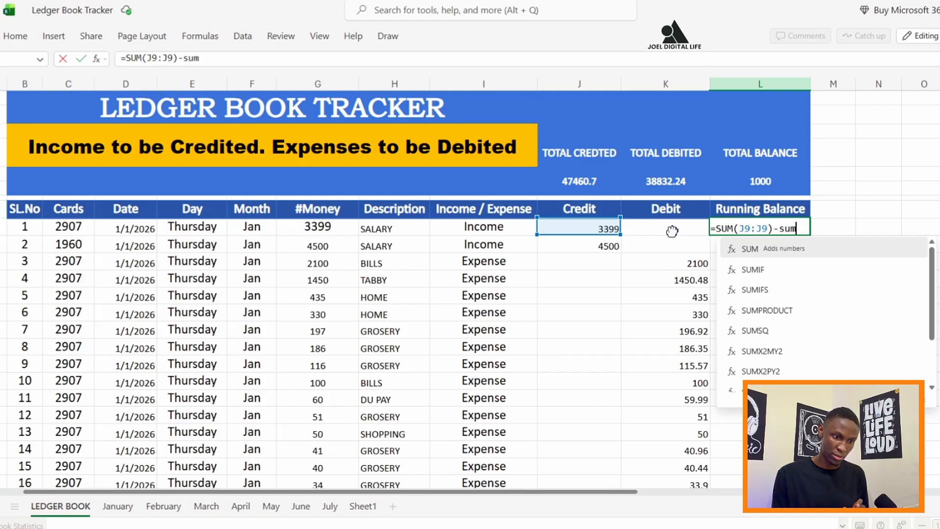
{"action": "left_click", "coordinate": [742, 251]}
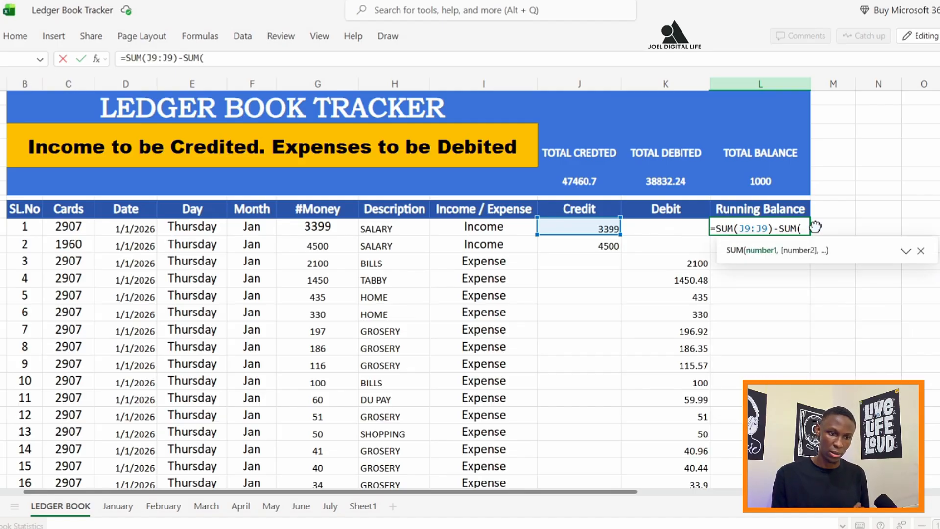
{"action": "left_click", "coordinate": [660, 229]}
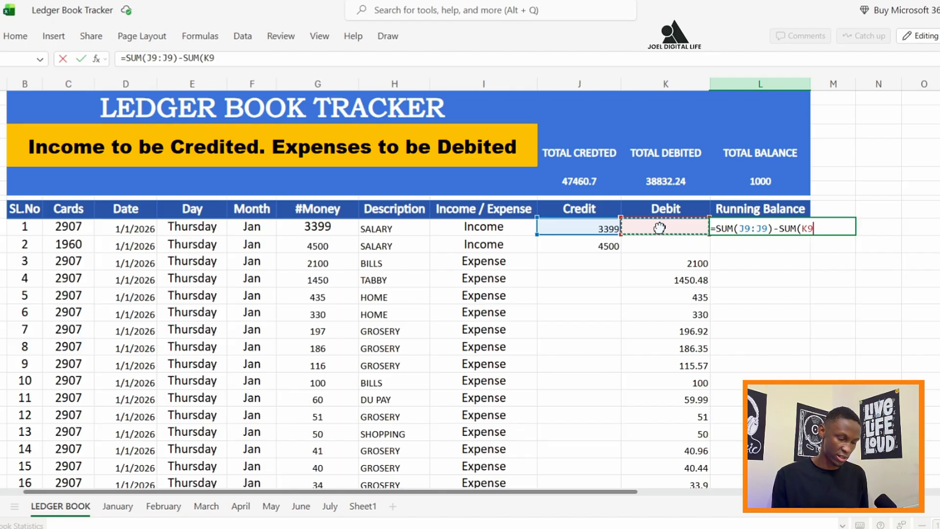
{"action": "type", "text": ":"}
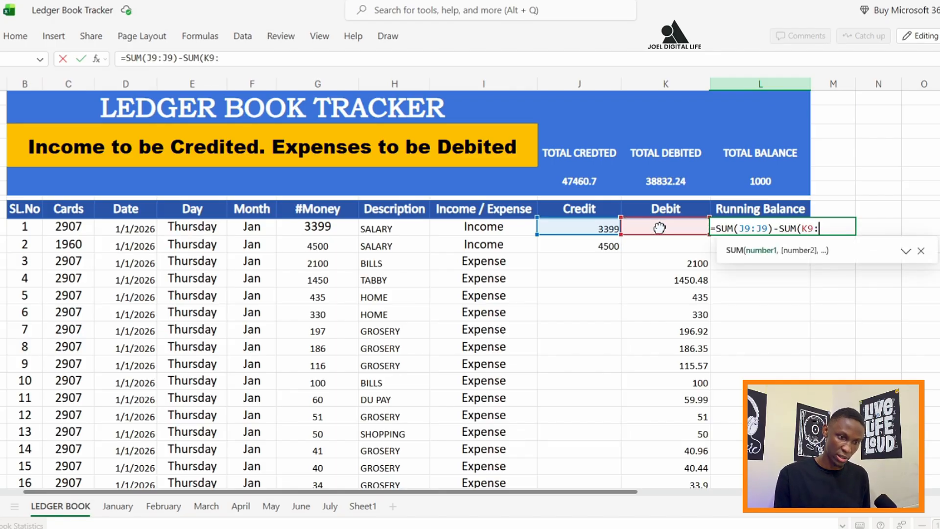
{"action": "left_click", "coordinate": [659, 228]}
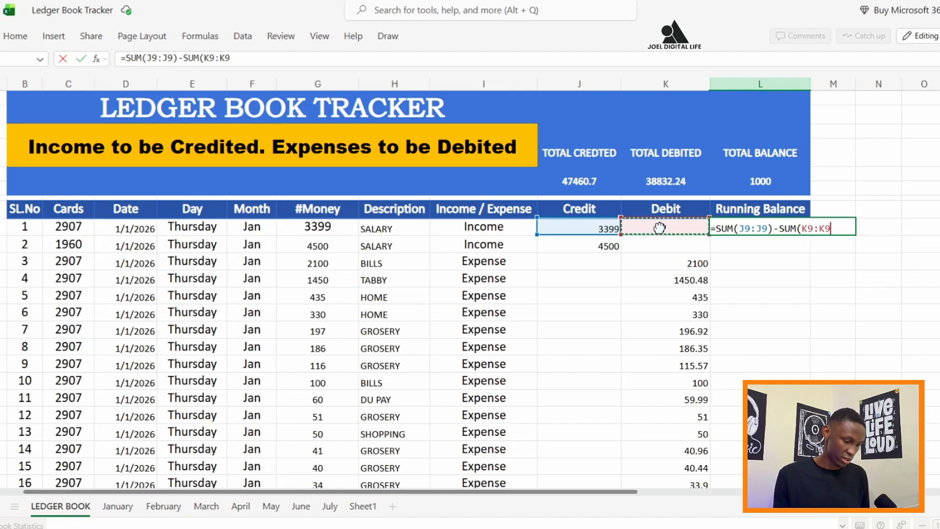
{"action": "type", "text": ")"}
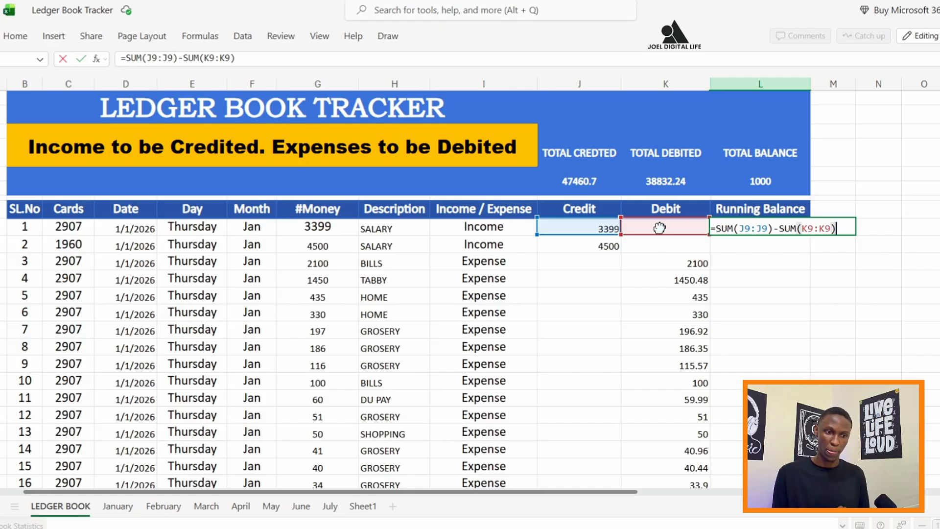
{"action": "key", "text": "Return"}
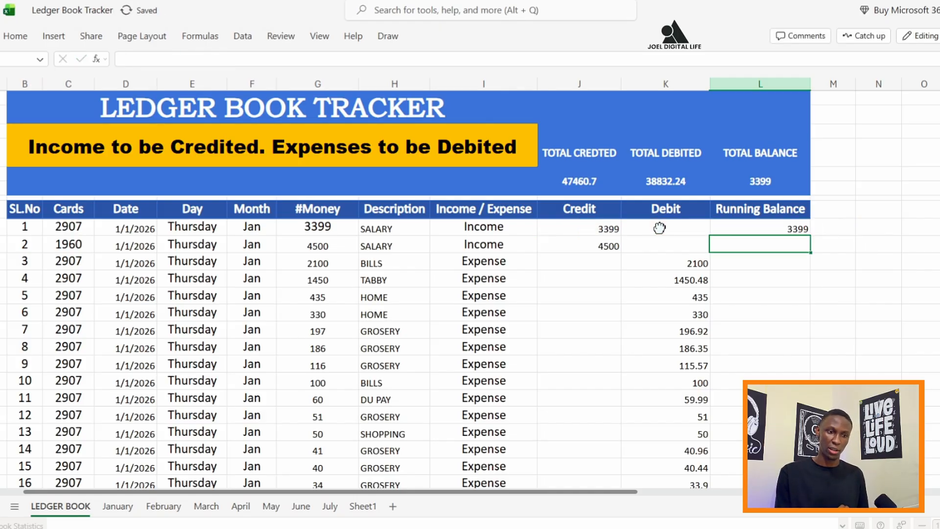
Make the starting credit reference in the first Running Balance formula absolute as $J$9
{"action": "left_click", "coordinate": [772, 228]}
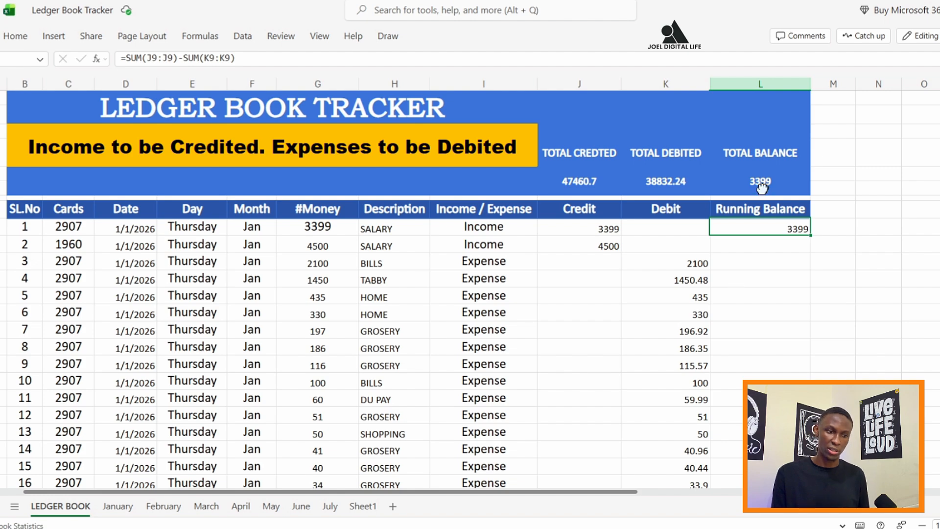
{"action": "double_click", "coordinate": [796, 227]}
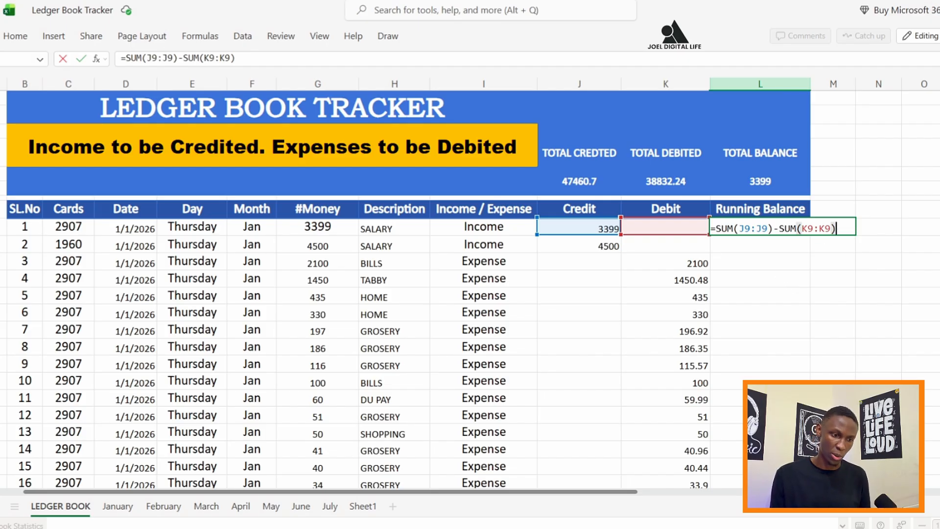
{"action": "left_click", "coordinate": [739, 228]}
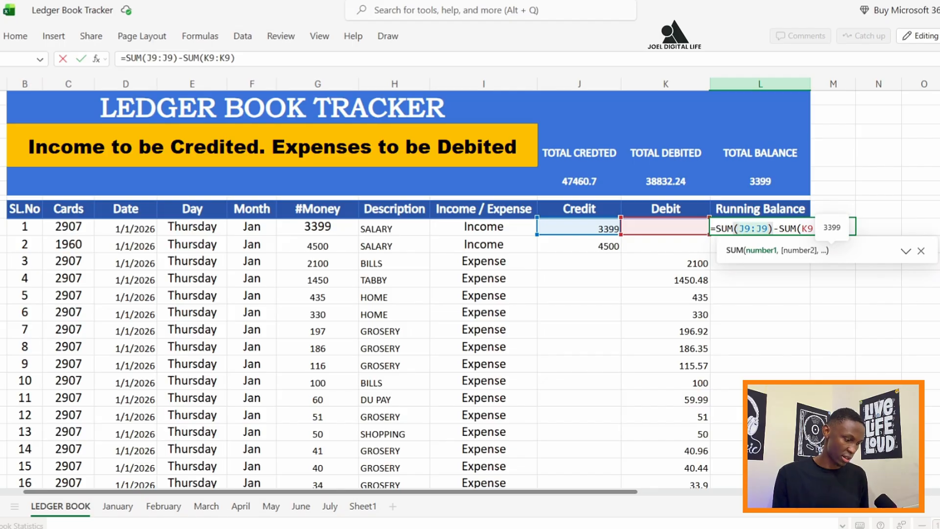
{"action": "type", "text": "$"}
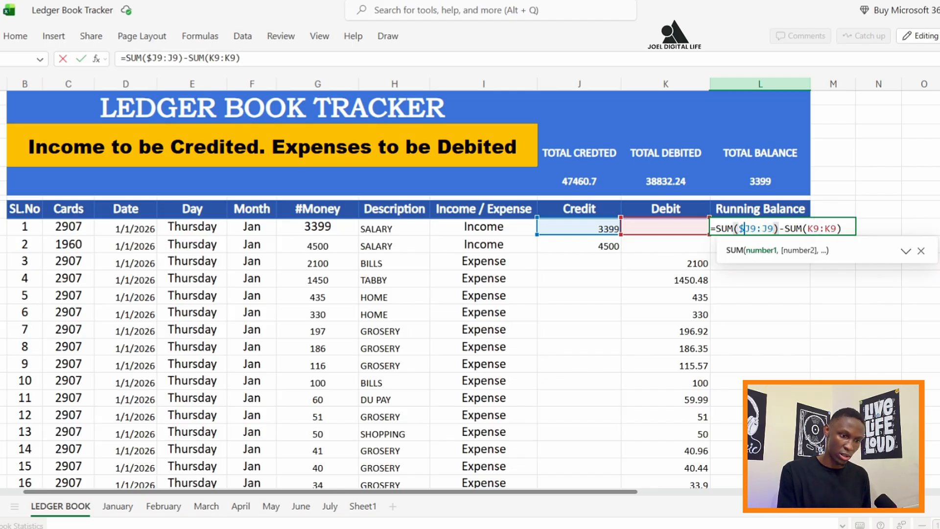
{"action": "key", "text": "Right"}
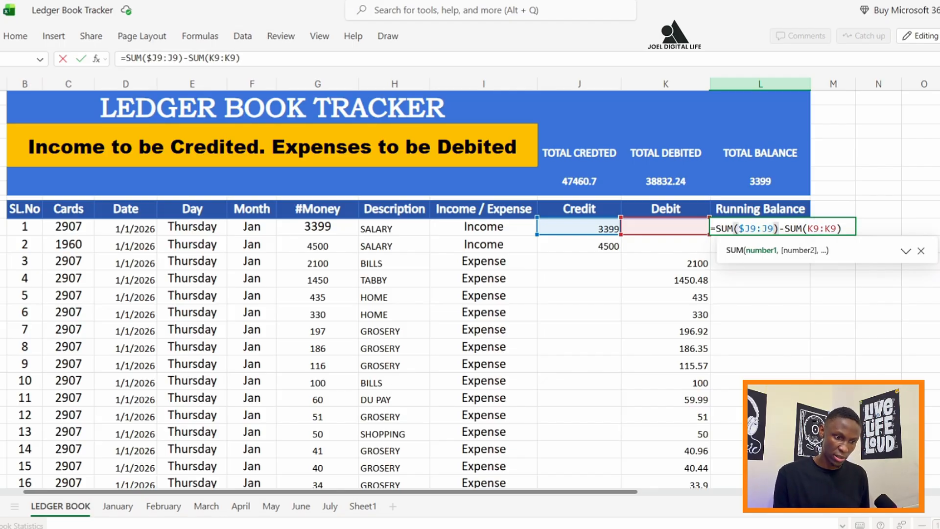
{"action": "type", "text": "$"}
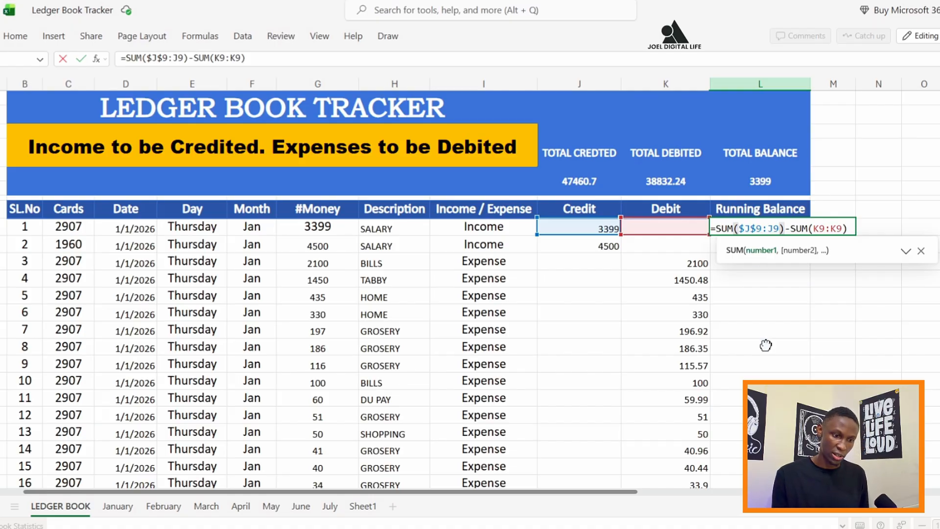
Make the starting debit reference in the first Running Balance formula absolute as $K$9 and commit the formula
{"action": "key", "text": "Right"}
{"action": "key", "text": "Right"}
{"action": "key", "text": "Right"}
{"action": "key", "text": "Right"}
{"action": "key", "text": "Right"}
{"action": "key", "text": "Right"}
{"action": "key", "text": "Right"}
{"action": "key", "text": "Right"}
{"action": "key", "text": "Right"}
{"action": "key", "text": "Right"}
{"action": "key", "text": "Right"}
{"action": "key", "text": "Right"}
{"action": "key", "text": "Right"}
{"action": "key", "text": "Right"}
{"action": "key", "text": "Right"}
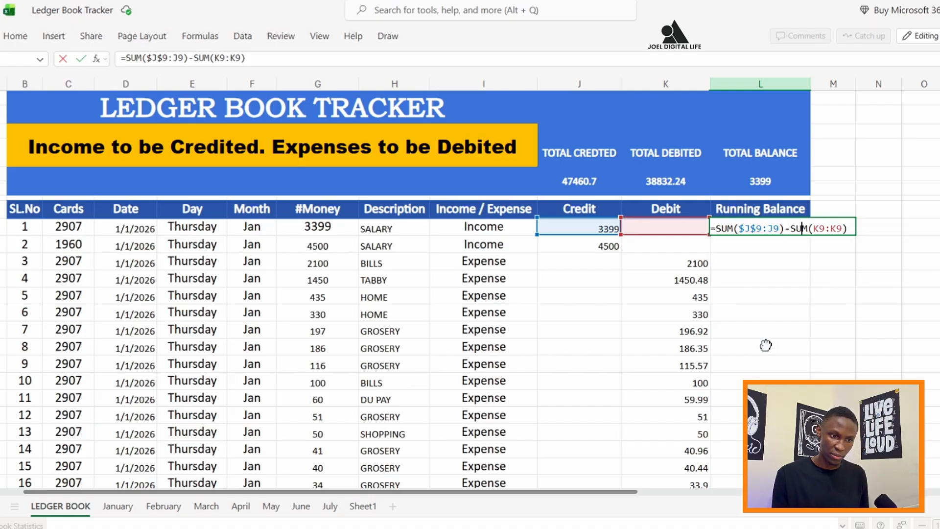
{"action": "key", "text": "Left"}
{"action": "key", "text": "Left"}
{"action": "key", "text": "Left"}
{"action": "key", "text": "Left"}
{"action": "key", "text": "Left"}
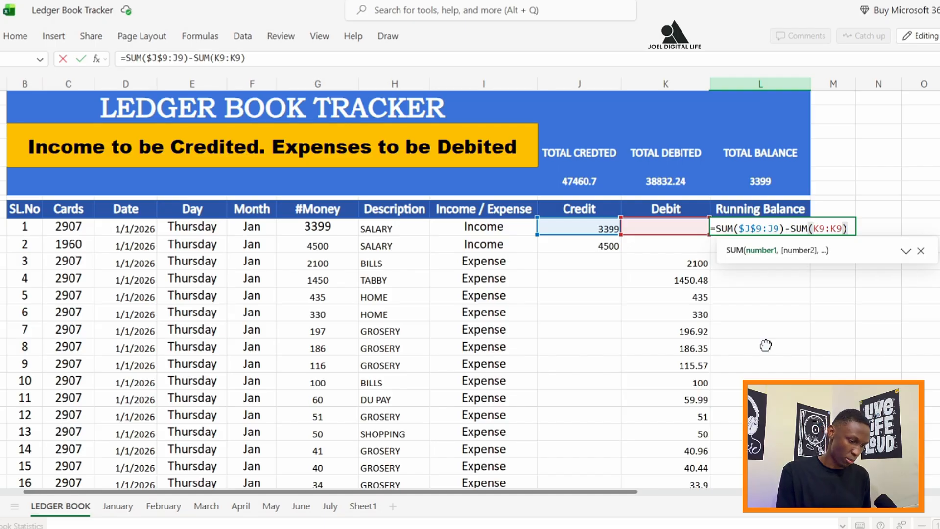
{"action": "type", "text": "$"}
{"action": "key", "text": "Right"}
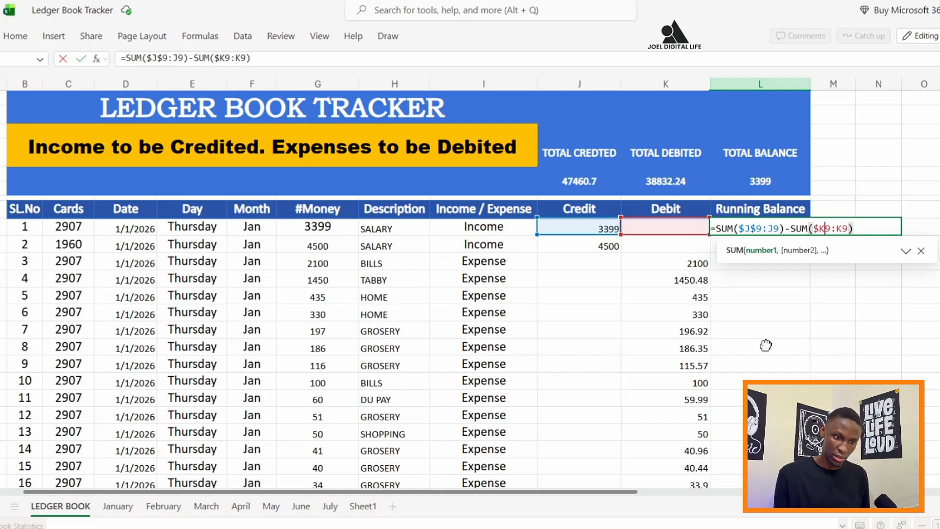
{"action": "type", "text": "$"}
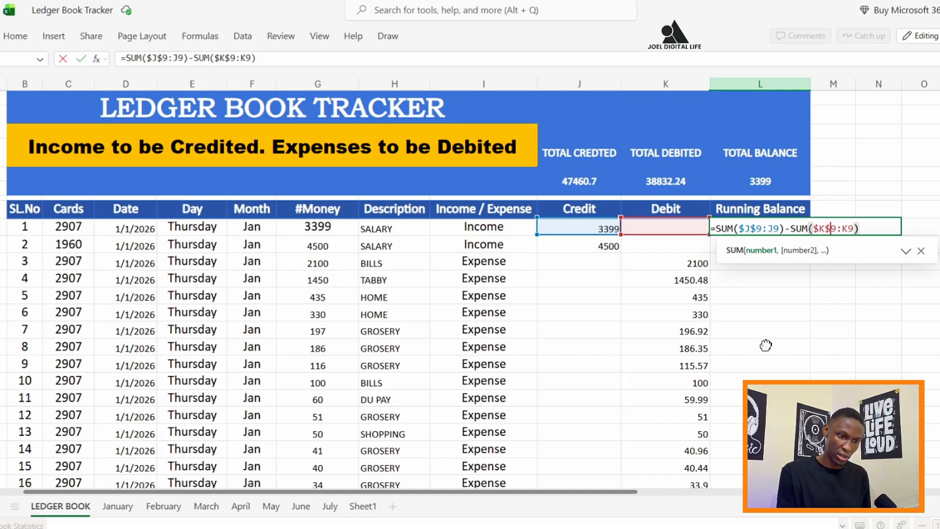
{"action": "key", "text": "Return"}
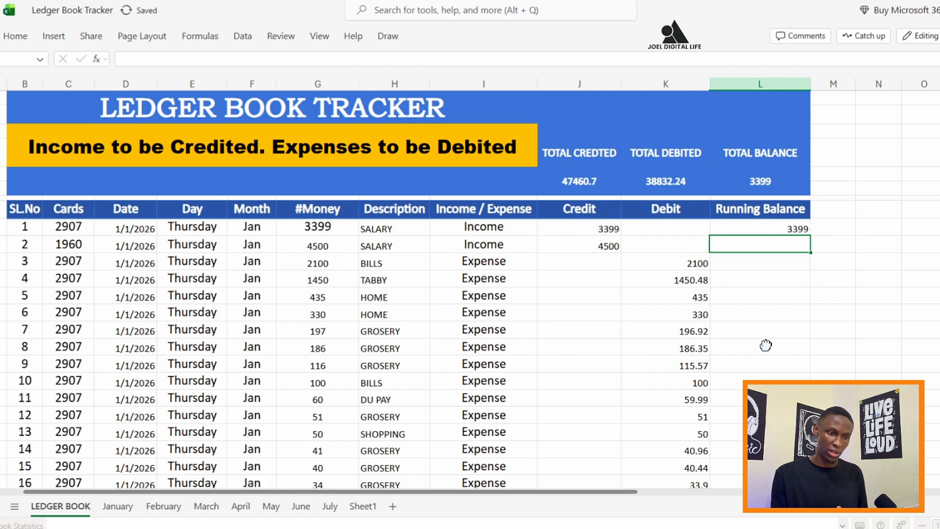
Fill the first Running Balance formula down the whole column
{"action": "left_click", "coordinate": [779, 228]}
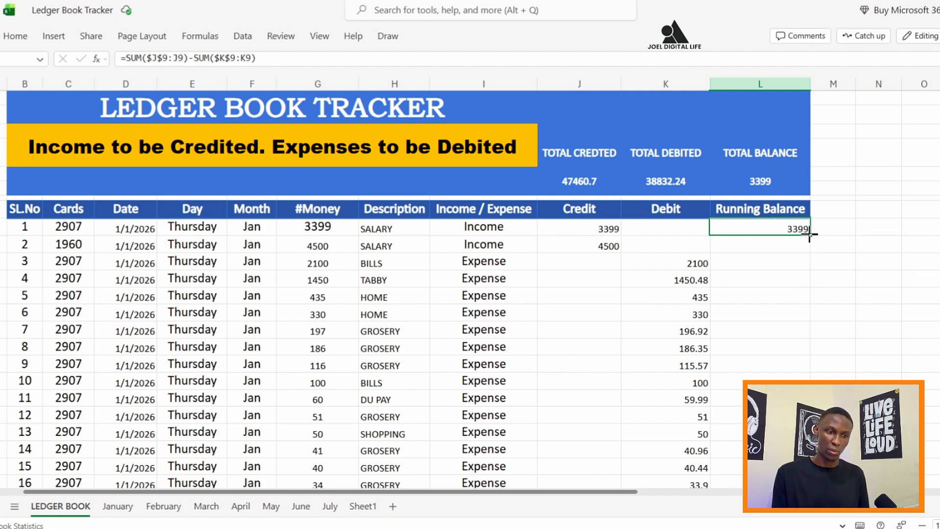
{"action": "double_click", "coordinate": [810, 234]}
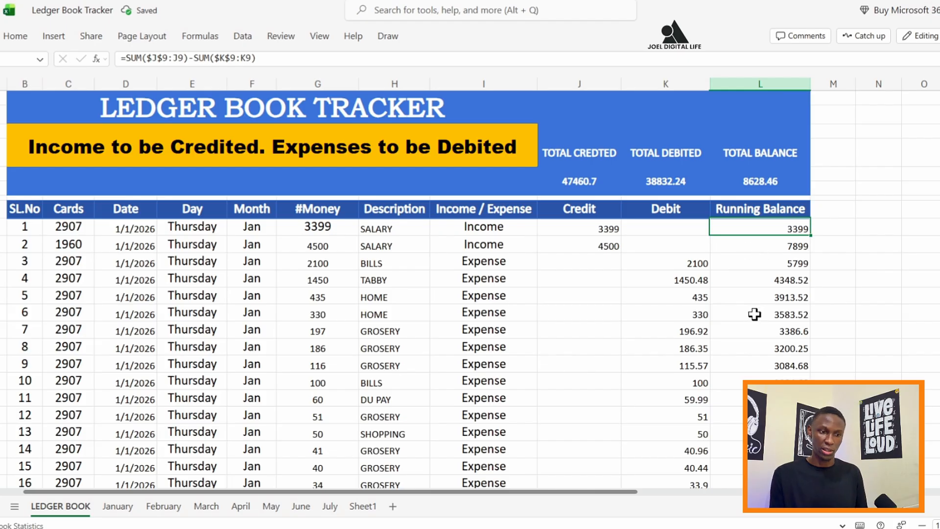
{"action": "scroll", "coordinate": [759, 306], "scroll_direction": "down", "scroll_amount": 5}
{"action": "scroll", "coordinate": [759, 307], "scroll_direction": "up", "scroll_amount": 5}
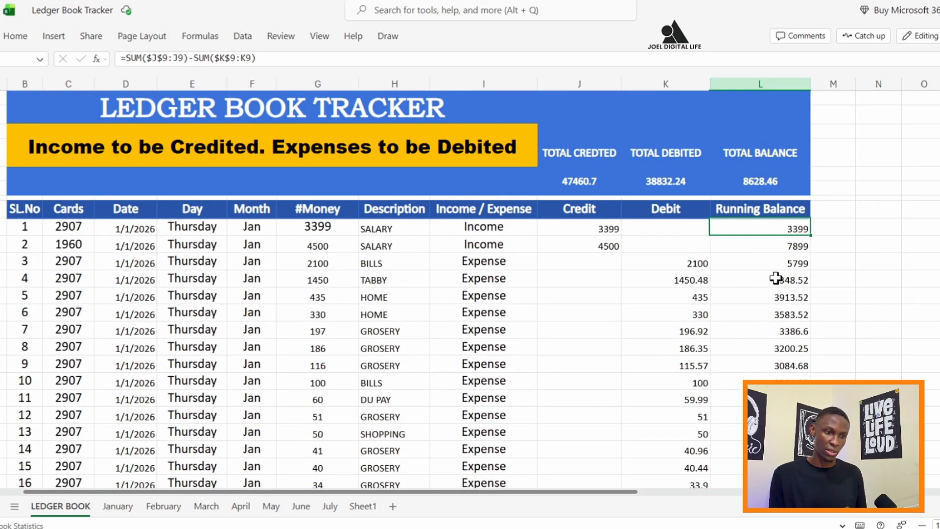
Check the Running Balance formula in the third entry and in the ledger's last entry, and select that last row
{"action": "left_click", "coordinate": [772, 254]}
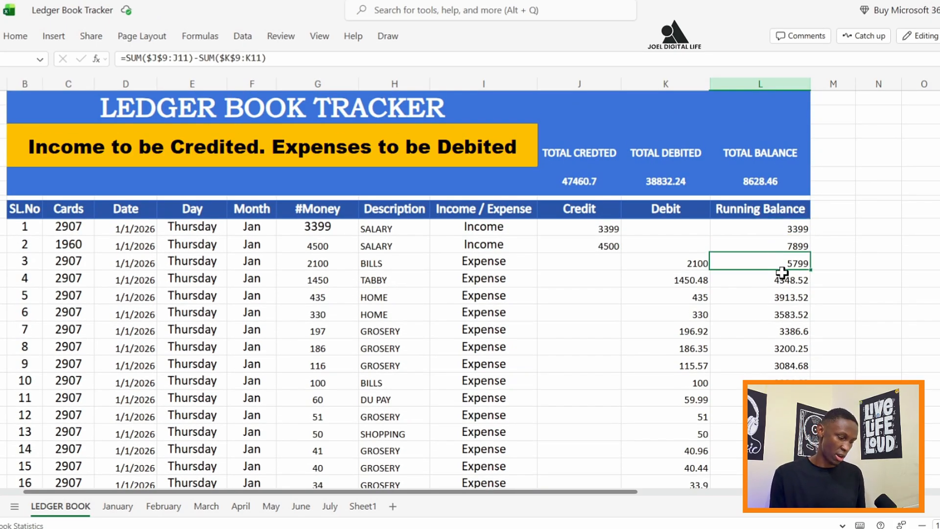
{"action": "key", "text": "ctrl+Down"}
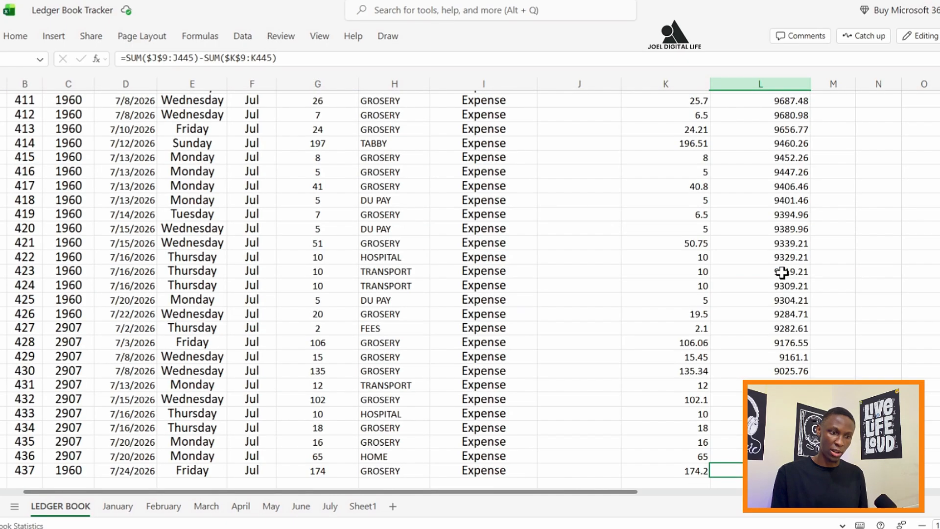
{"action": "scroll", "coordinate": [786, 284], "scroll_direction": "down", "scroll_amount": 4}
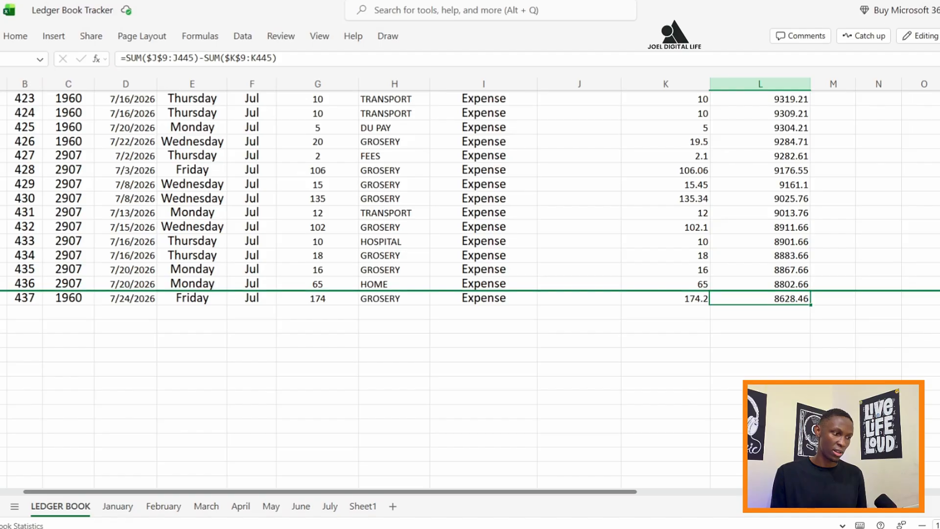
{"action": "left_click", "coordinate": [1, 298]}
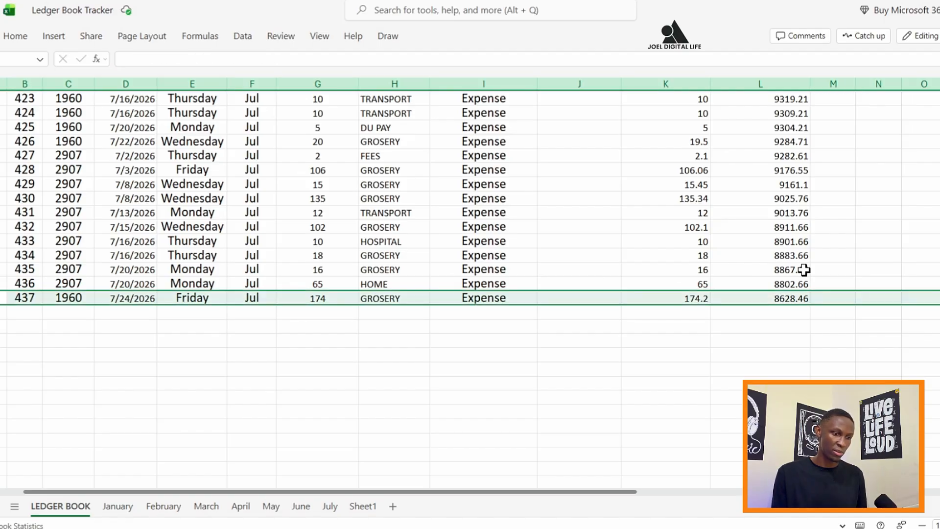
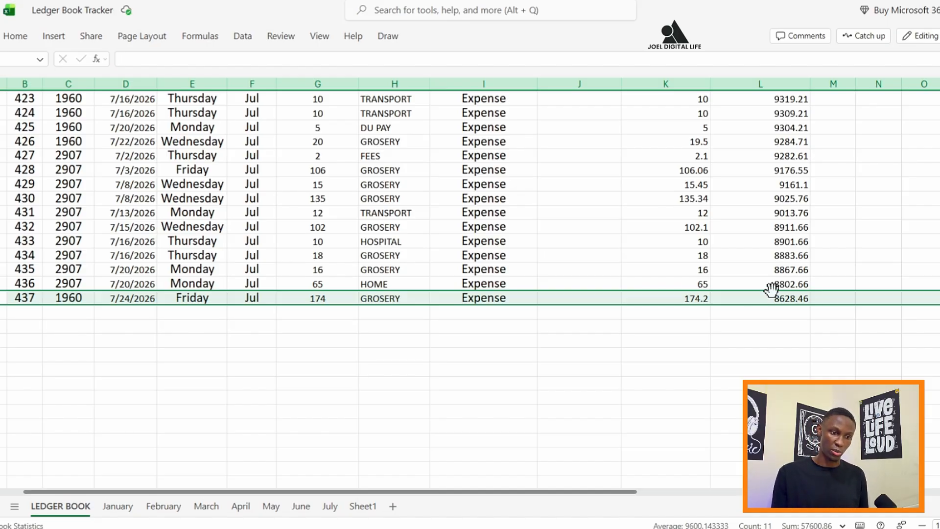
Compare the last entry's Running Balance with the Total Balance in the ledger header
{"action": "left_click", "coordinate": [781, 301]}
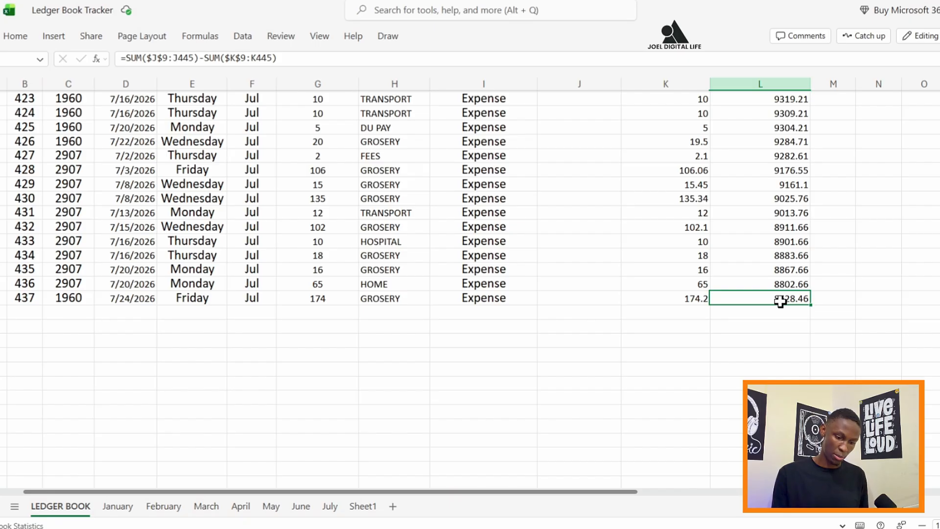
{"action": "key", "text": "ctrl+Up"}
{"action": "scroll", "coordinate": [743, 292], "scroll_direction": "up", "scroll_amount": 3}
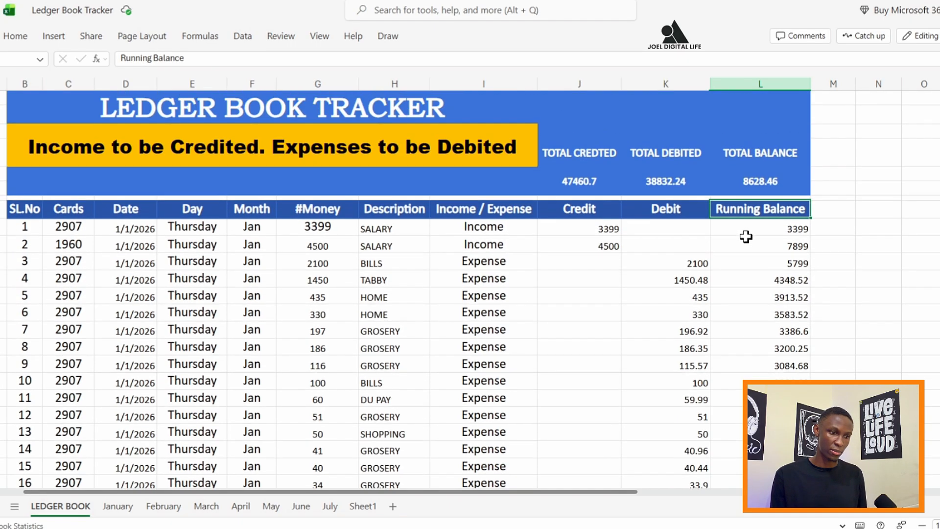
Center the contents of the Credit, Debit and Running Balance columns horizontally
{"action": "scroll", "coordinate": [632, 282], "scroll_direction": "down", "scroll_amount": 2}
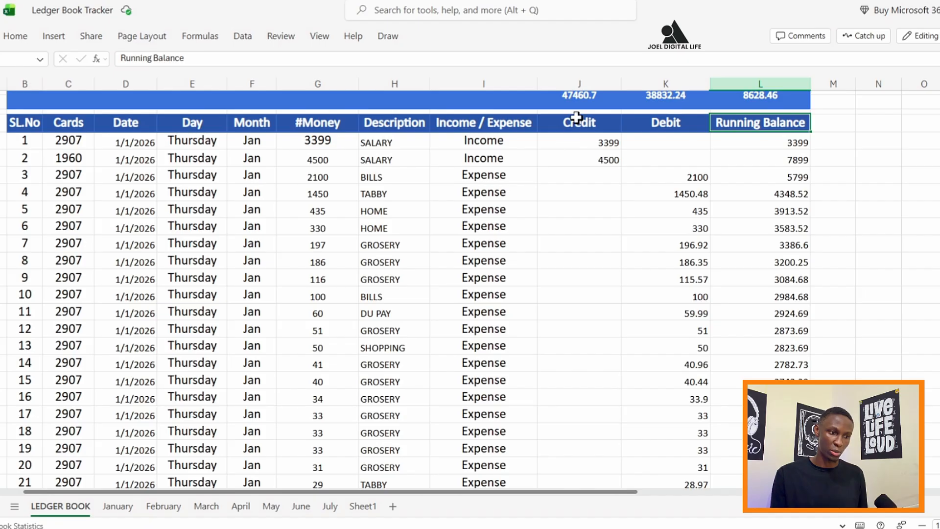
{"action": "scroll", "coordinate": [586, 146], "scroll_direction": "up", "scroll_amount": 2}
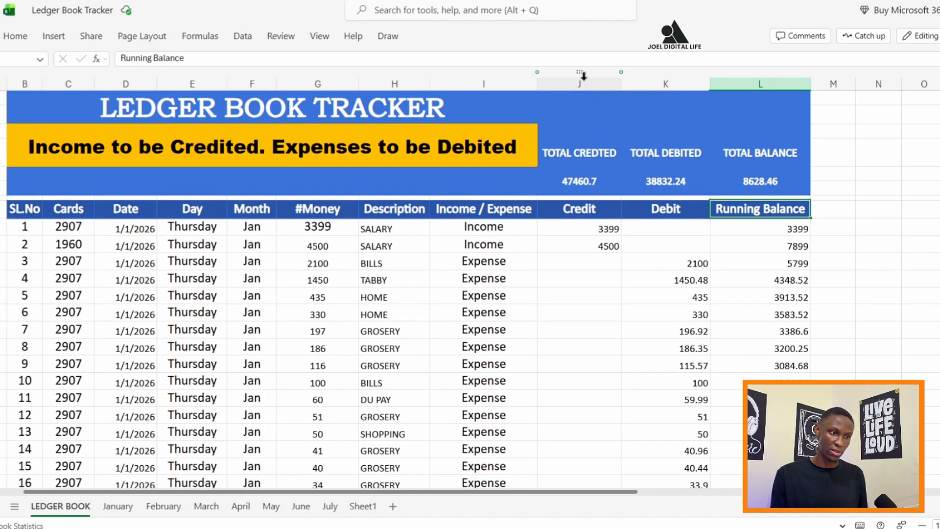
{"action": "left_click_drag", "start_coordinate": [580, 84], "coordinate": [745, 84]}
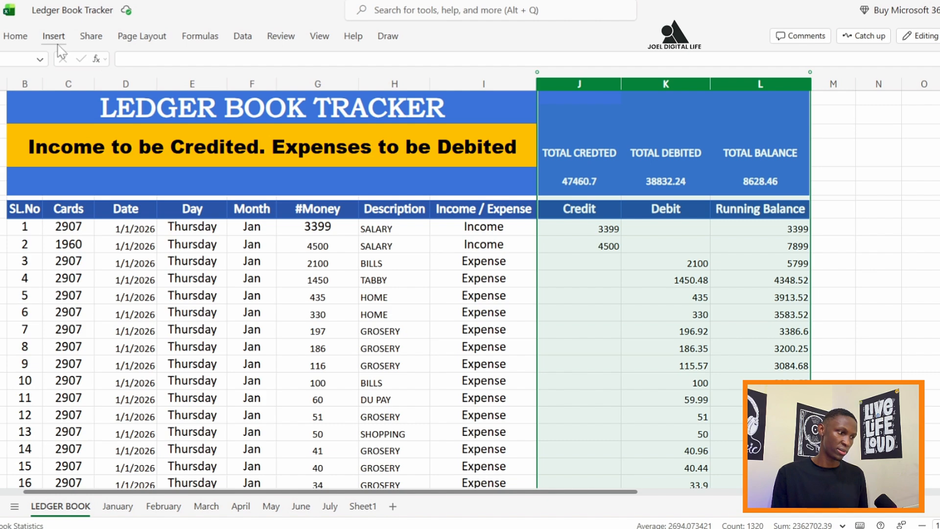
{"action": "left_click", "coordinate": [15, 35]}
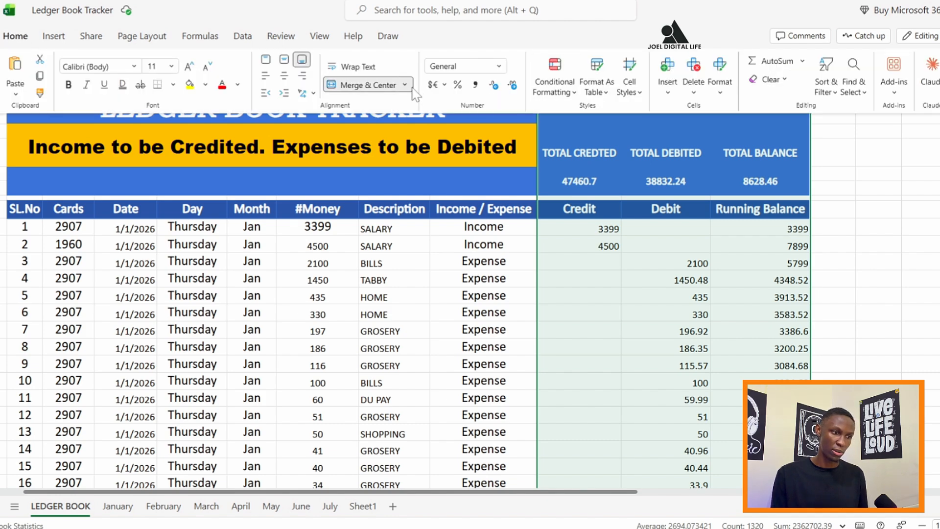
{"action": "left_click", "coordinate": [287, 80]}
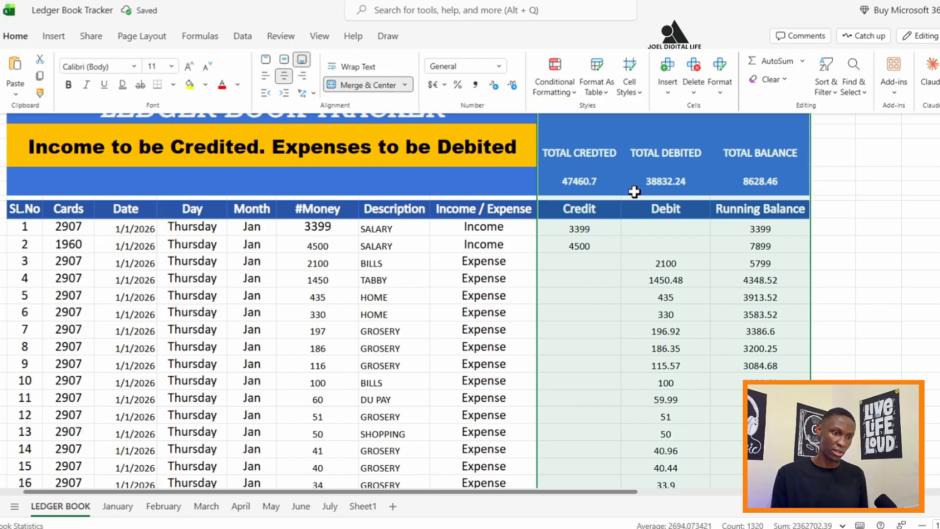
{"action": "left_click", "coordinate": [644, 262]}
{"action": "left_click", "coordinate": [760, 248]}
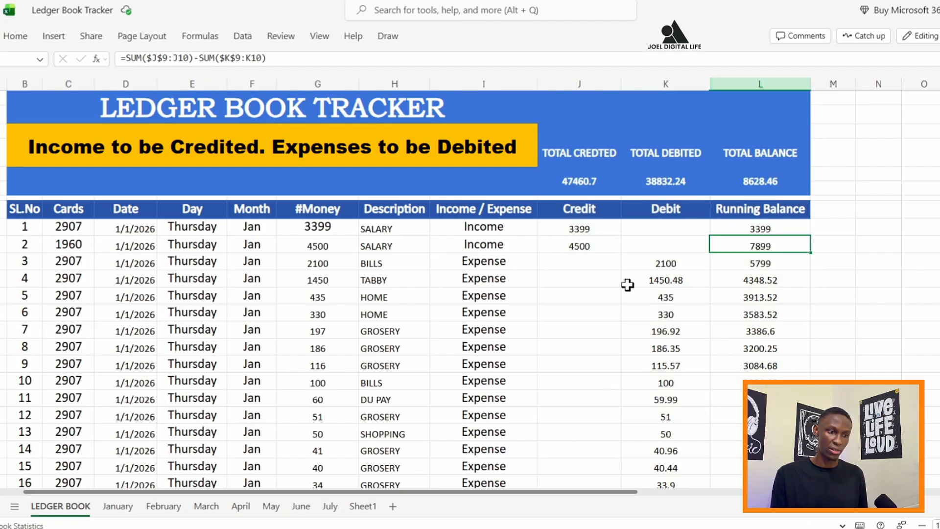
{"action": "scroll", "coordinate": [625, 286], "scroll_direction": "down", "scroll_amount": 5}
{"action": "scroll", "coordinate": [623, 300], "scroll_direction": "up", "scroll_amount": 5}
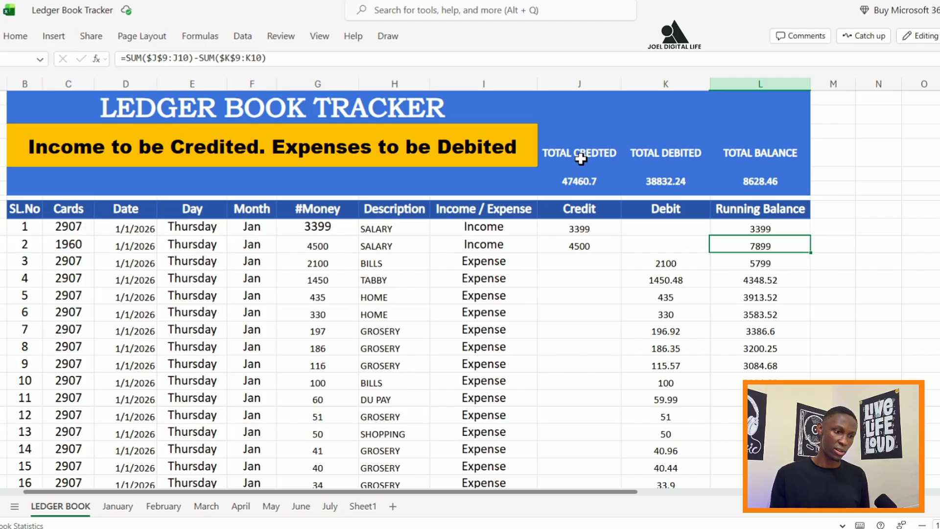
{"action": "left_click", "coordinate": [581, 131]}
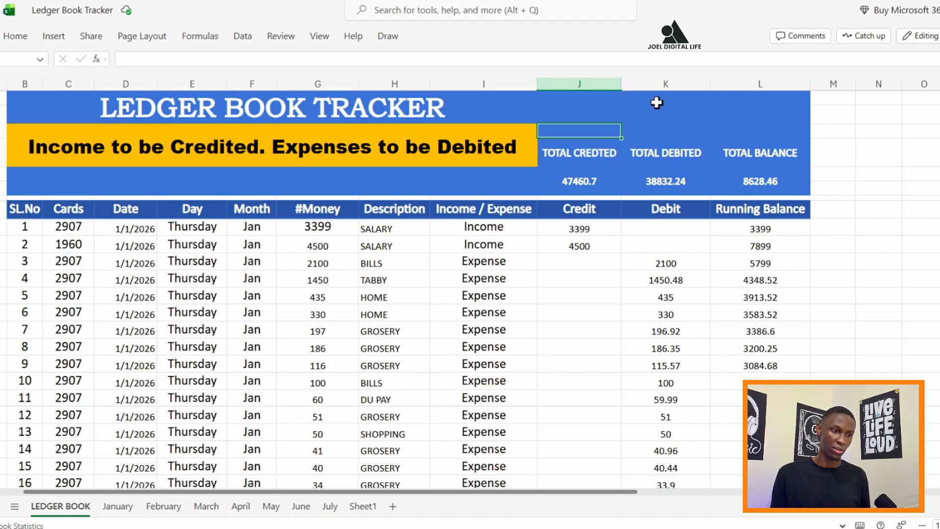
{"action": "left_click", "coordinate": [762, 130]}
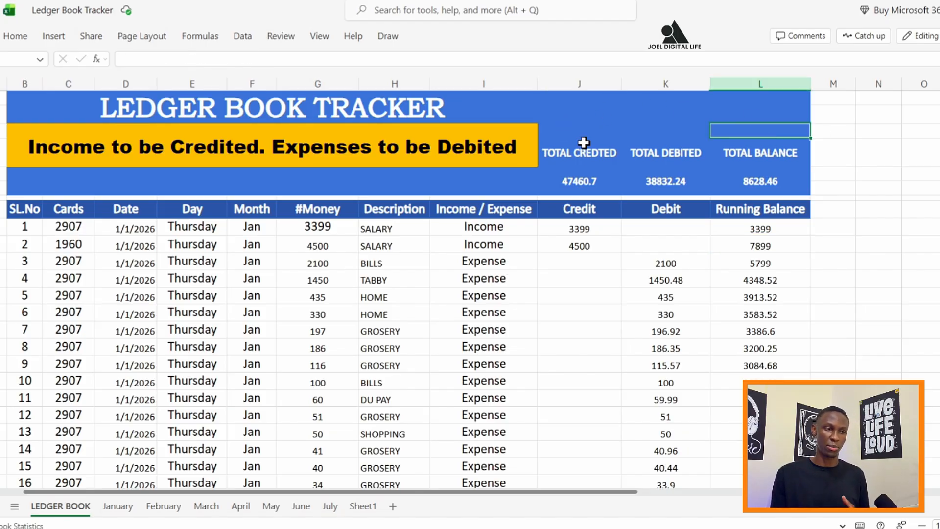
{"action": "left_click", "coordinate": [833, 113]}
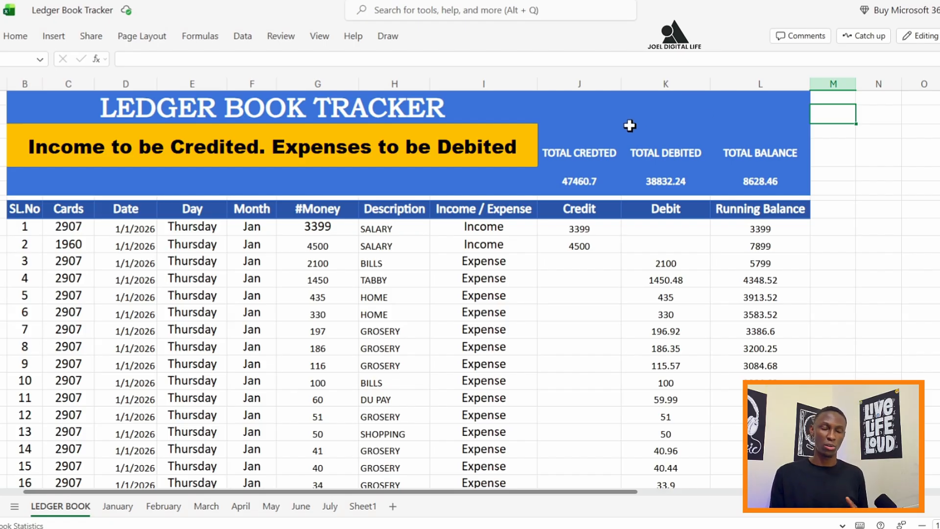
{"action": "scroll", "coordinate": [585, 299], "scroll_direction": "down", "scroll_amount": 5}
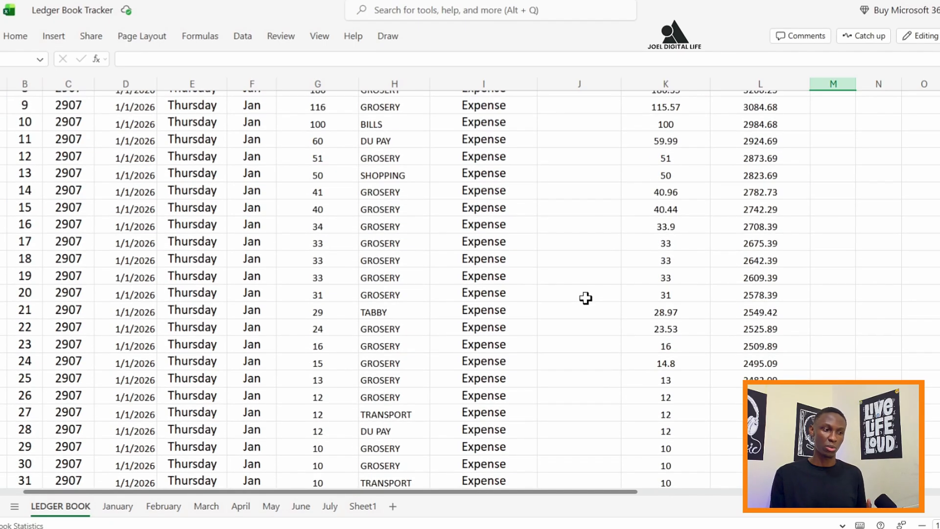
{"action": "scroll", "coordinate": [586, 299], "scroll_direction": "up", "scroll_amount": 5}
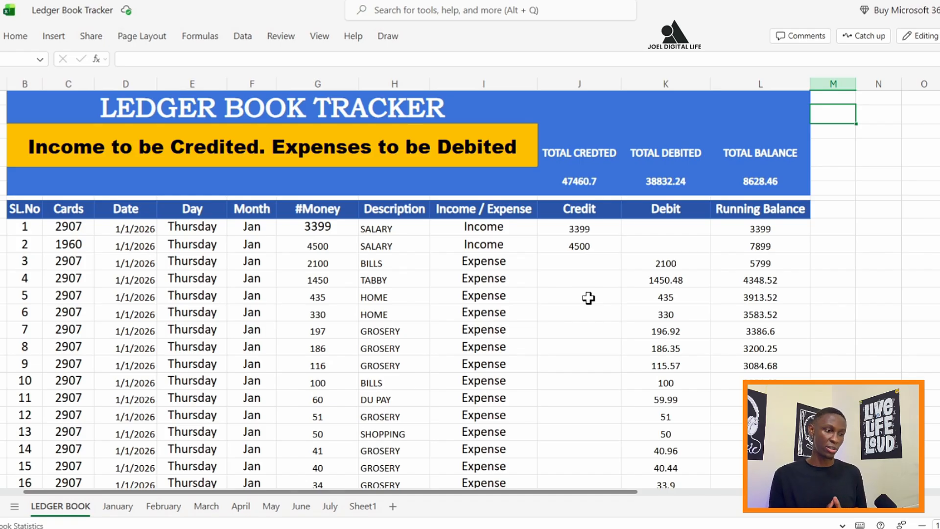
{"action": "scroll", "coordinate": [289, 368], "scroll_direction": "down", "scroll_amount": 3}
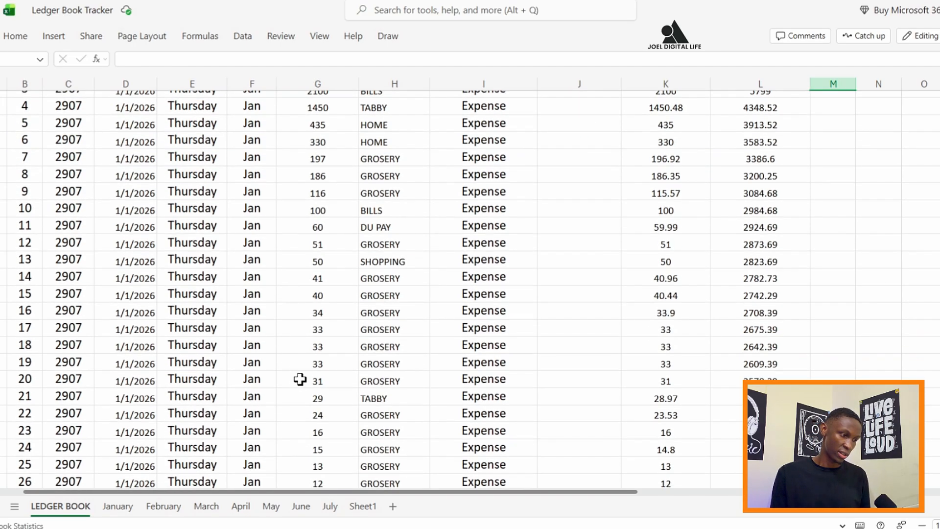
{"action": "scroll", "coordinate": [302, 372], "scroll_direction": "up", "scroll_amount": 3}
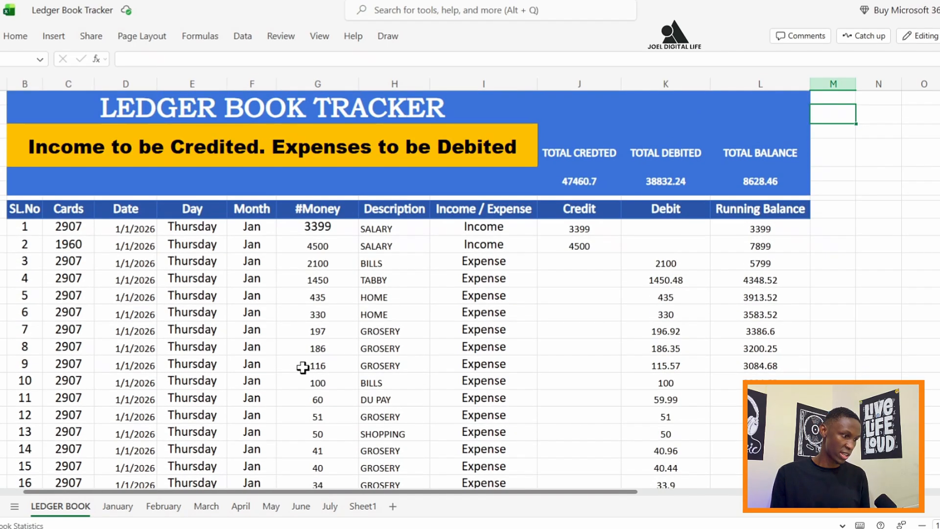
Review the first entry's SL.No, Day, #Money and Income / Expense cells, and the Income / Expense and Credit formulas in the entries below
{"action": "left_click", "coordinate": [26, 228]}
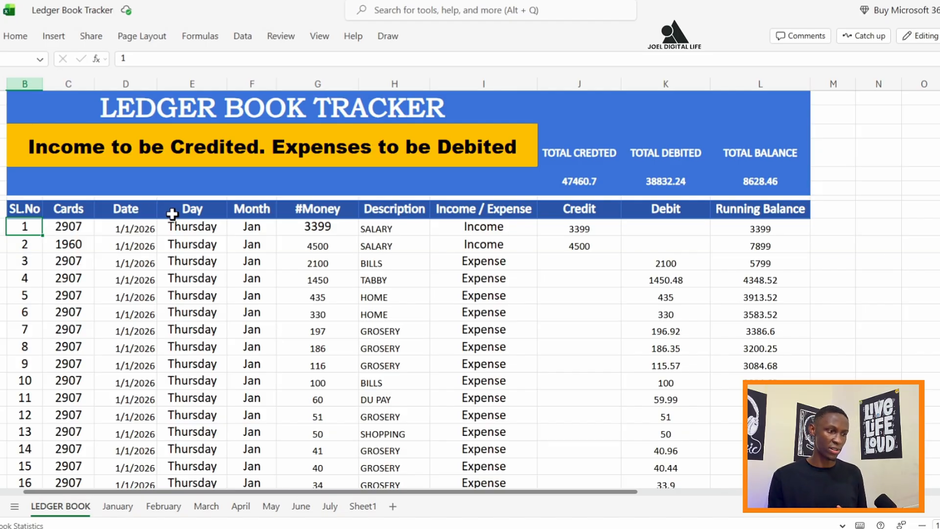
{"action": "left_click", "coordinate": [191, 223]}
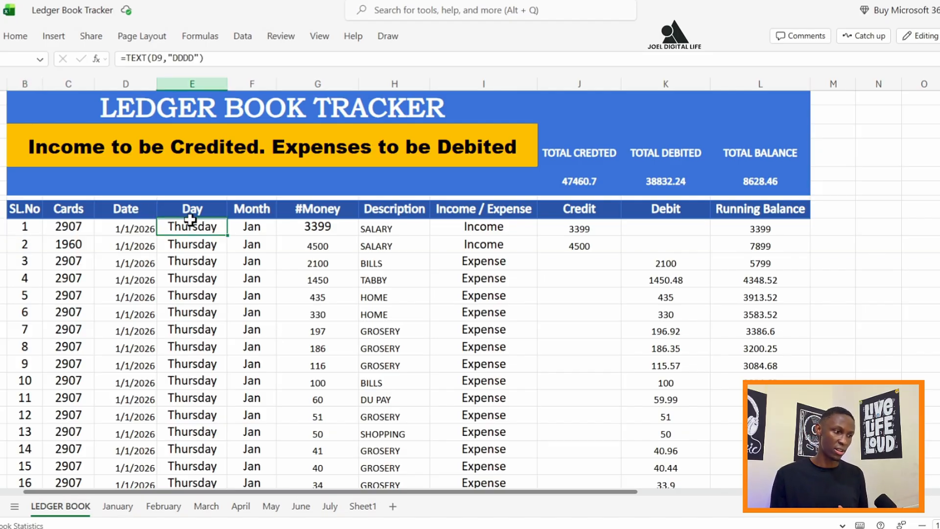
{"action": "left_click", "coordinate": [306, 227]}
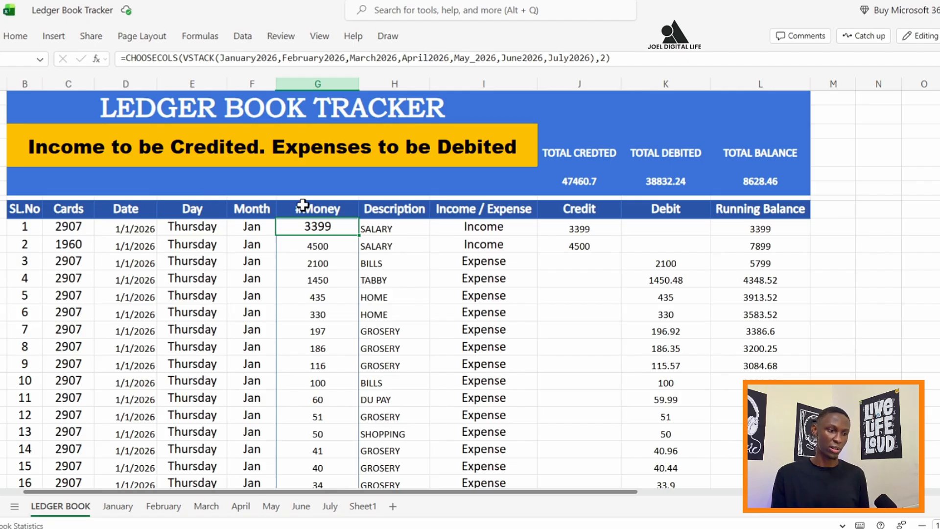
{"action": "left_click", "coordinate": [494, 225]}
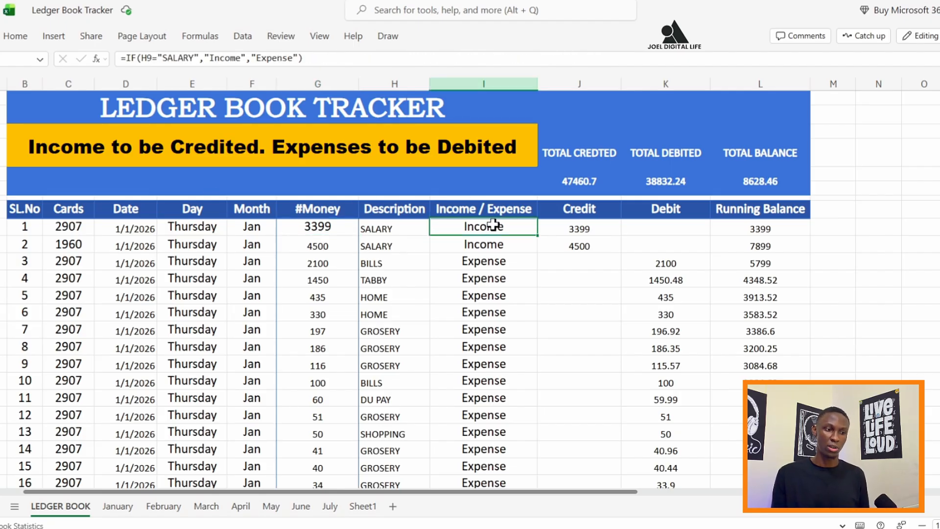
{"action": "left_click", "coordinate": [503, 262]}
{"action": "left_click", "coordinate": [610, 246]}
{"action": "left_click", "coordinate": [584, 277]}
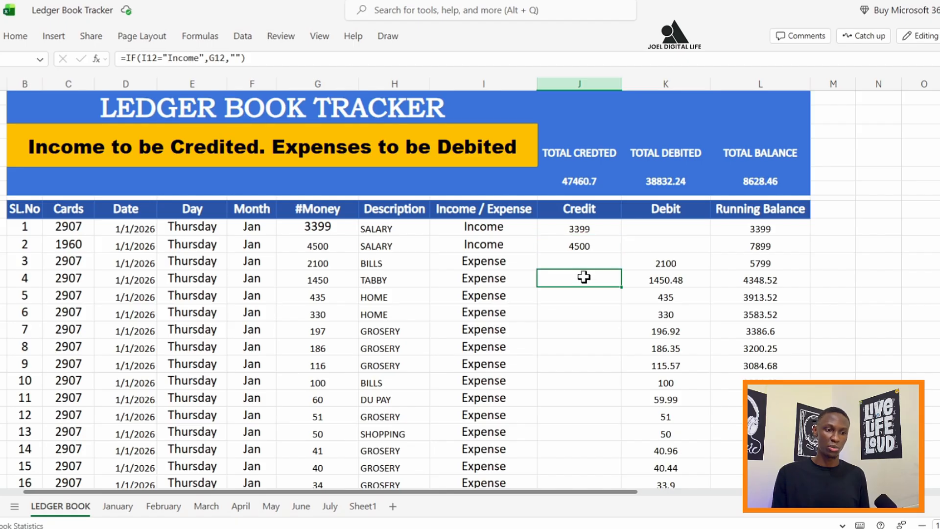